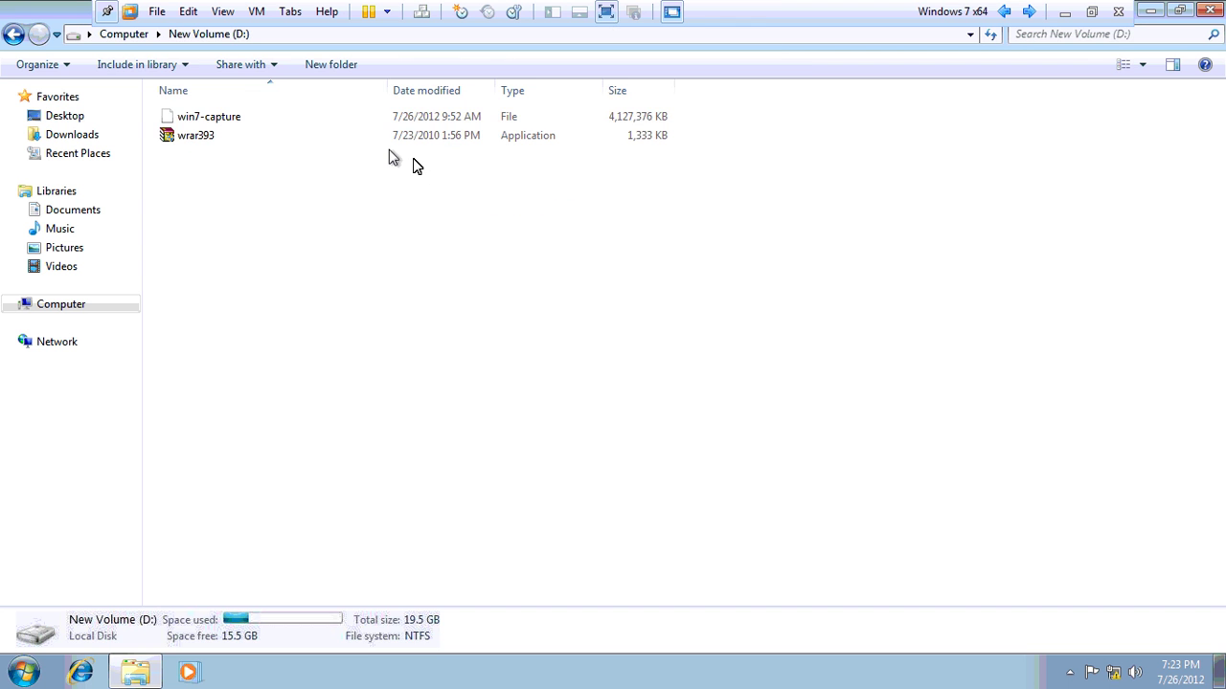
# - Create a new folder named win7 on the New Volume (D:) drive
pyautogui.click(167, 116)
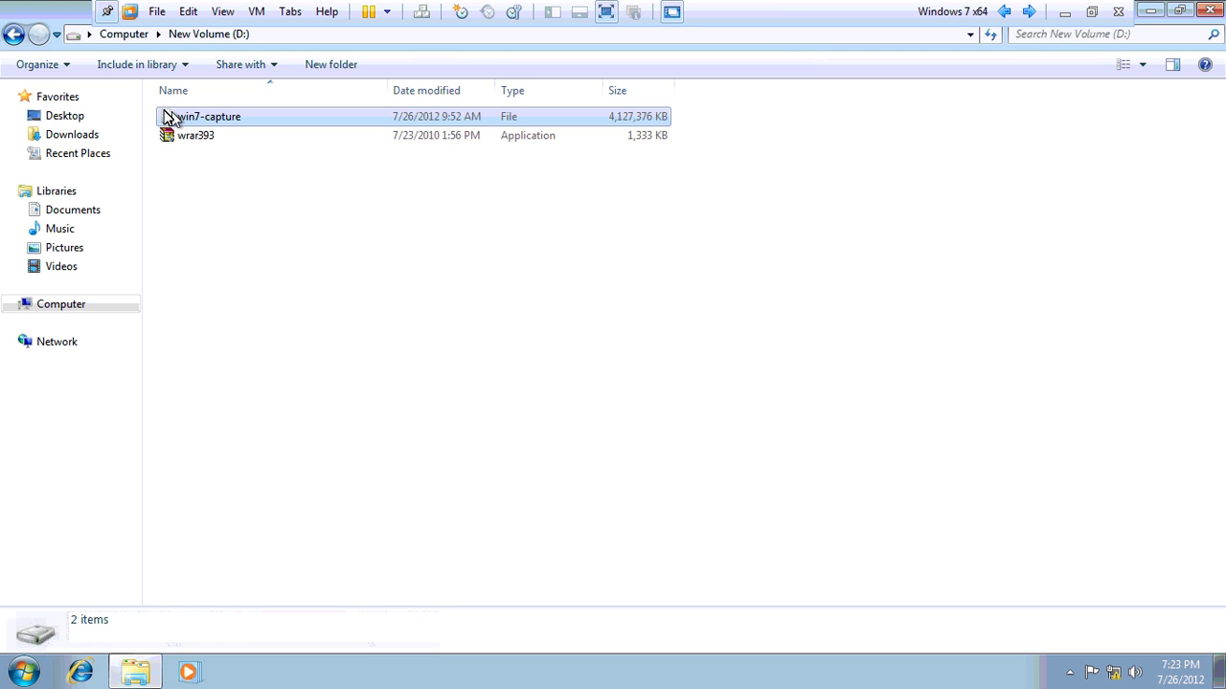
pyautogui.rightClick(358, 251)
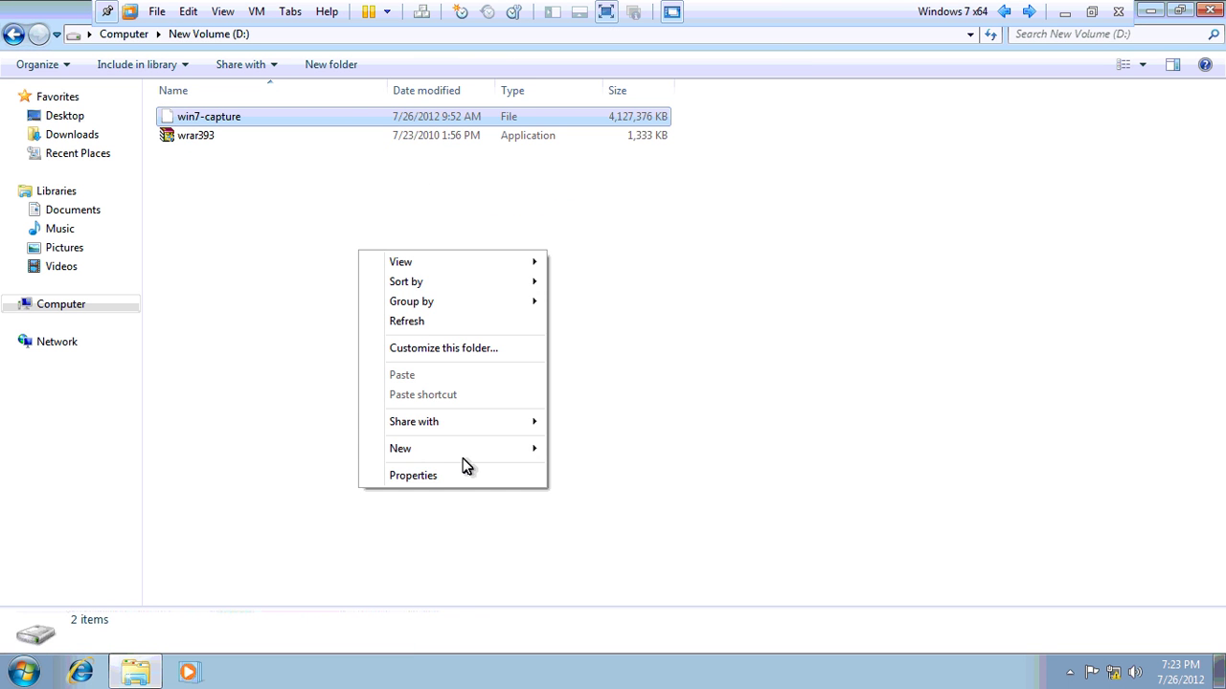
pyautogui.click(575, 448)
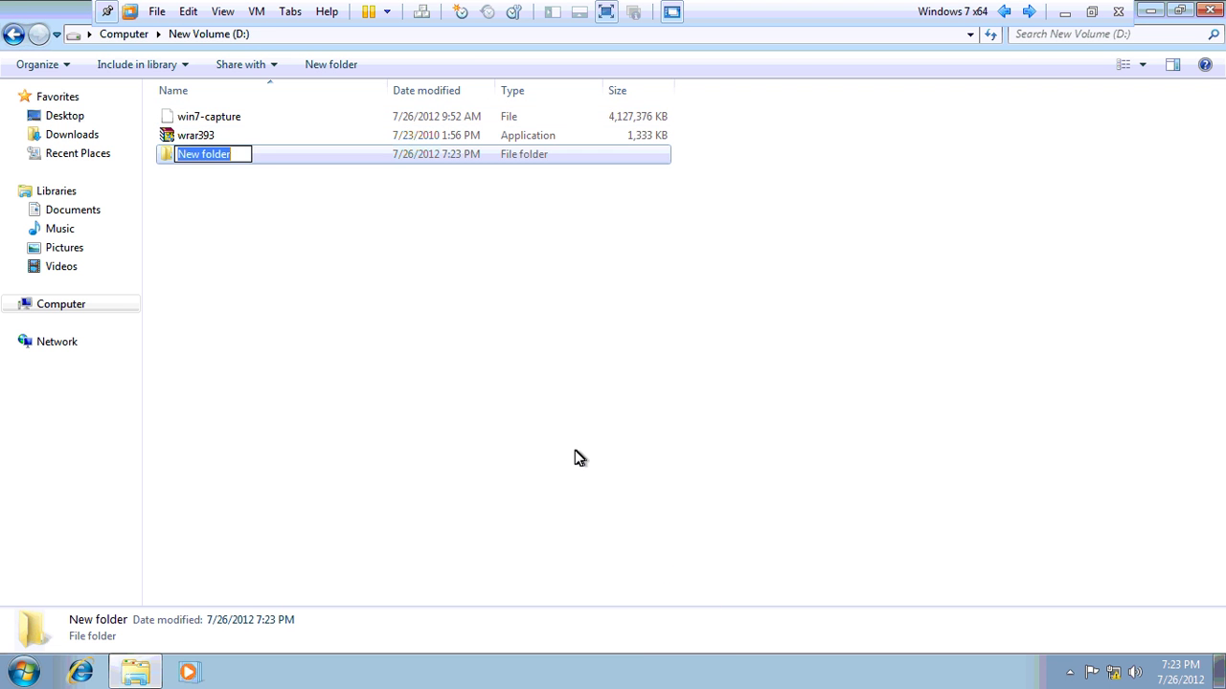
pyautogui.write('win7')
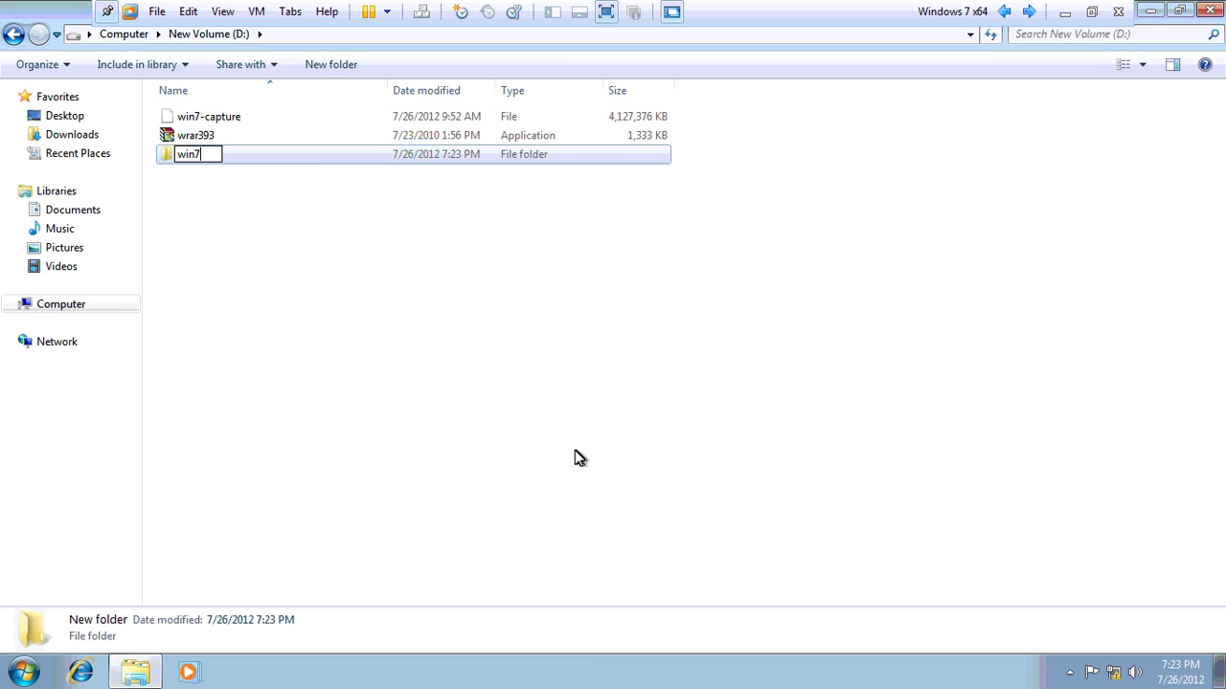
pyautogui.press('Return')
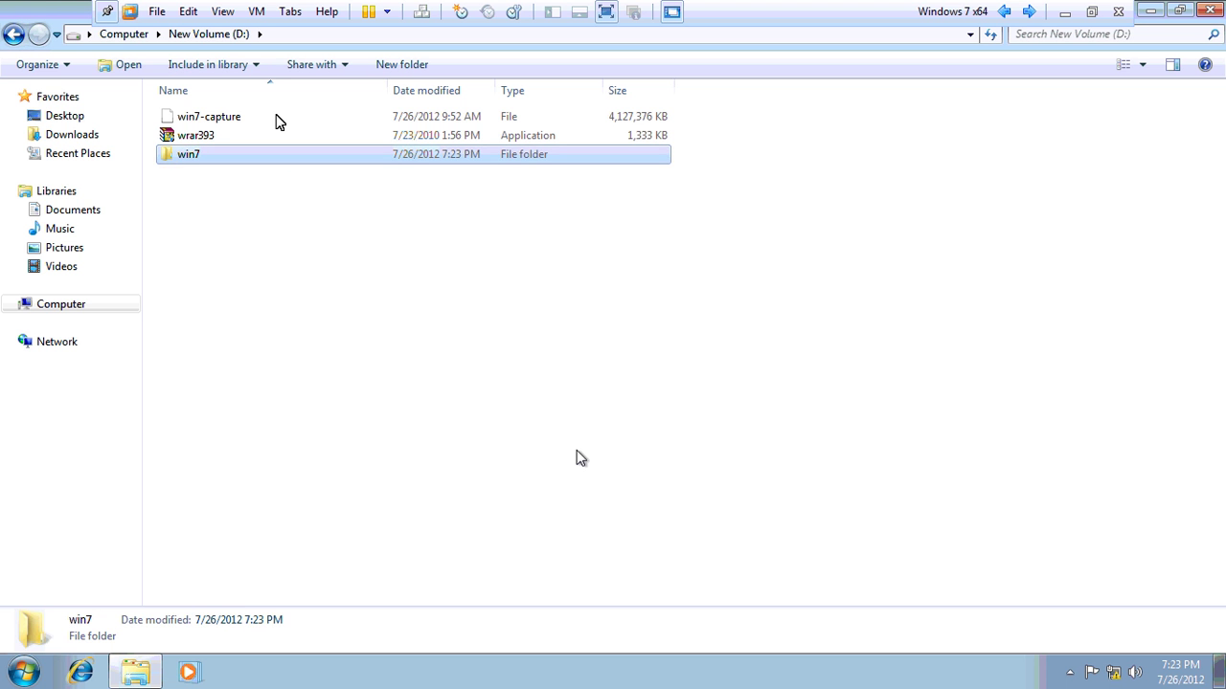
# - Move the win7-capture file from the root of drive D: into the win7 folder
pyautogui.click(273, 116)
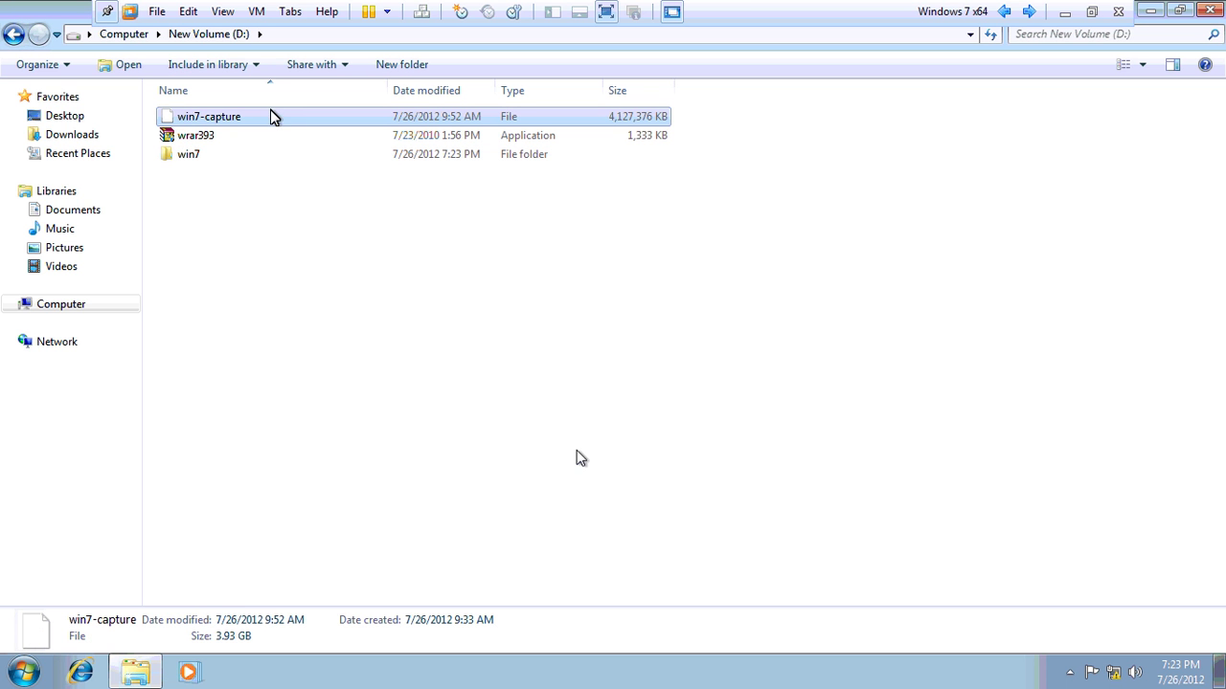
pyautogui.rightClick(272, 114)
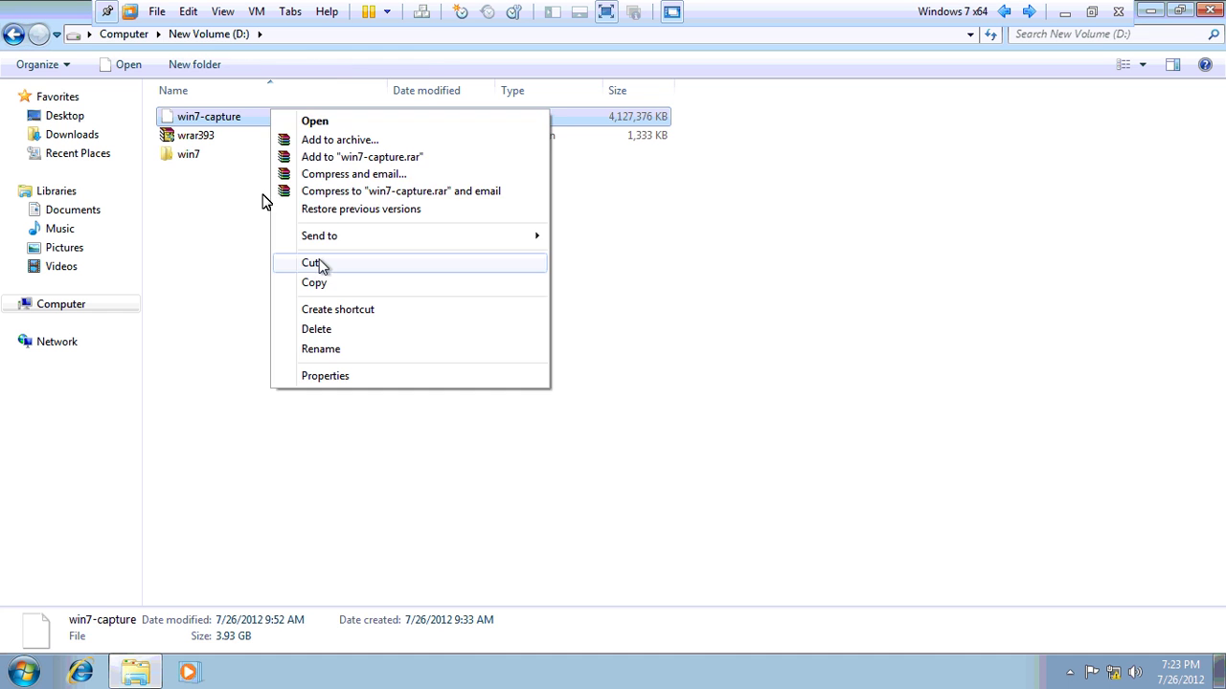
pyautogui.click(316, 264)
pyautogui.doubleClick(247, 157)
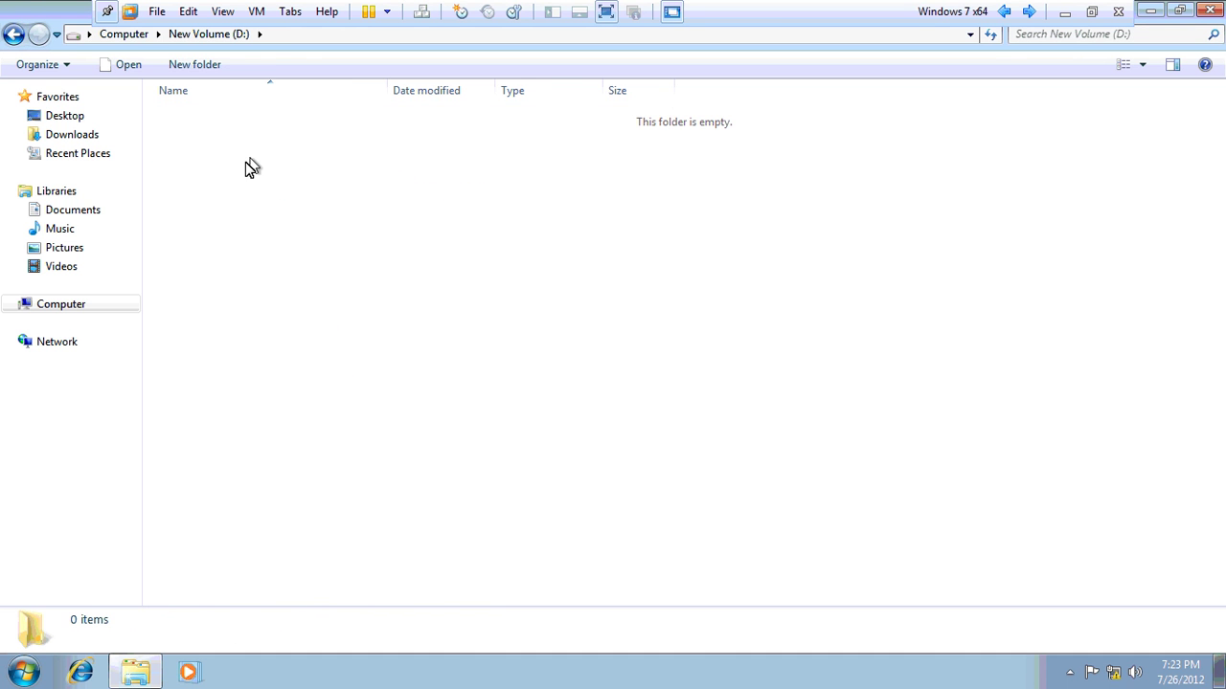
pyautogui.rightClick(249, 159)
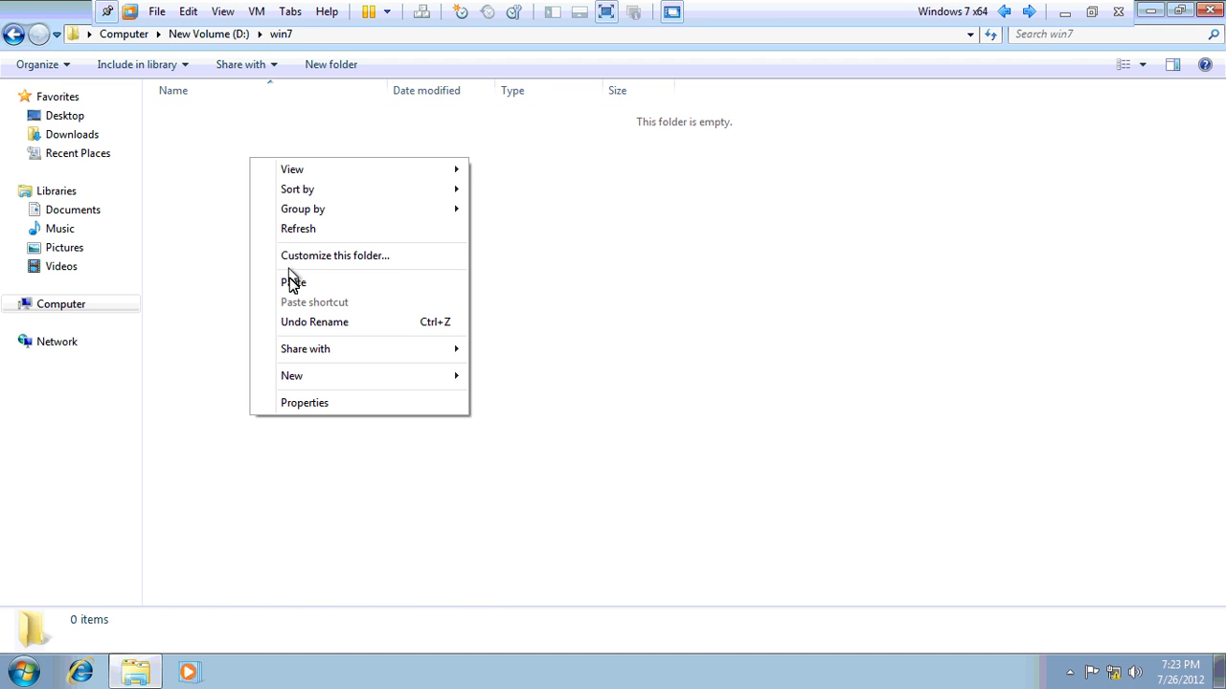
pyautogui.click(291, 282)
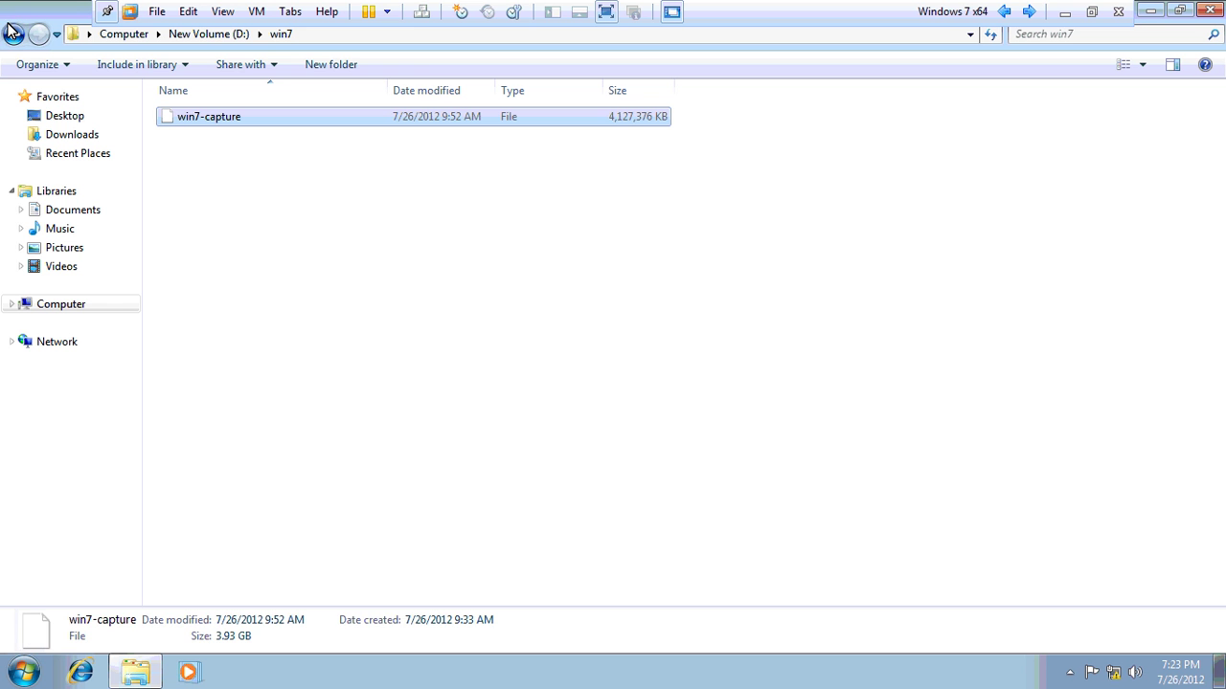
# - Share the win7 folder on the network through Advanced Sharing under the share name win7, accepting Read permission for Everyone
pyautogui.click(29, 42)
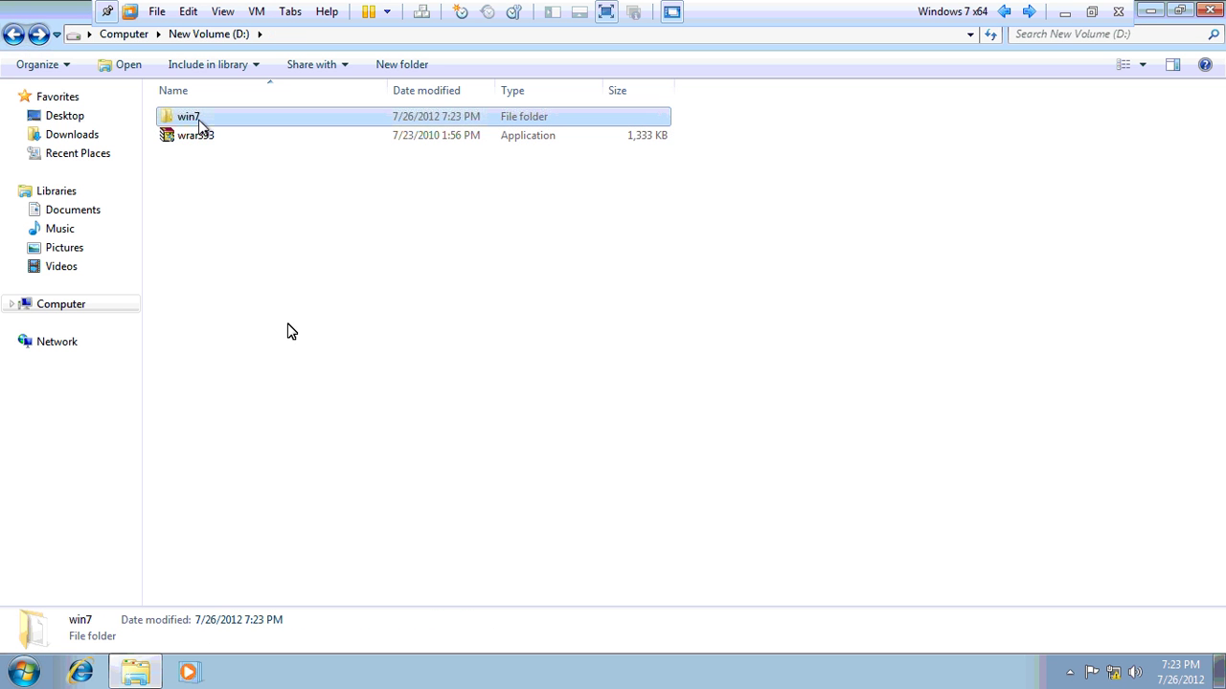
pyautogui.rightClick(199, 119)
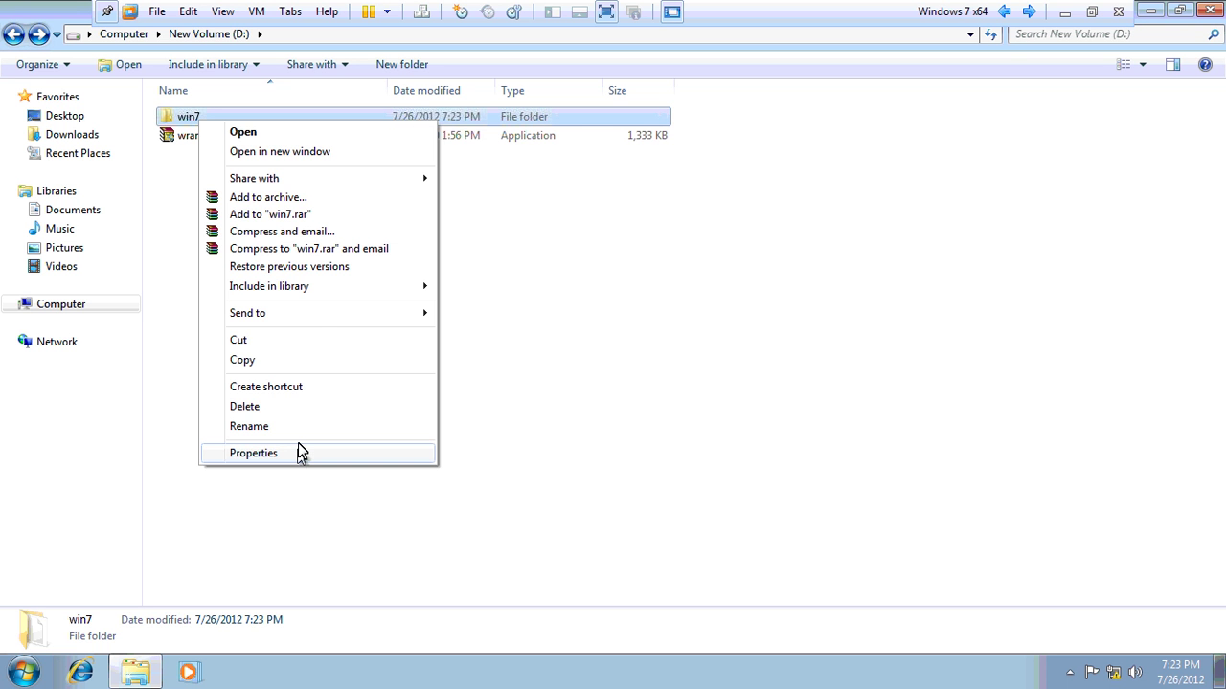
pyautogui.click(298, 452)
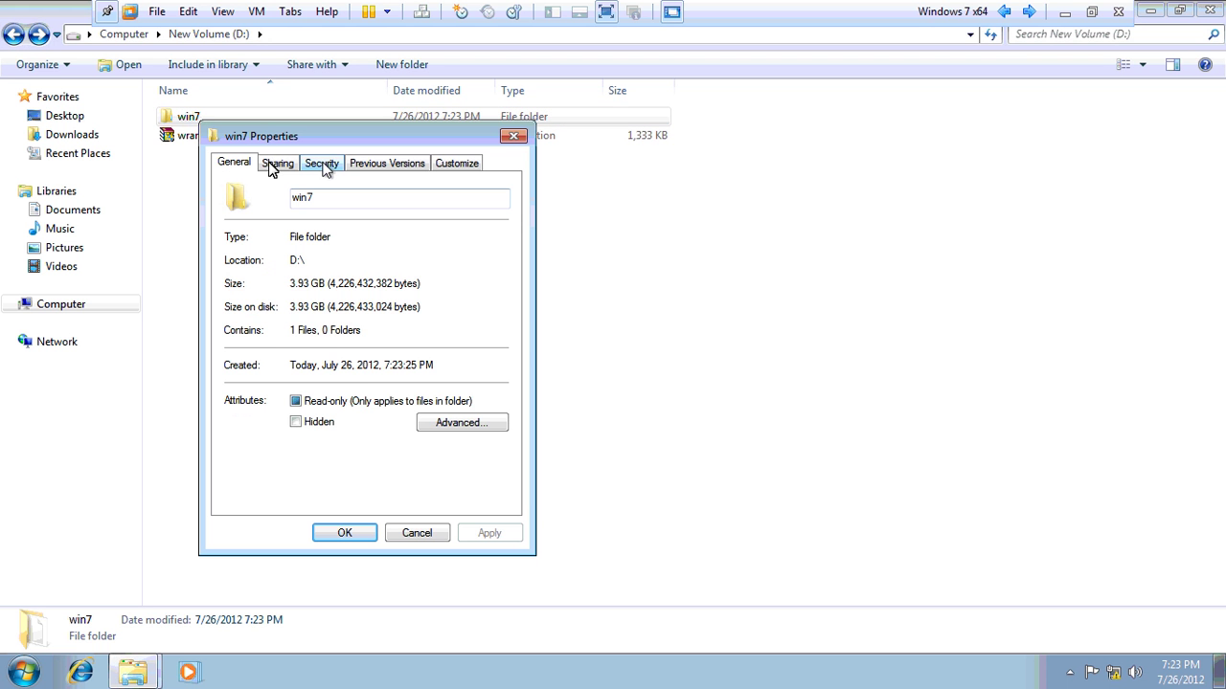
pyautogui.click(274, 165)
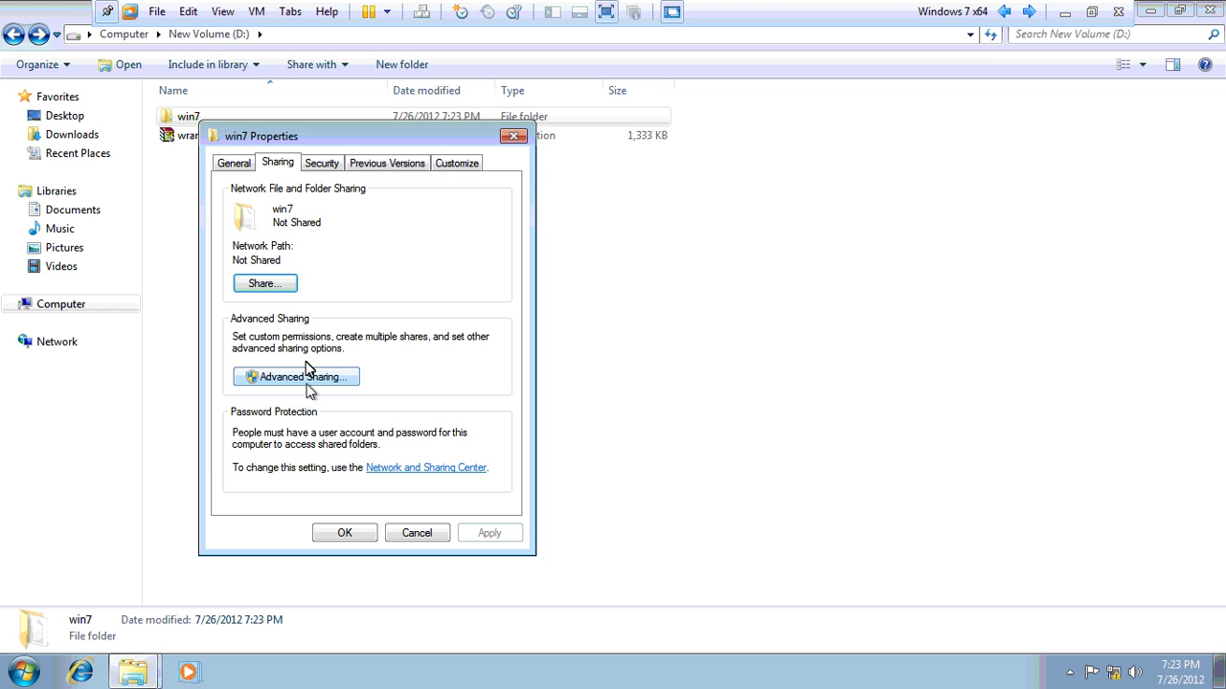
pyautogui.click(305, 377)
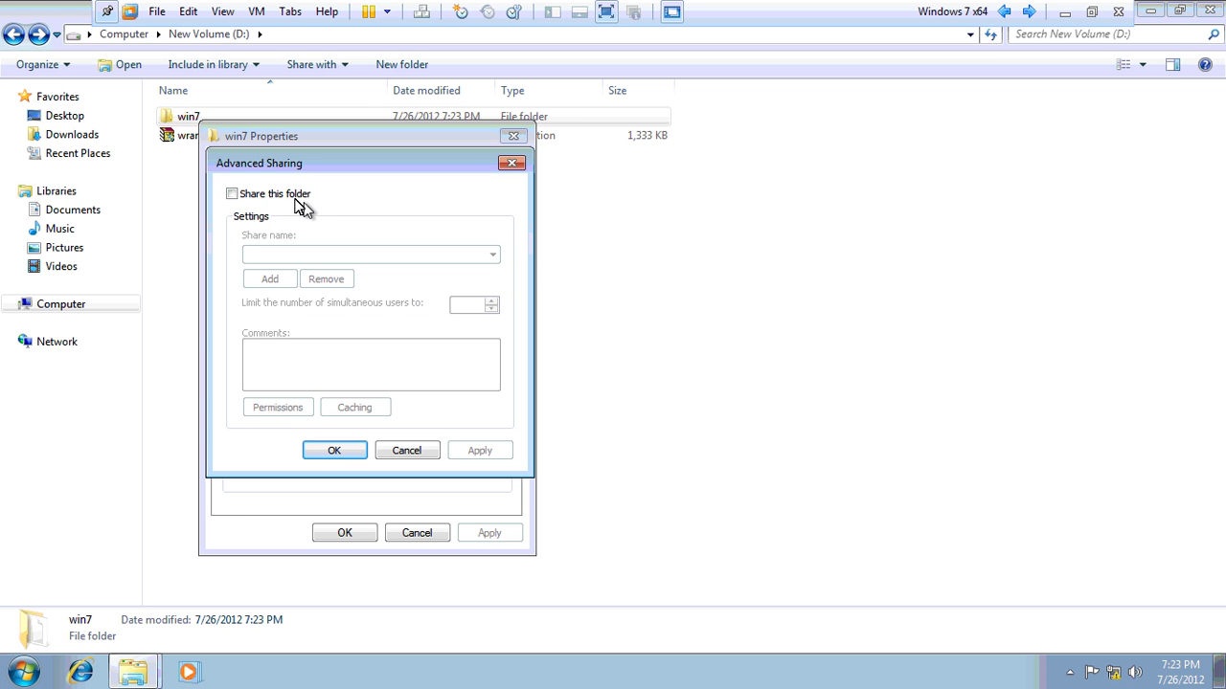
pyautogui.click(294, 199)
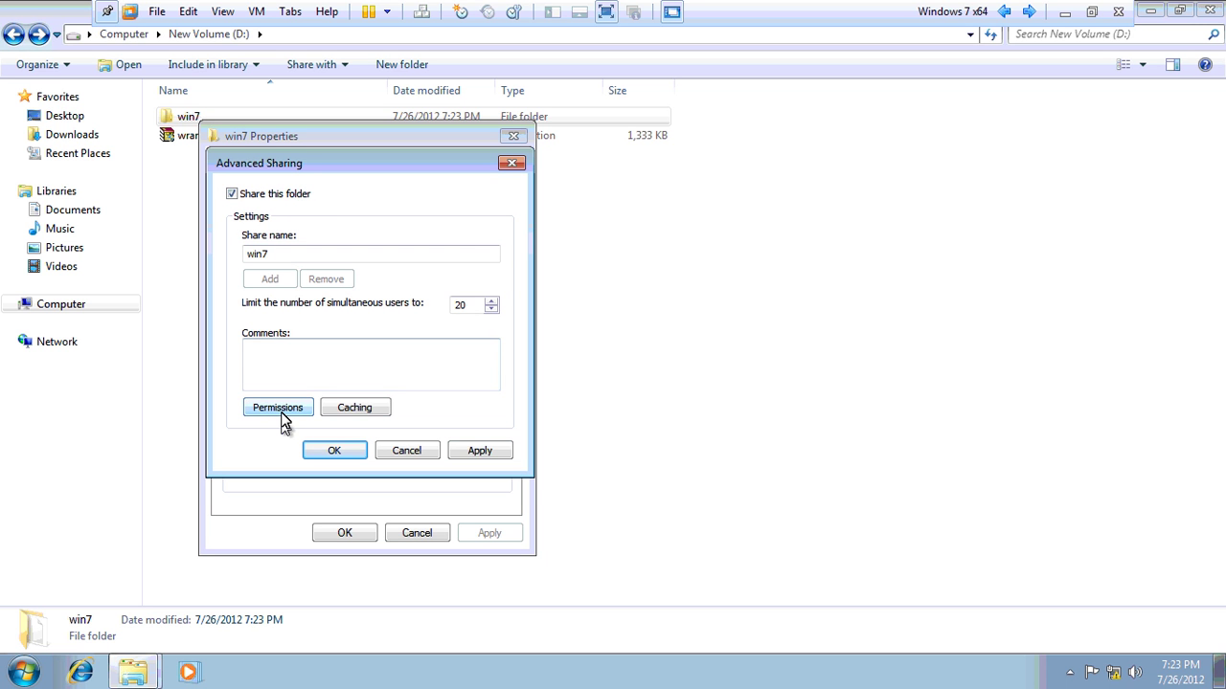
pyautogui.click(281, 410)
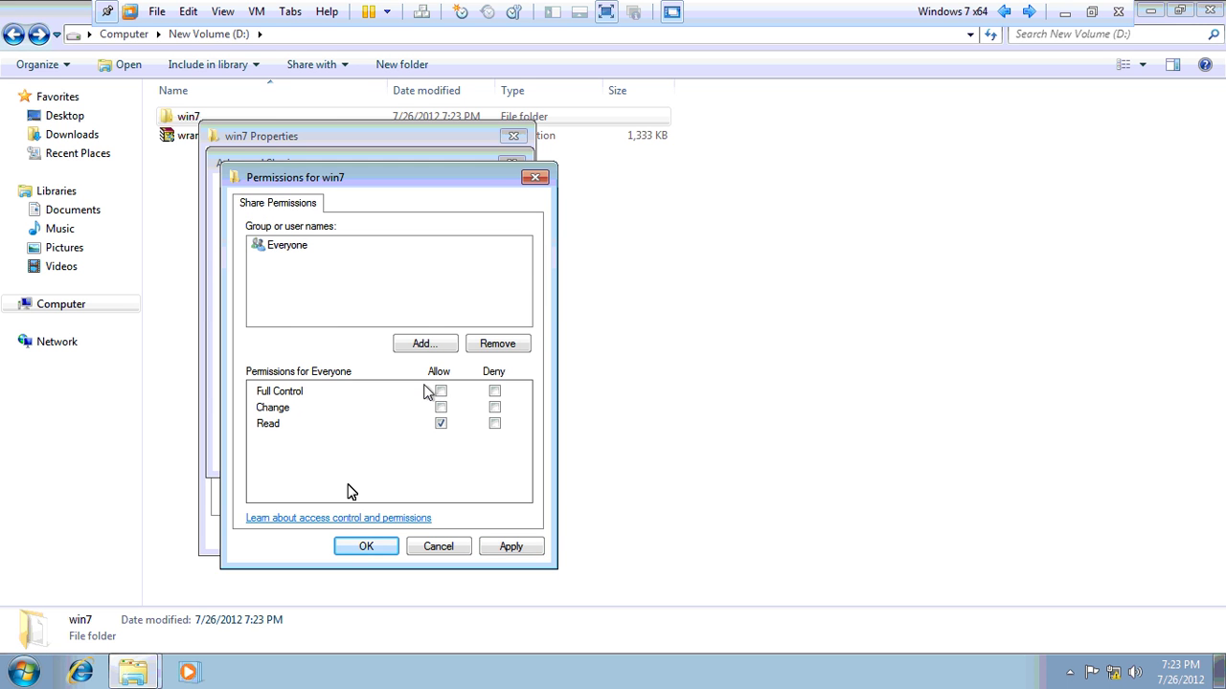
pyautogui.press('Return')
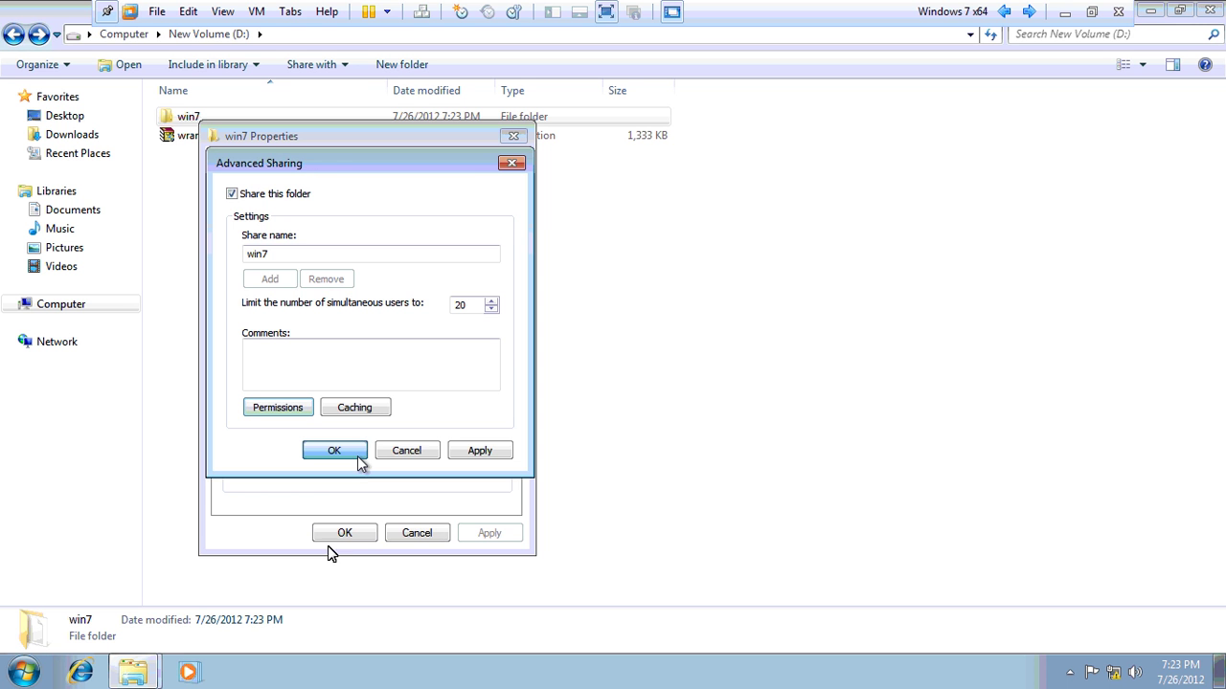
pyautogui.click(357, 456)
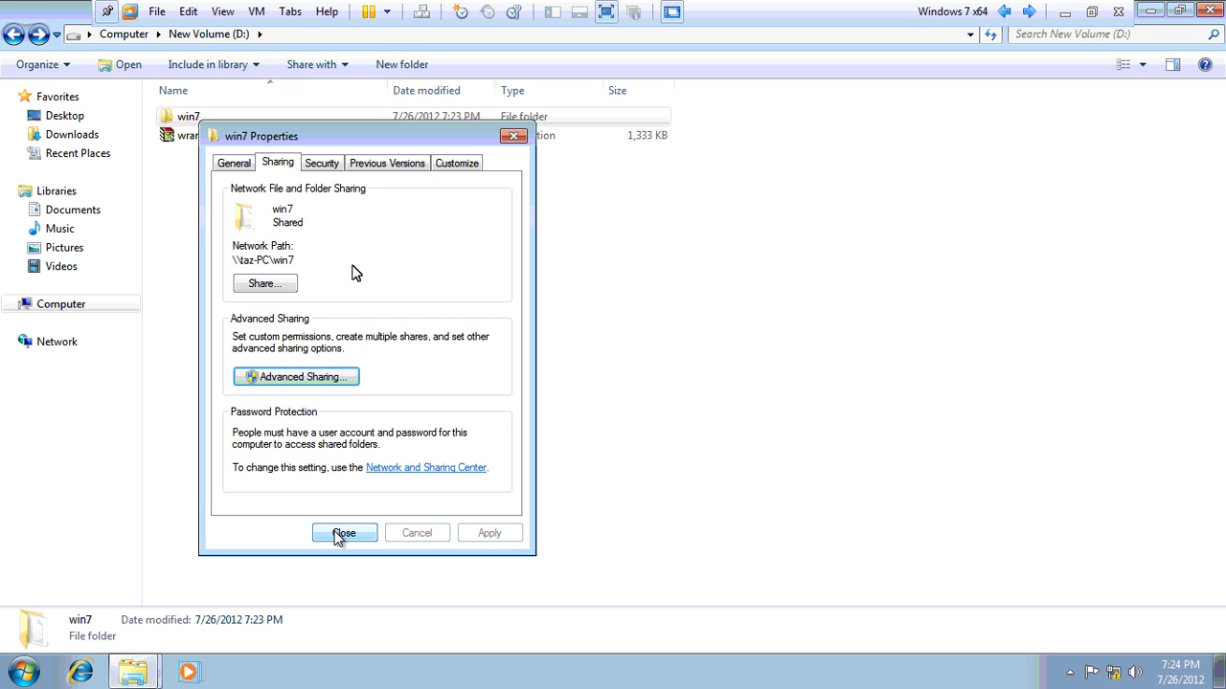
pyautogui.click(342, 533)
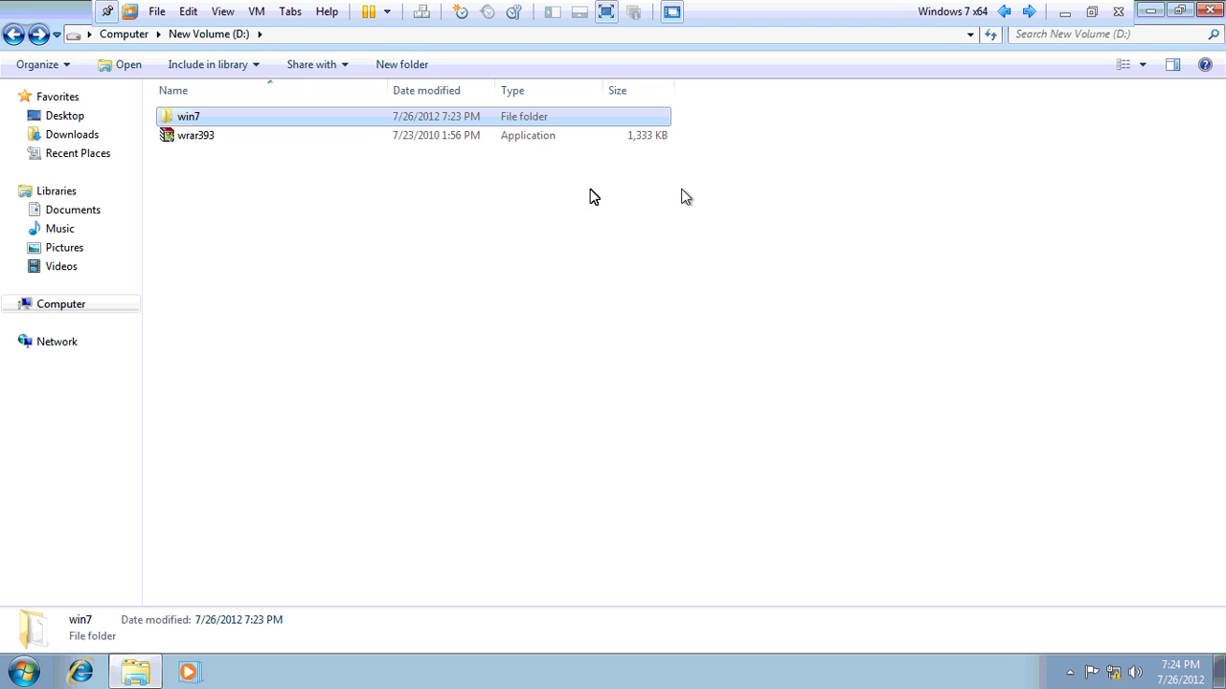
# - Look through the contents of drive C: and the win7 folder on drive D:, and close the file window
pyautogui.click(11, 33)
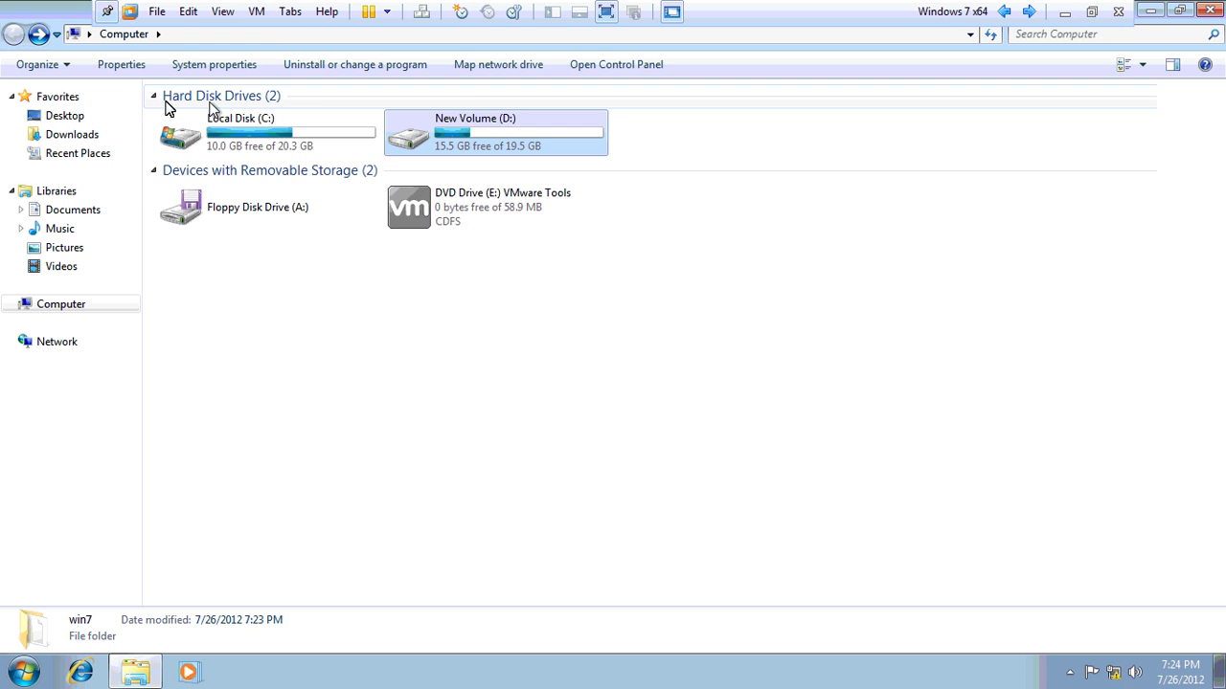
pyautogui.doubleClick(255, 119)
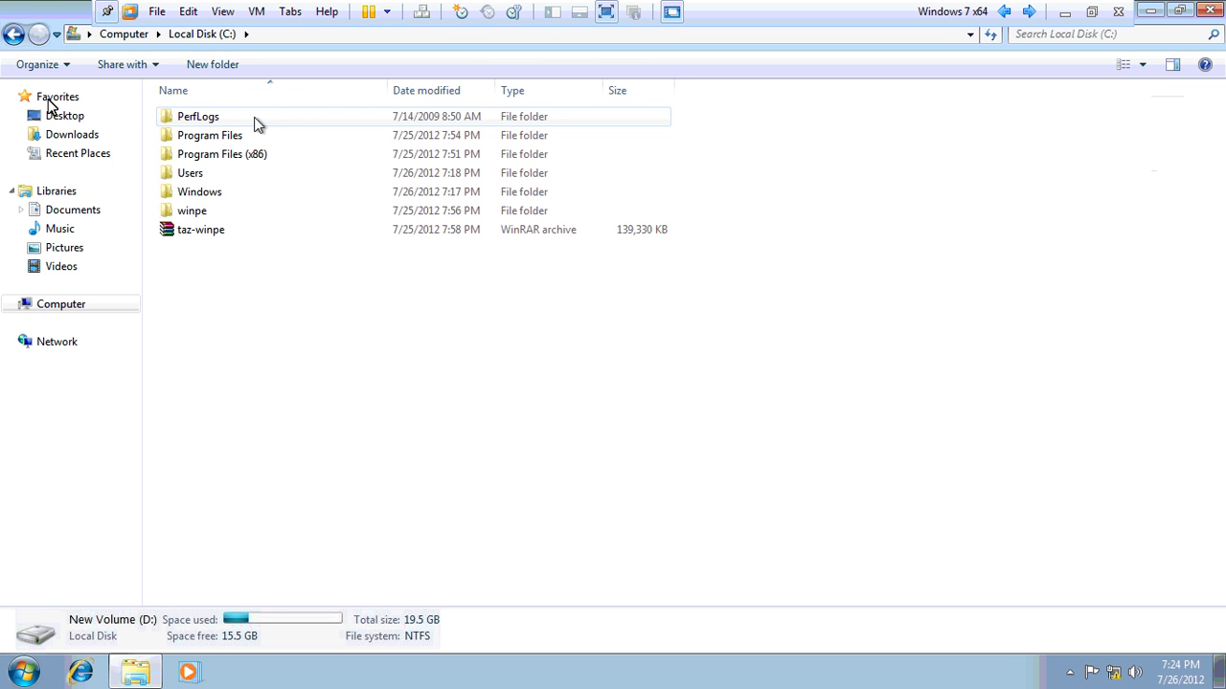
pyautogui.click(29, 42)
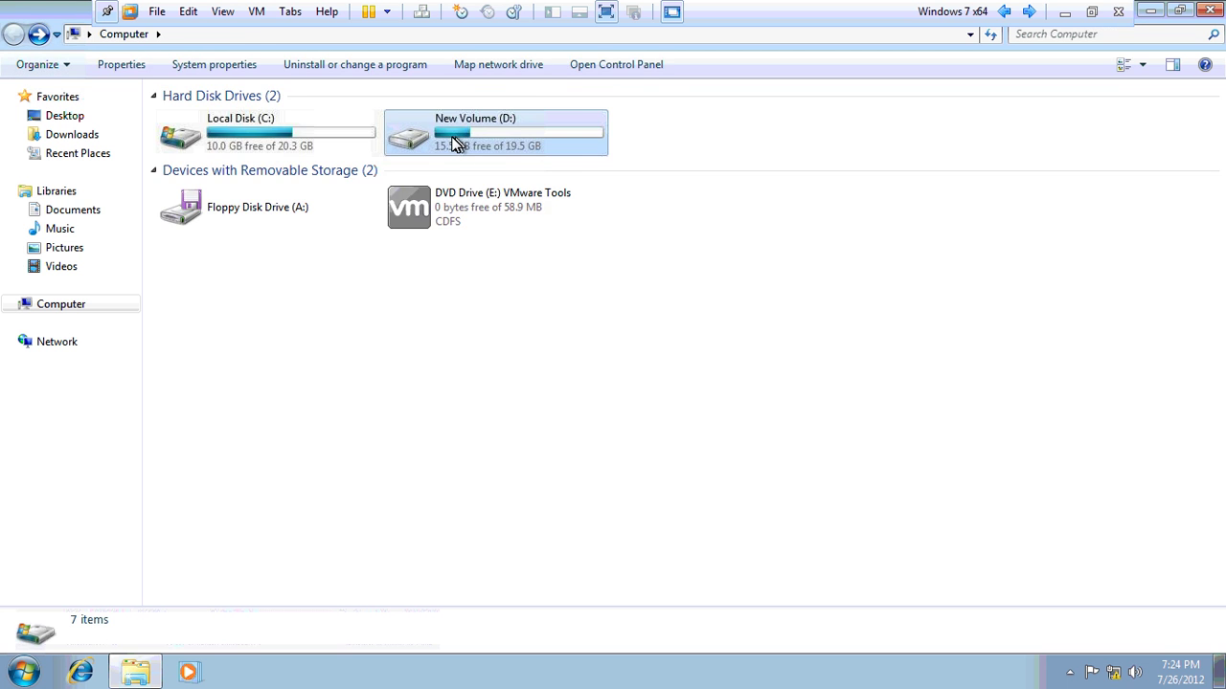
pyautogui.doubleClick(456, 141)
pyautogui.doubleClick(282, 122)
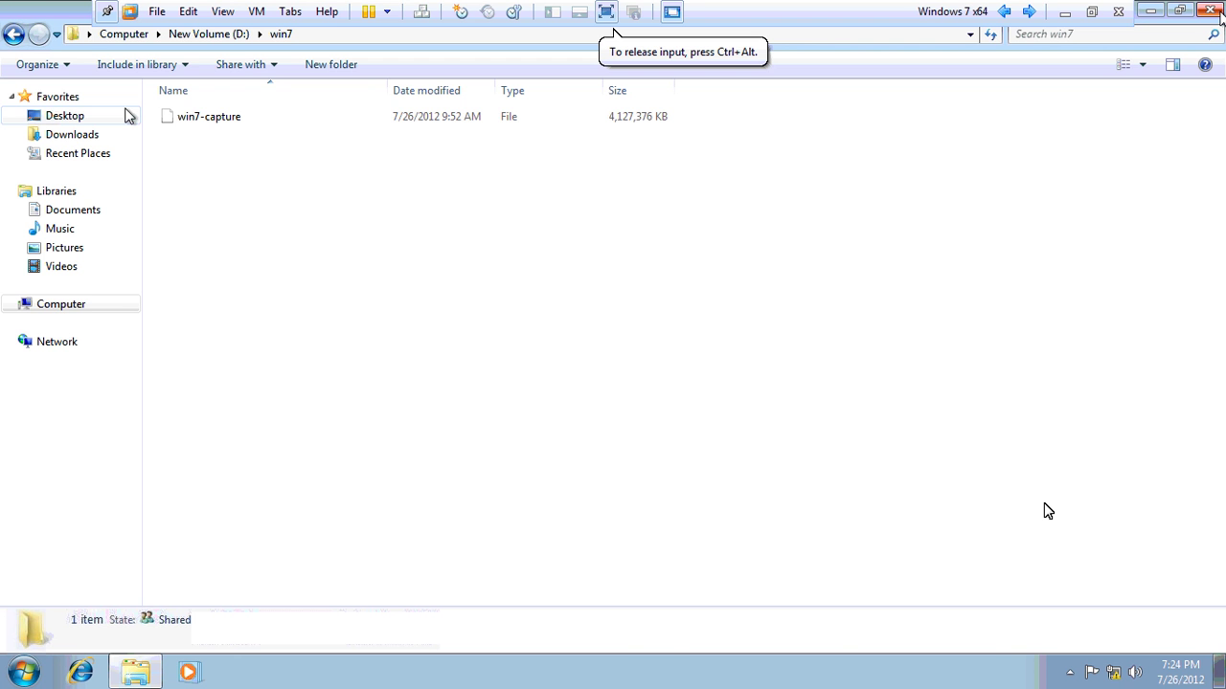
pyautogui.hotkey('alt', 'F4')
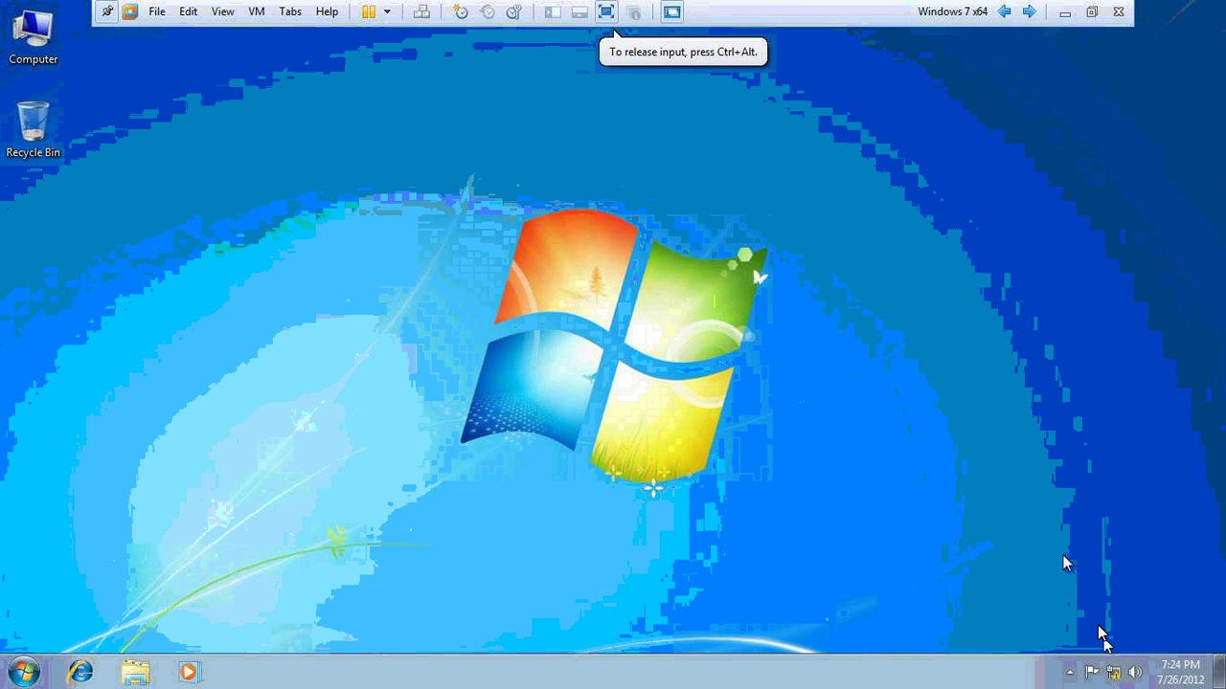
# - Turn on network discovery for the Public profile in the advanced sharing settings and save the changes
pyautogui.click(1113, 671)
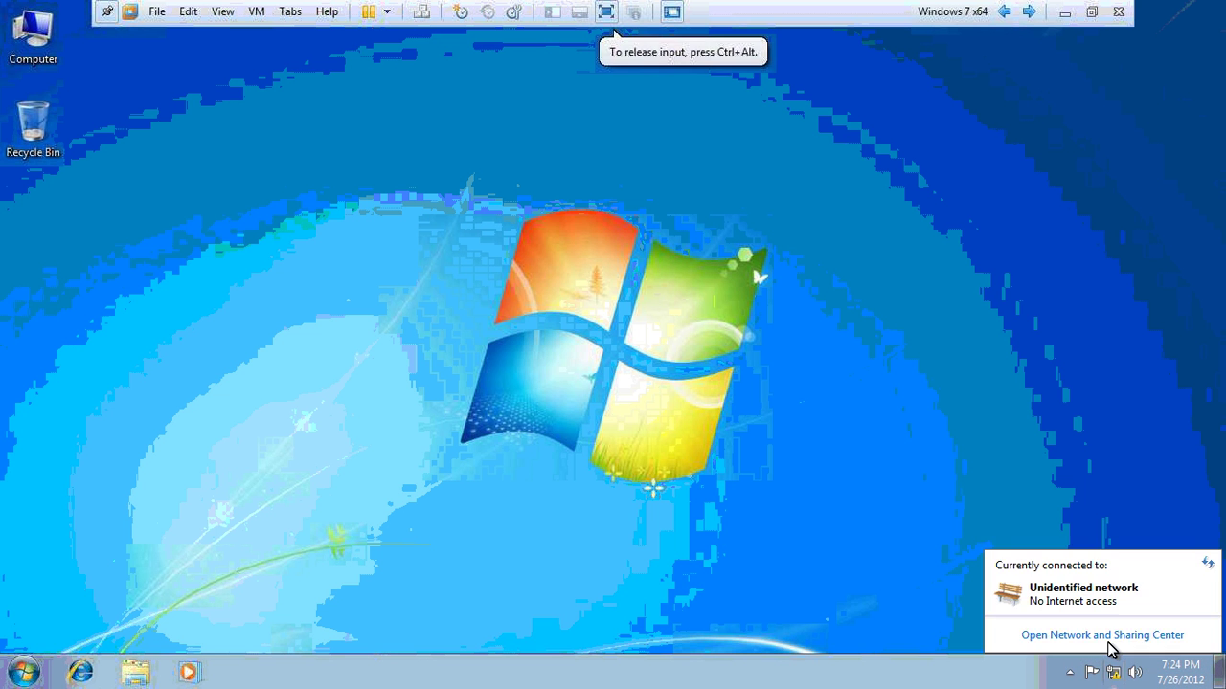
pyautogui.click(1109, 639)
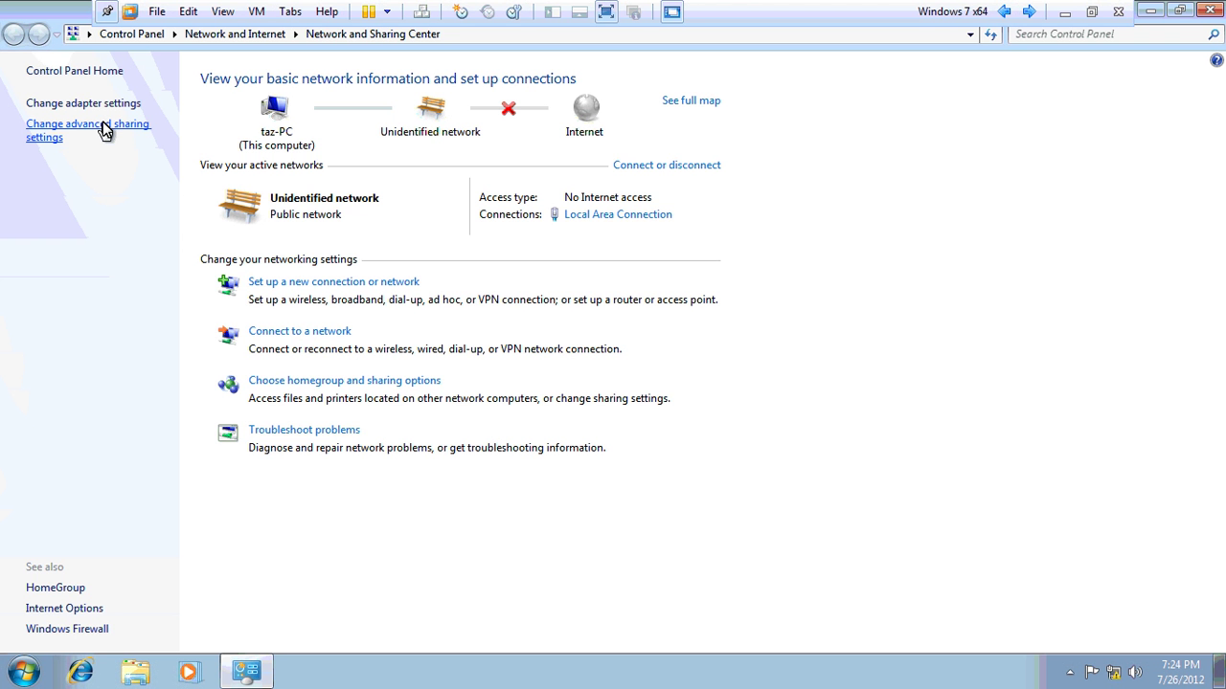
pyautogui.click(105, 132)
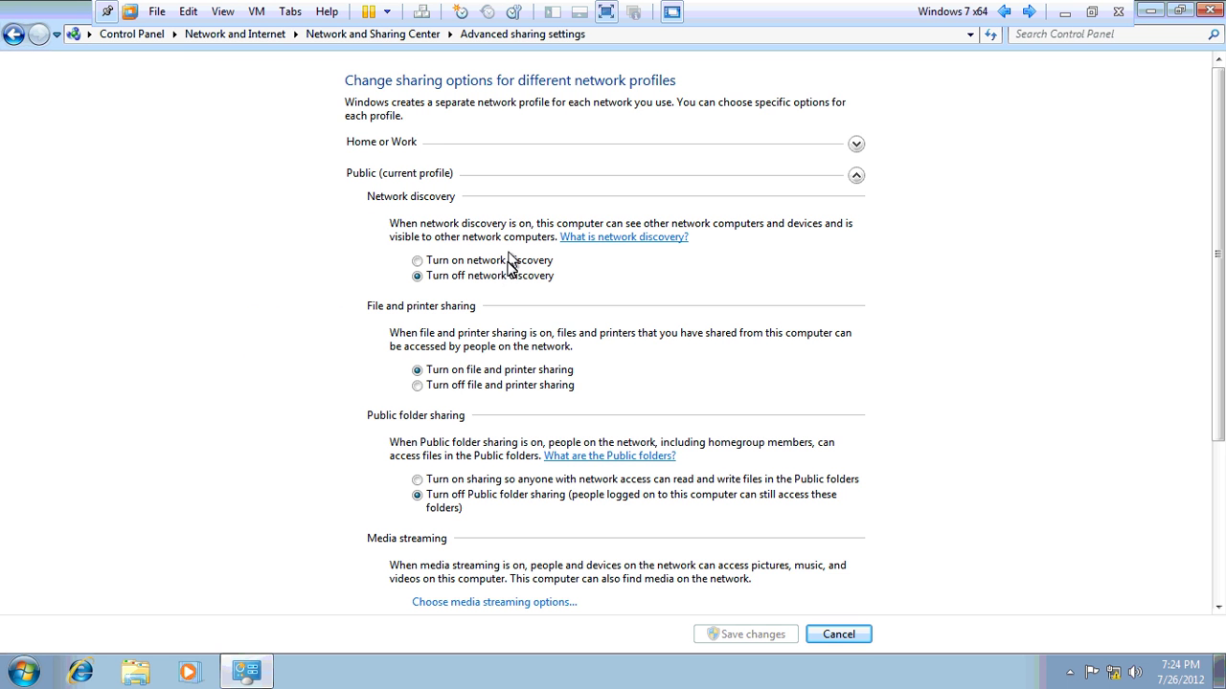
pyautogui.click(508, 261)
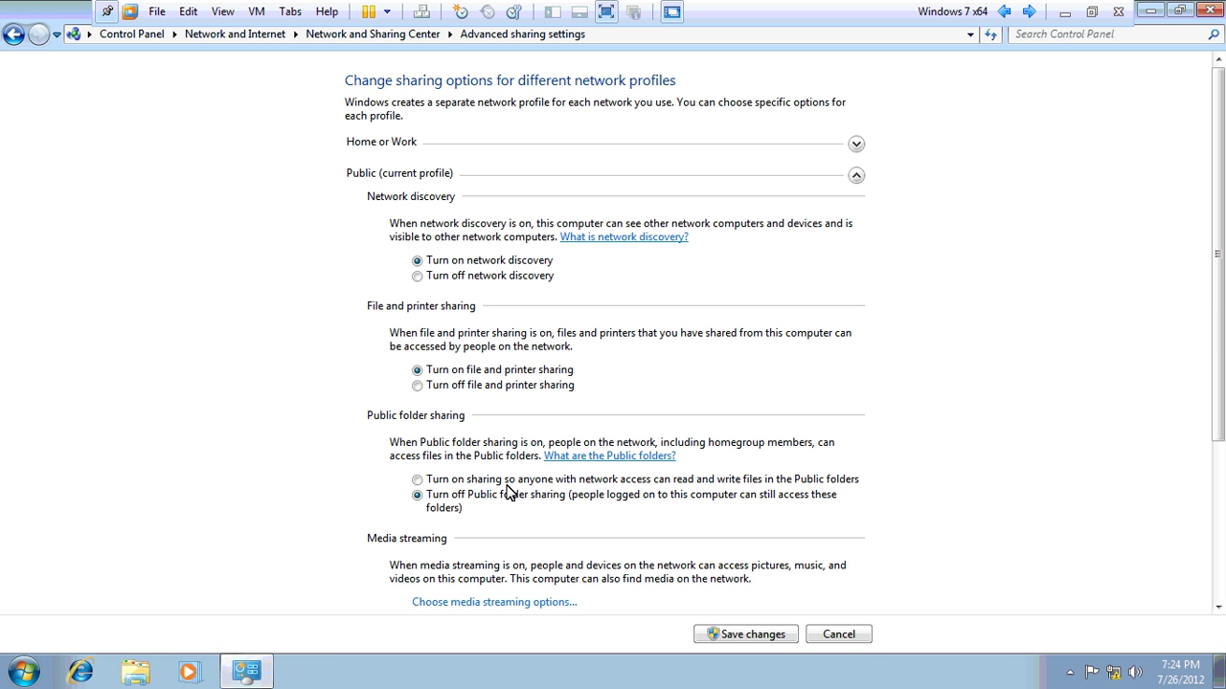
pyautogui.click(507, 482)
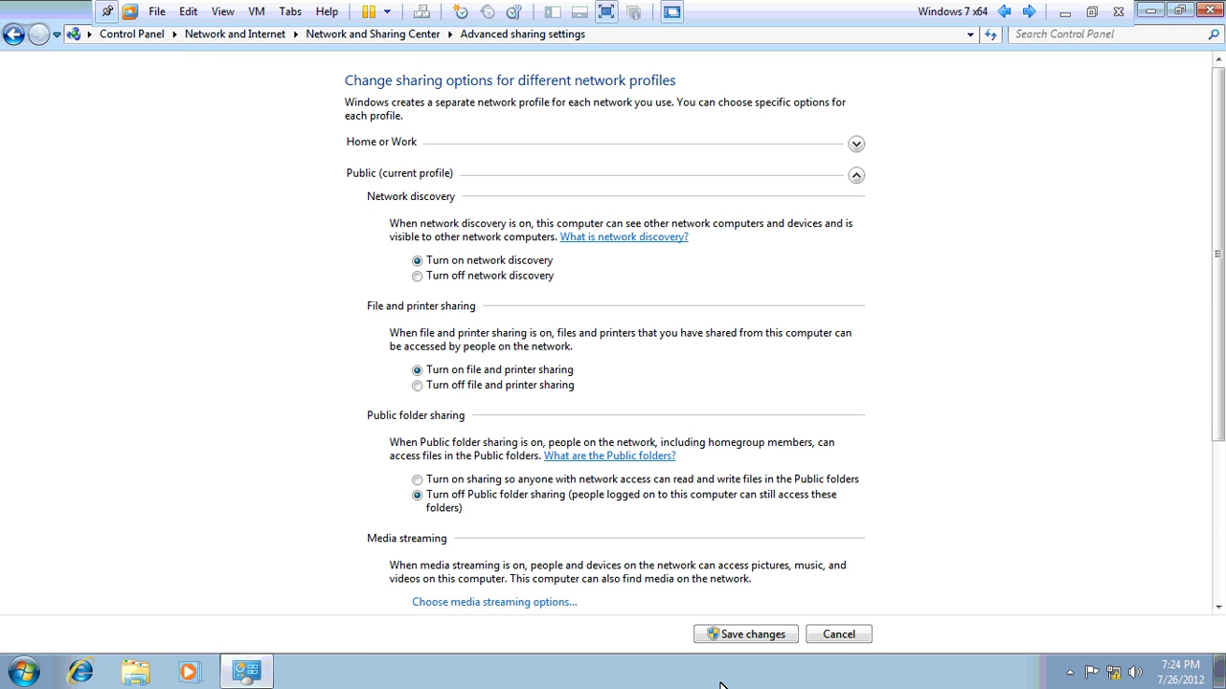
pyautogui.click(766, 634)
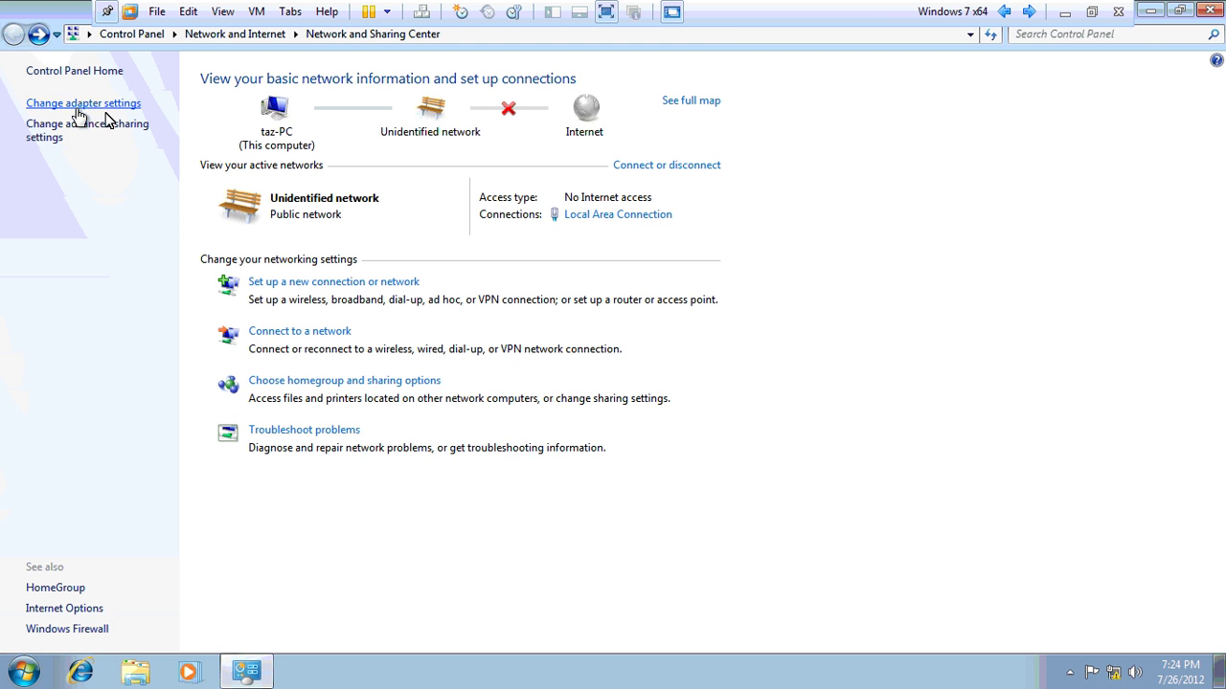
# - Give the Local Area Connection the static IPv4 address 10.0.0.2, save its properties, and close the network connections window
pyautogui.click(80, 105)
pyautogui.rightClick(108, 113)
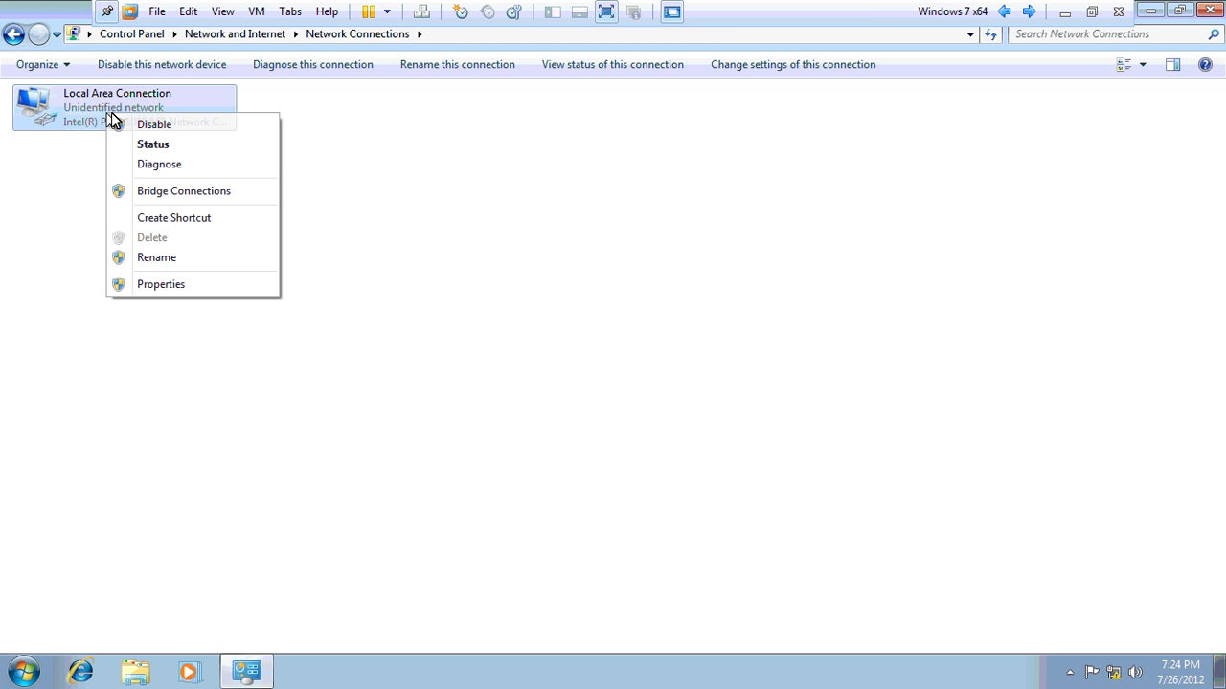
pyautogui.click(215, 287)
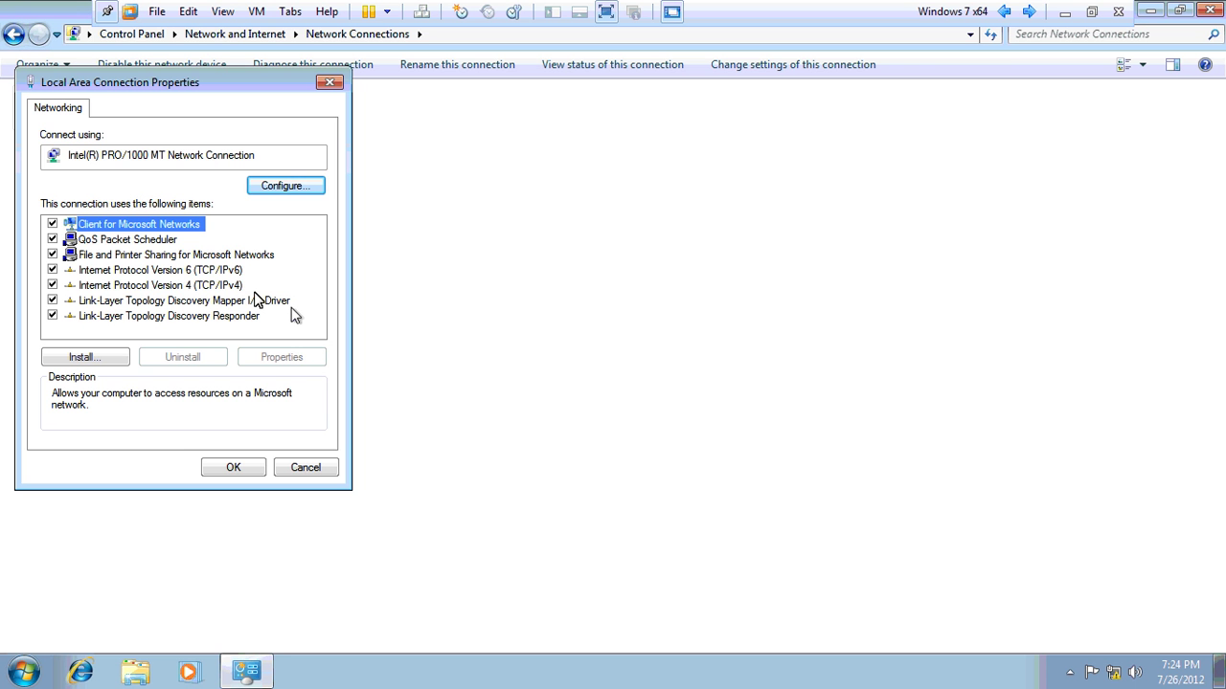
pyautogui.click(245, 287)
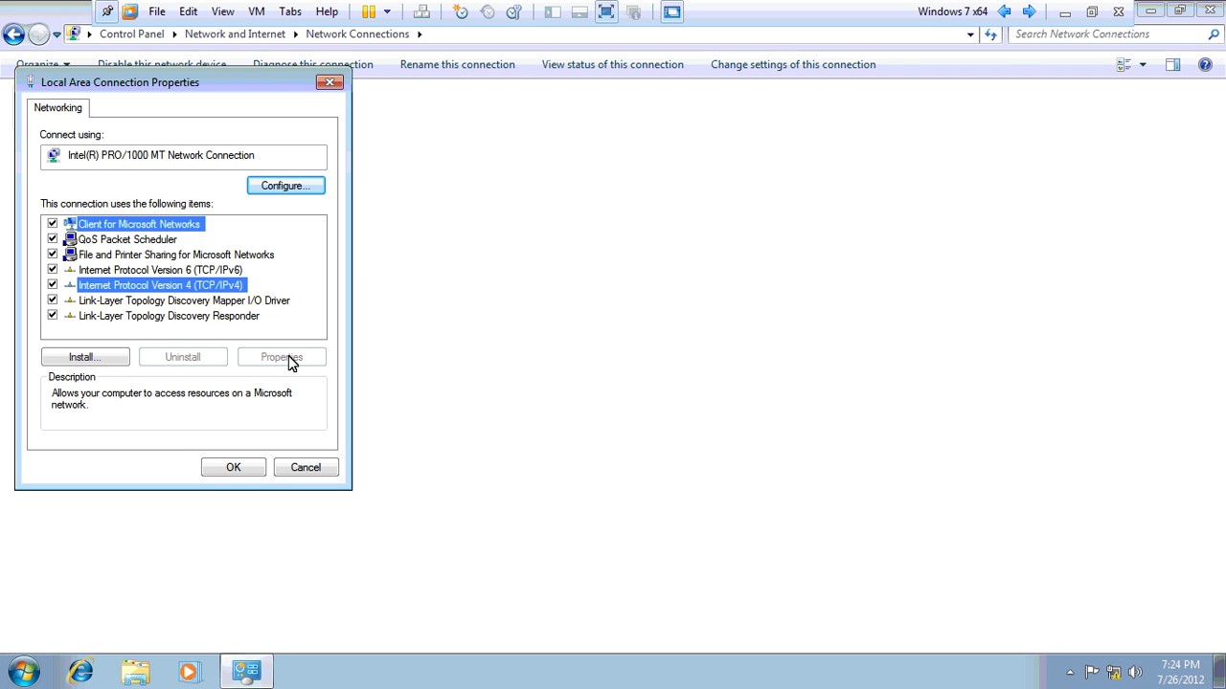
pyautogui.click(284, 358)
pyautogui.click(216, 277)
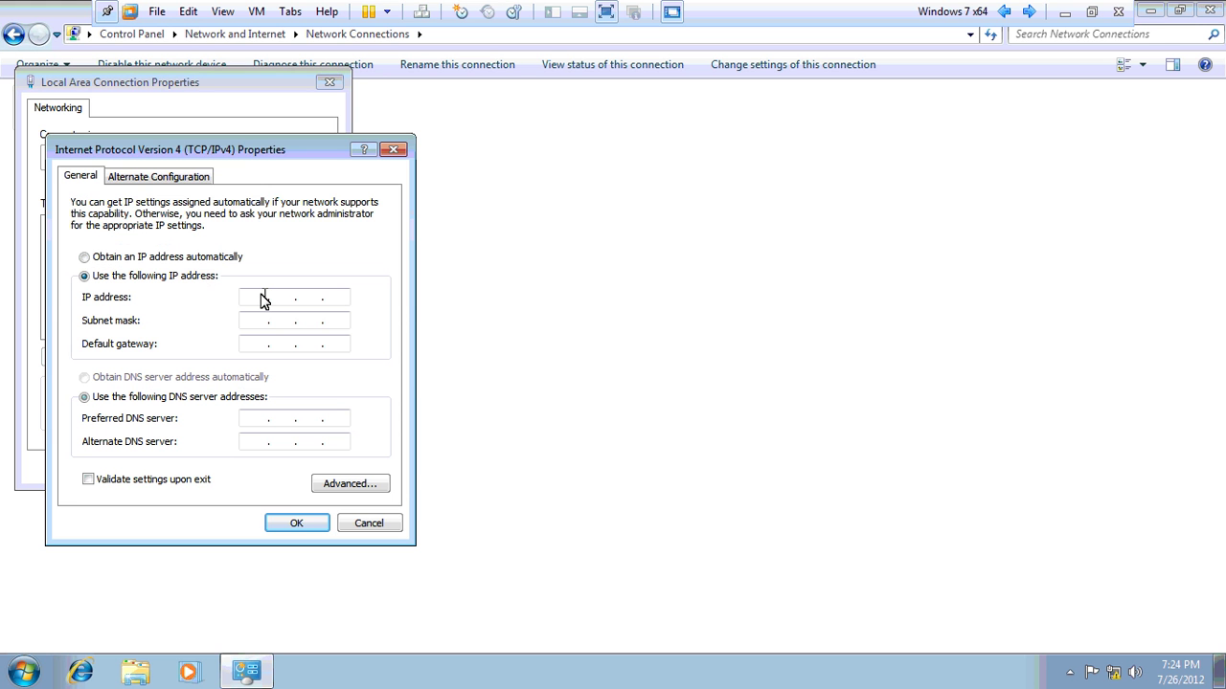
pyautogui.write('10.0.0.2')
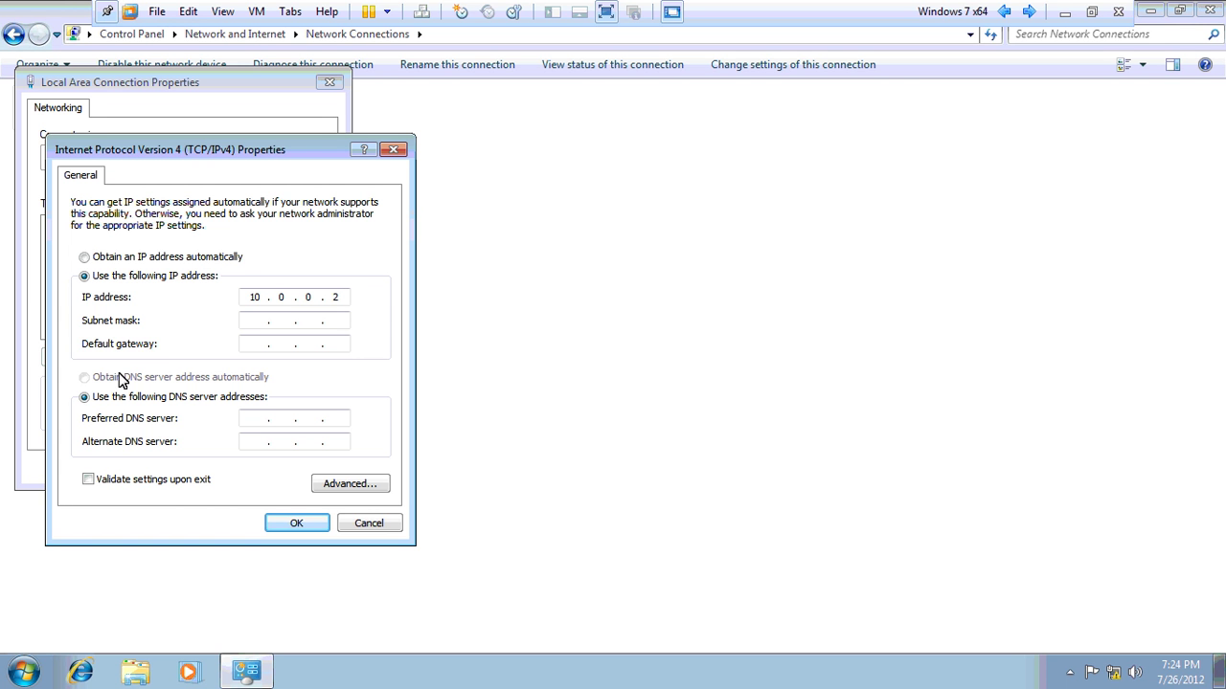
pyautogui.click(278, 522)
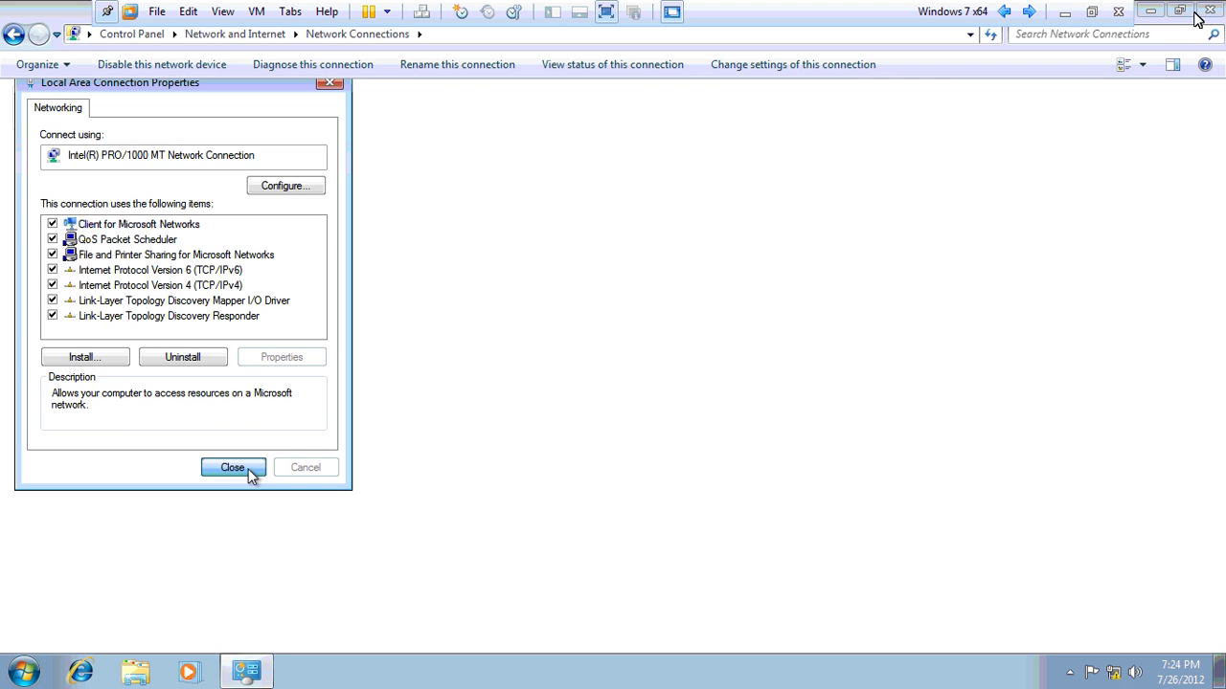
pyautogui.click(233, 467)
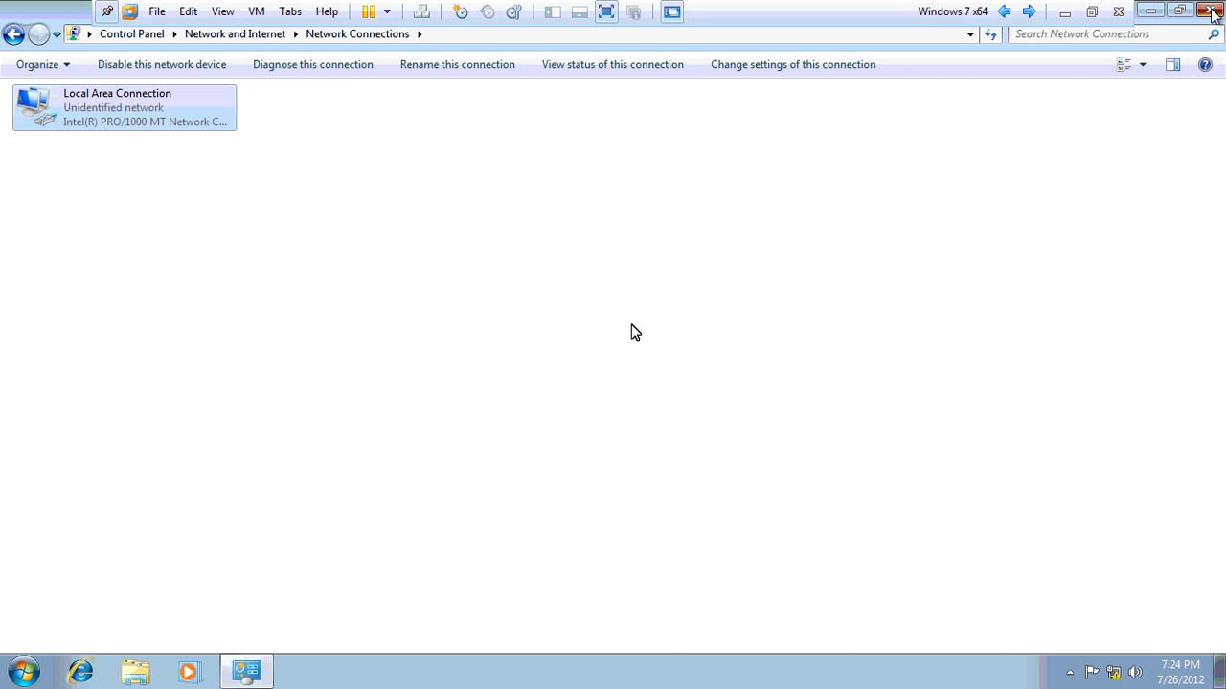
pyautogui.click(1208, 10)
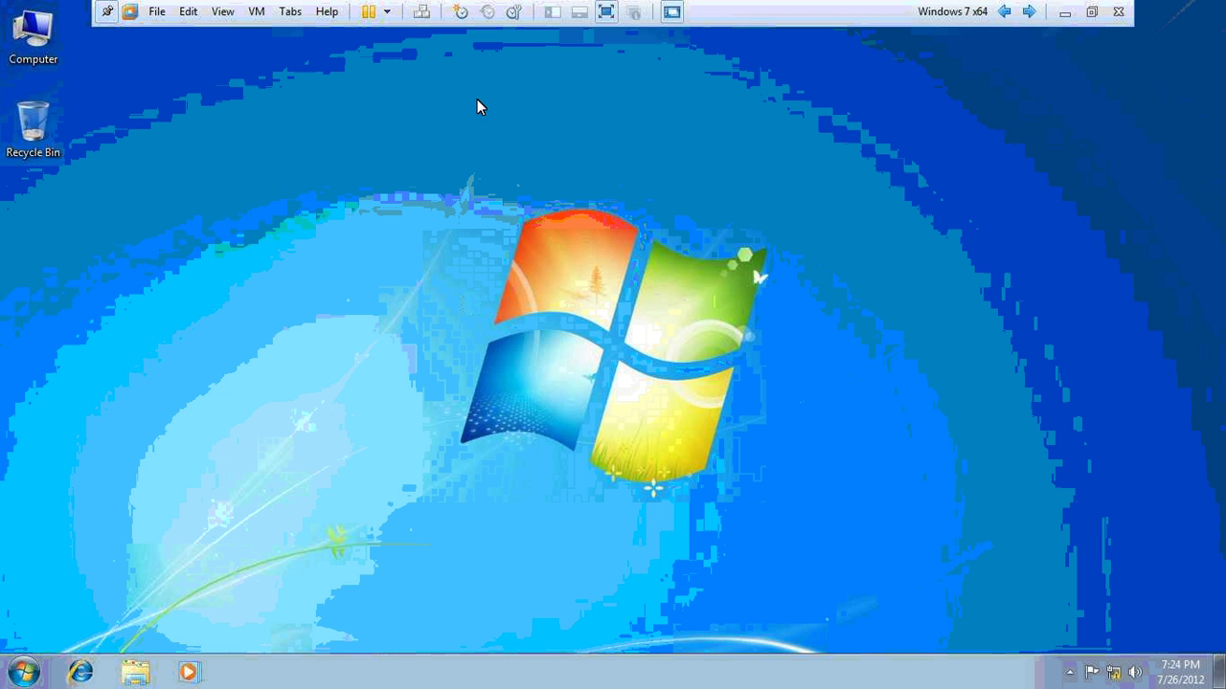
pyautogui.click(462, 121)
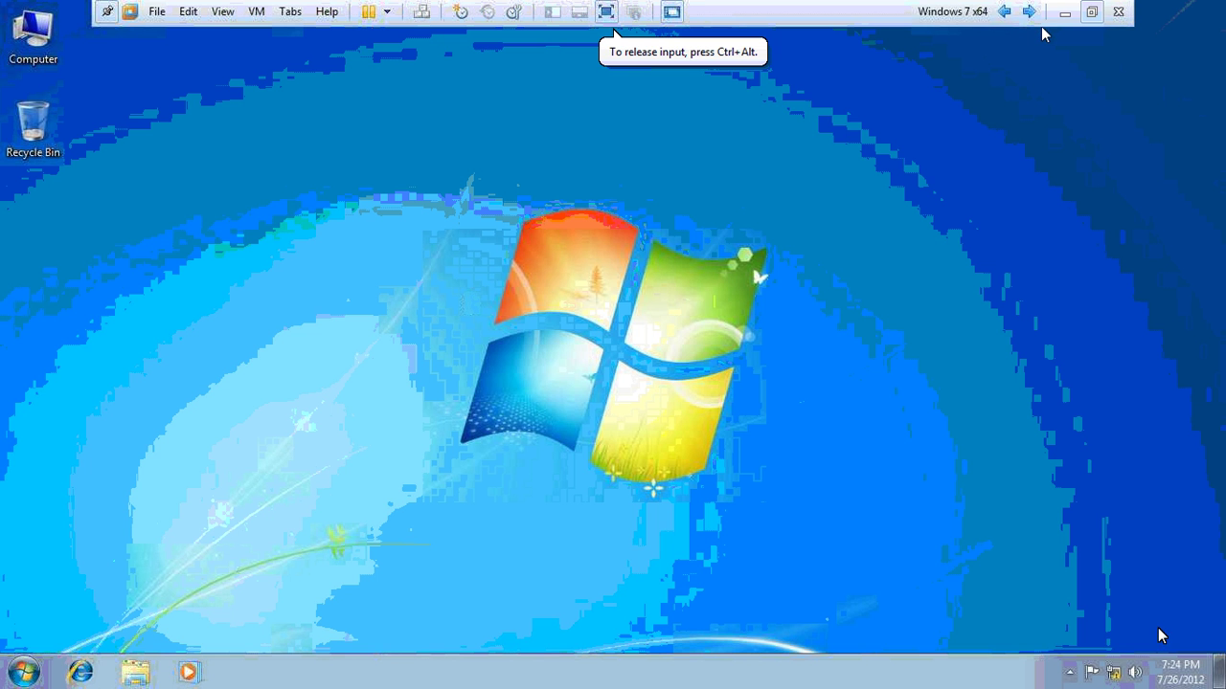
pyautogui.click(1091, 11)
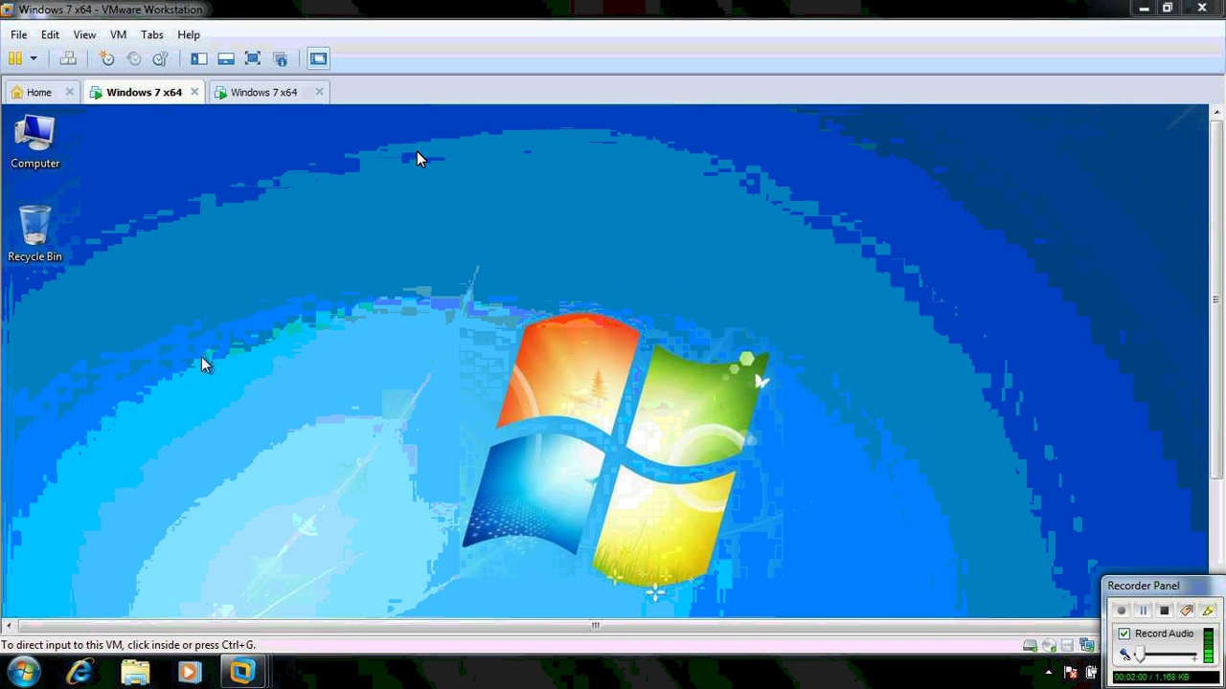
pyautogui.hotkey('ctrl', 'alt', 'Return')
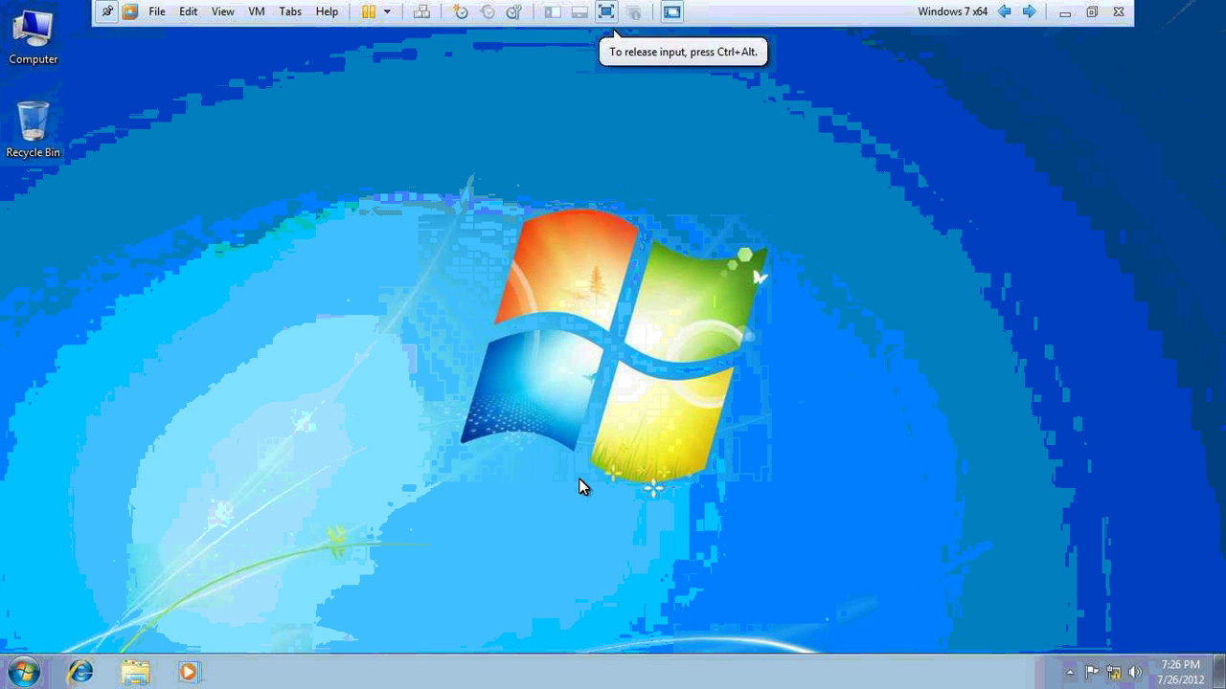
# - Check the network share by opening \\10.0.0.2 from Run, view the win7 folder and its path, and close the window
pyautogui.press('super+r')
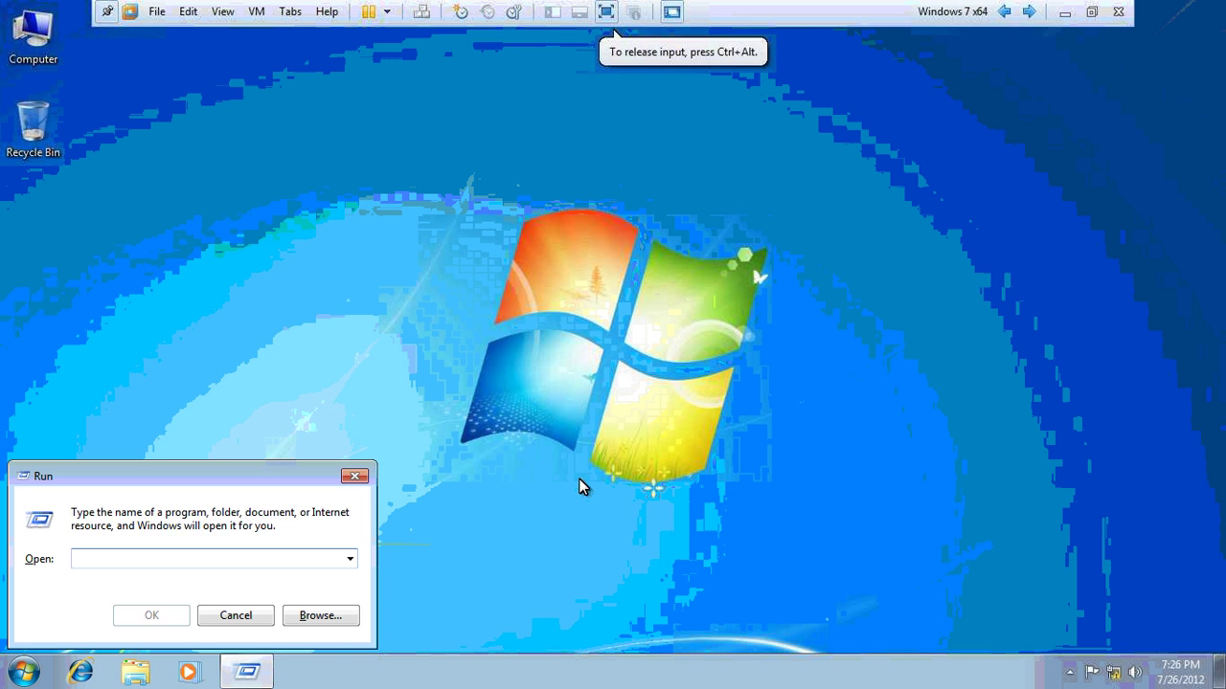
pyautogui.write('\\\\10.0.0.2')
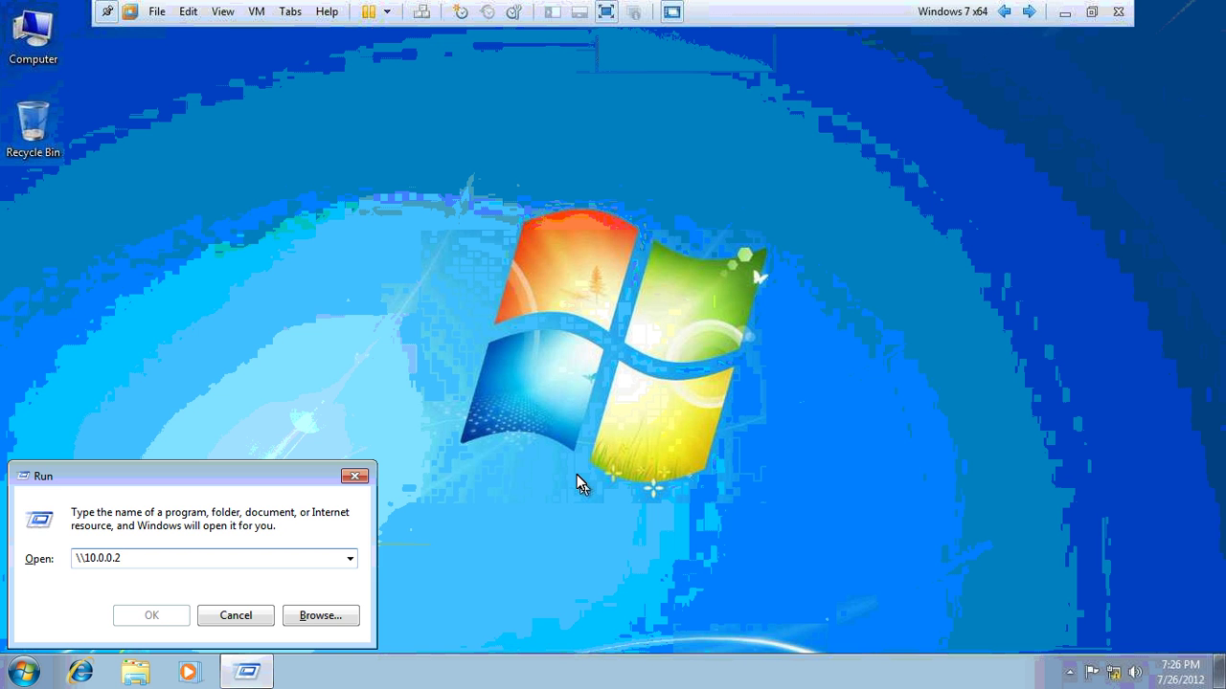
pyautogui.press('Return')
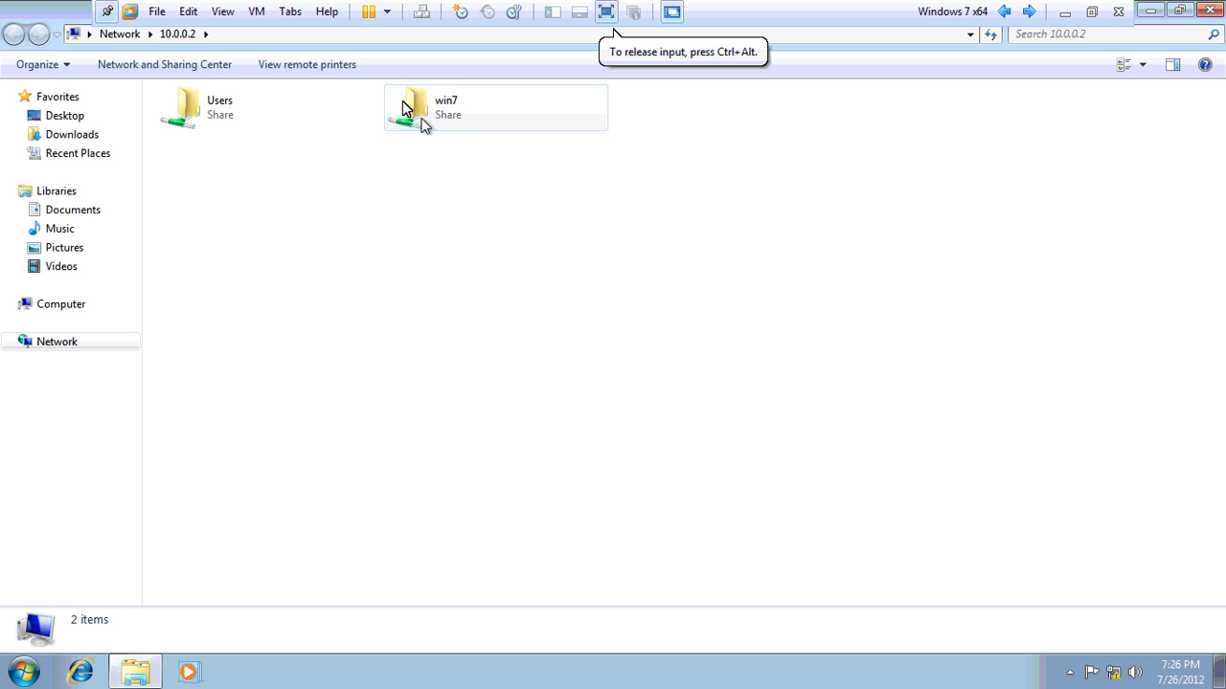
pyautogui.doubleClick(423, 123)
pyautogui.click(360, 38)
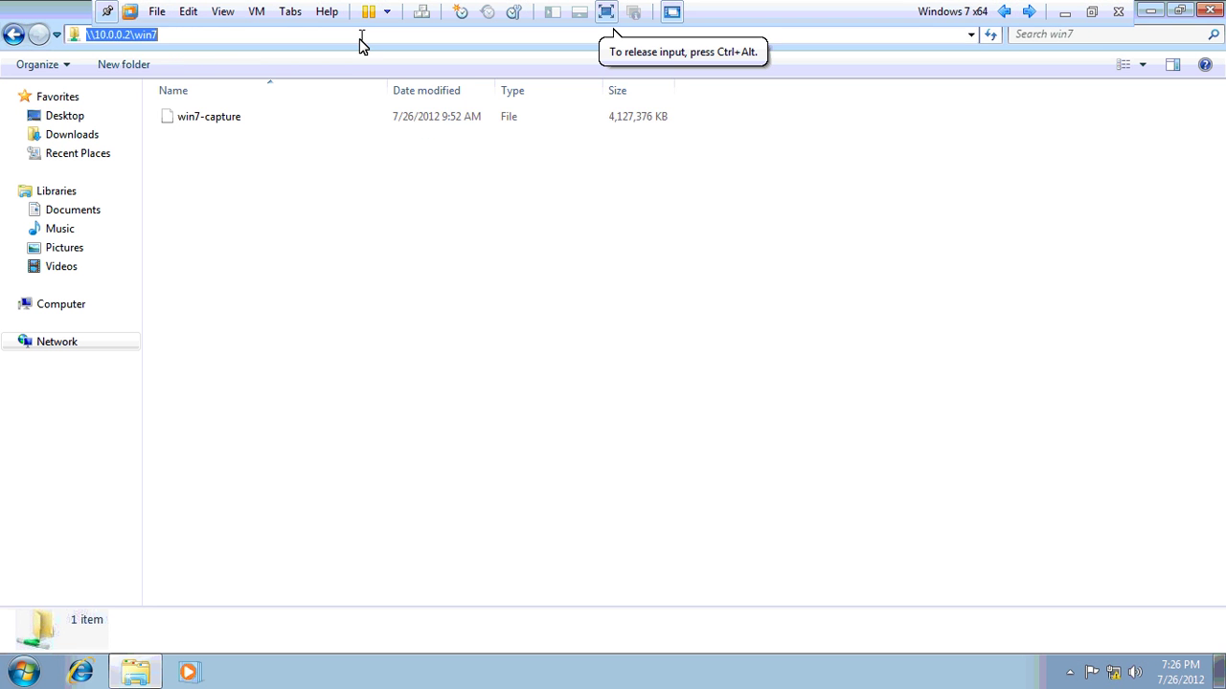
pyautogui.click(360, 38)
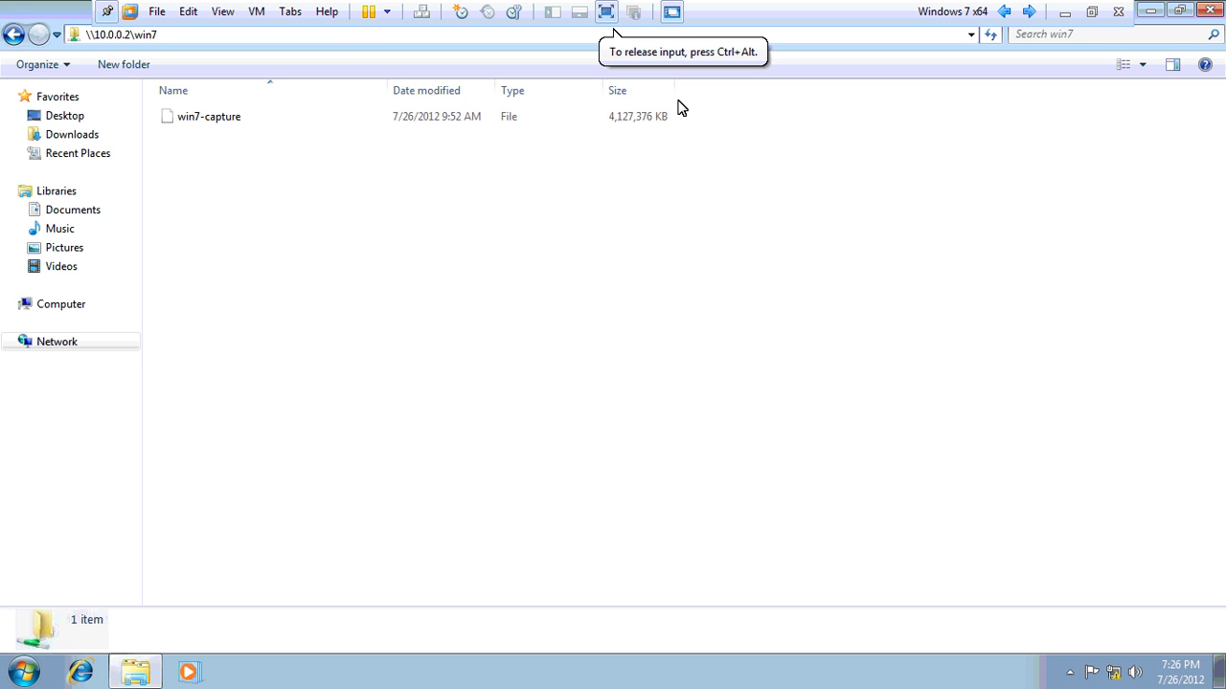
pyautogui.click(1216, 11)
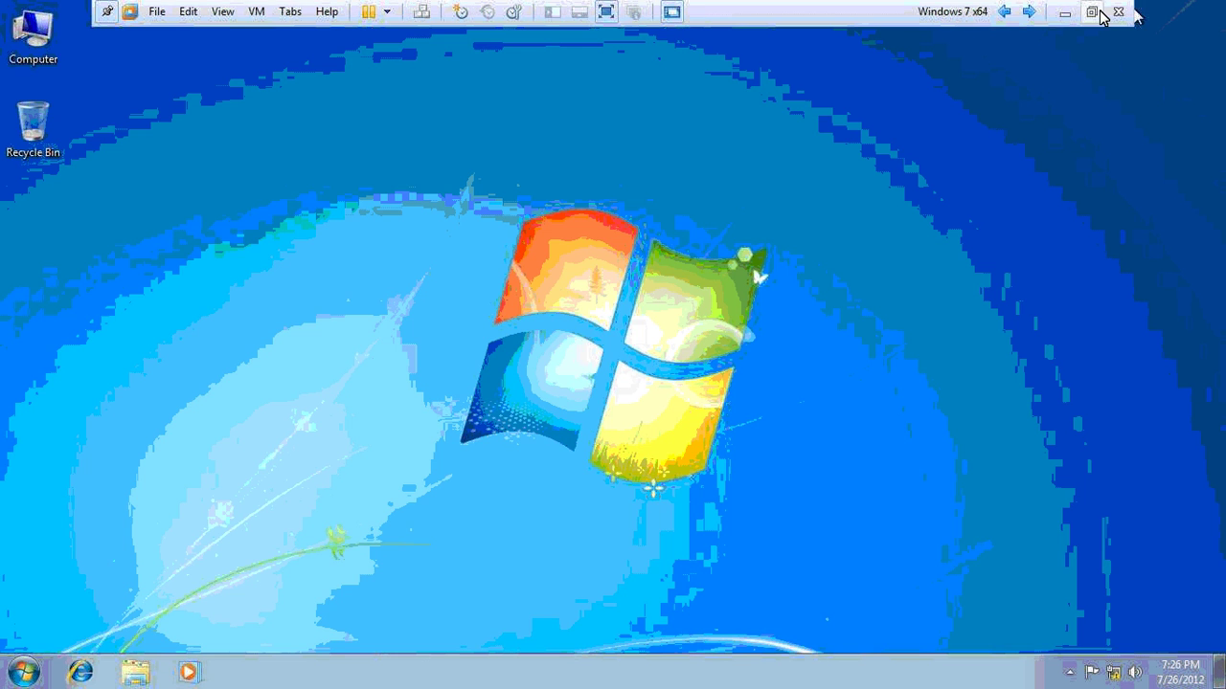
# - Switch to the other Windows 7 x64 virtual machine with the Windows PE command prompt and show it full screen
pyautogui.click(1092, 13)
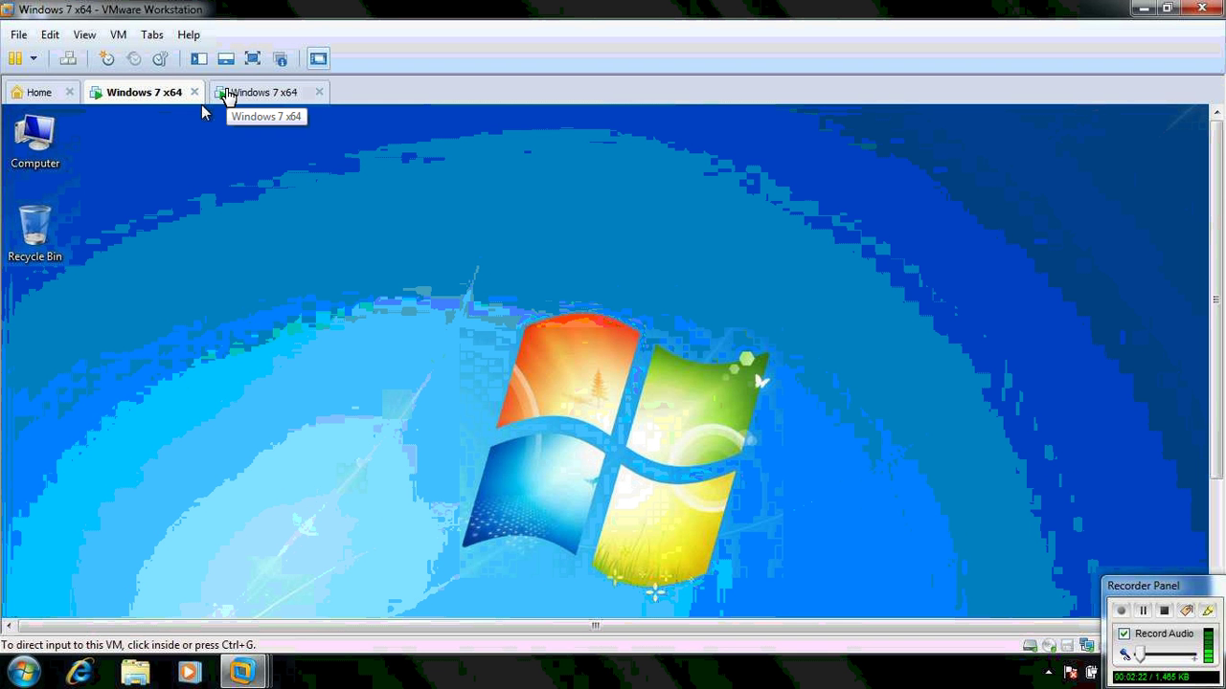
pyautogui.click(230, 96)
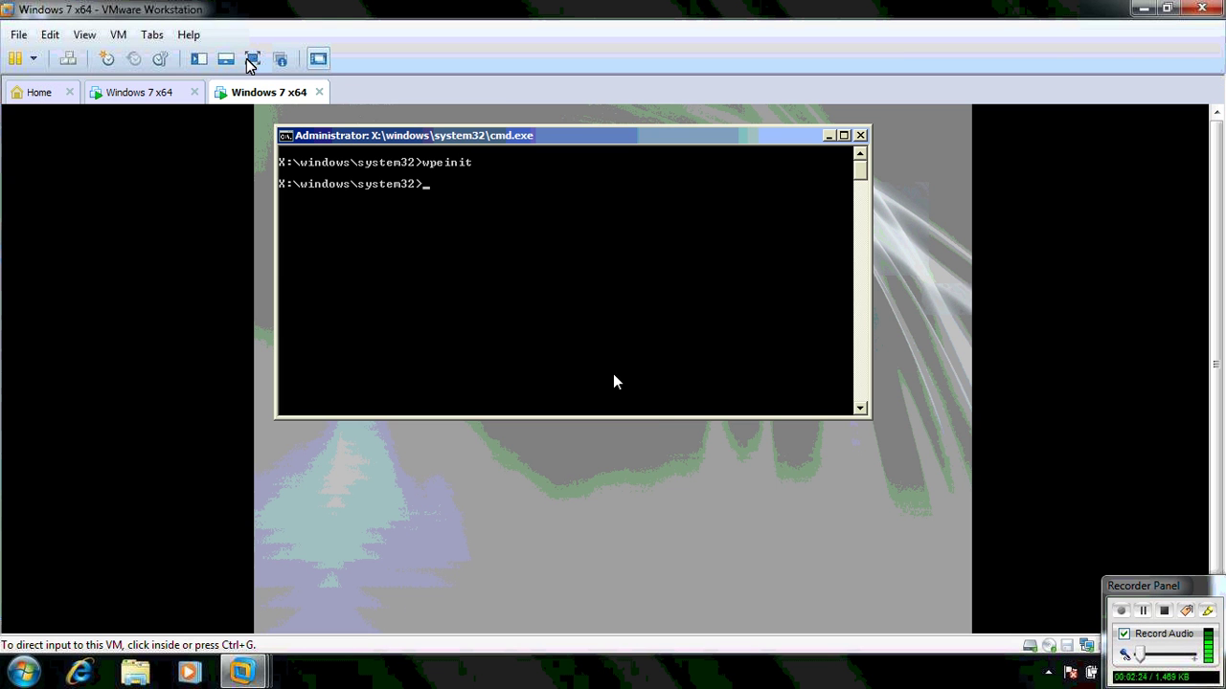
pyautogui.click(582, 287)
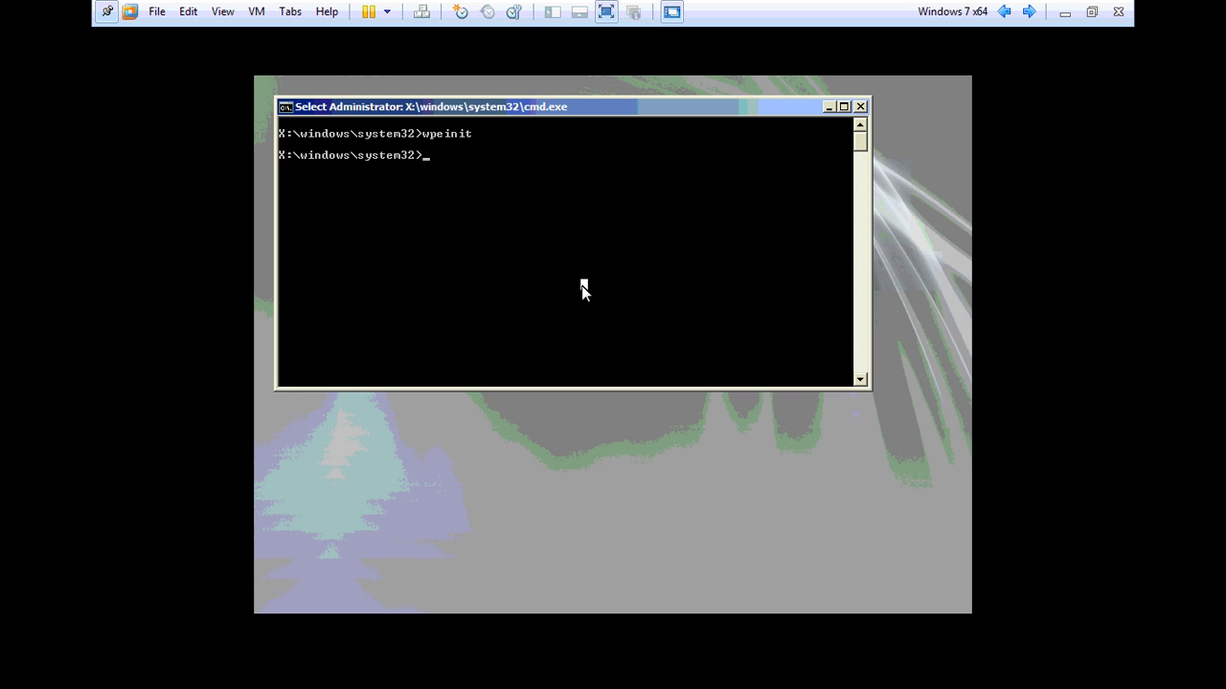
pyautogui.press('Escape')
# - Start diskpart at the command prompt and wipe disk 0 with the clean command
pyautogui.write('diskpA')
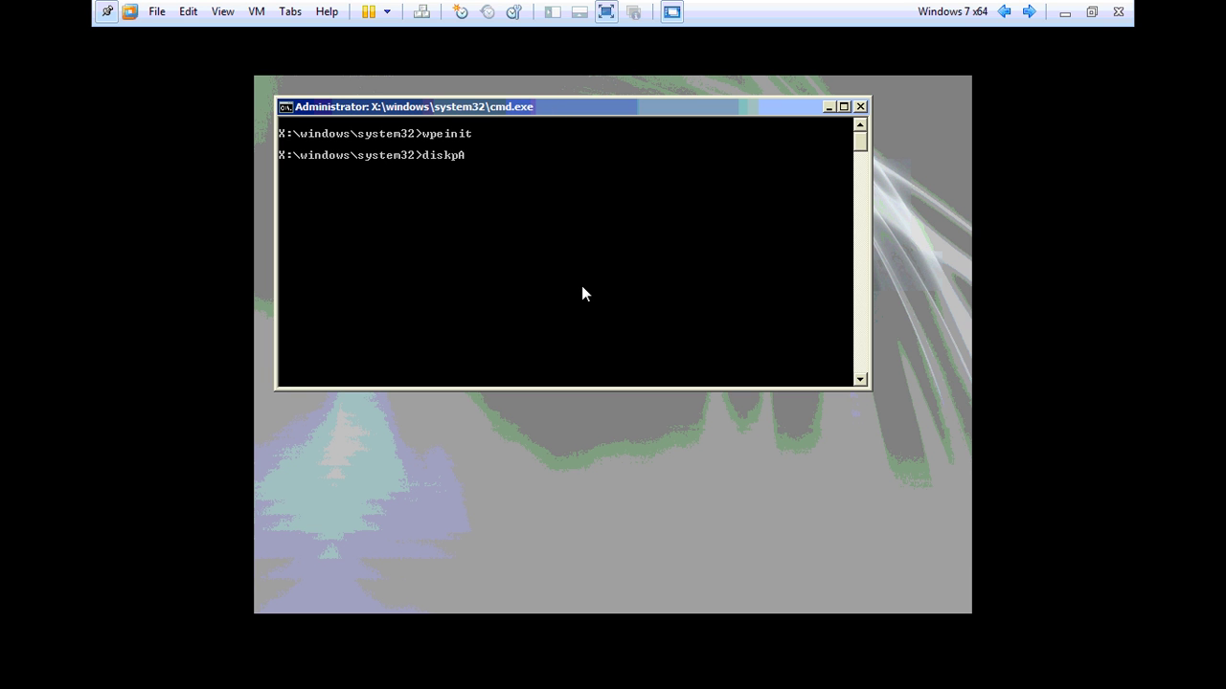
pyautogui.press('BackSpace')
pyautogui.write('art')
pyautogui.press('Return')
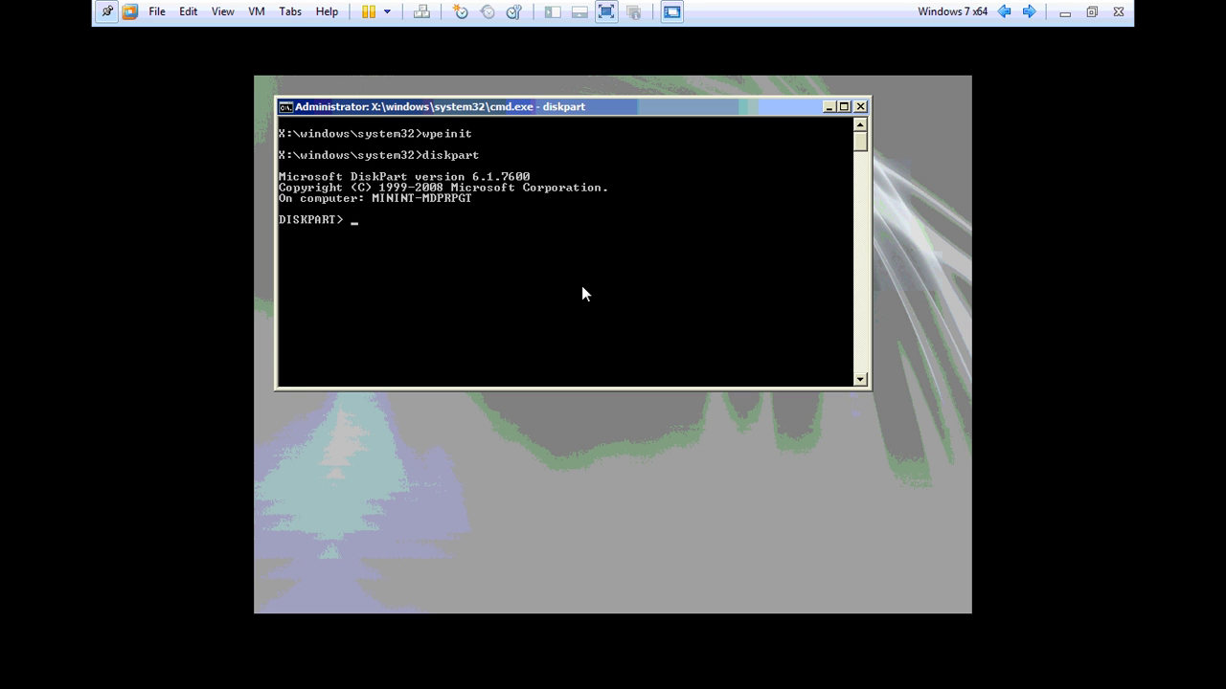
pyautogui.write('select disk 0')
pyautogui.press('Return')
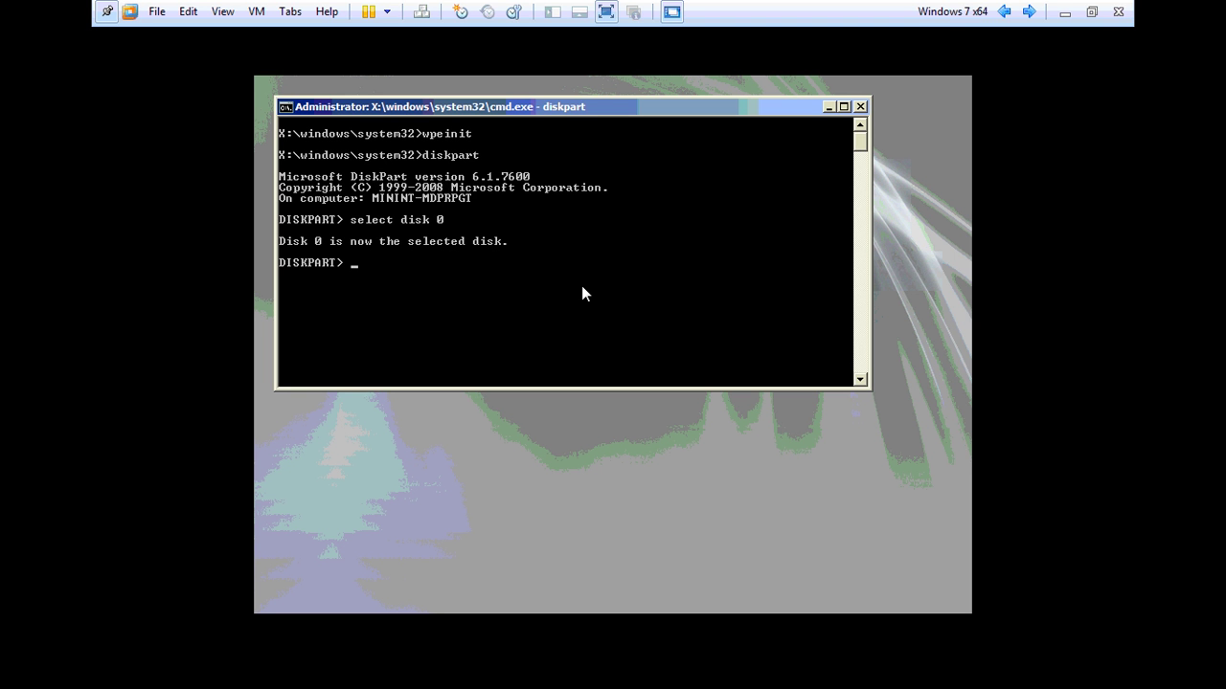
pyautogui.write('clean')
pyautogui.press('Return')
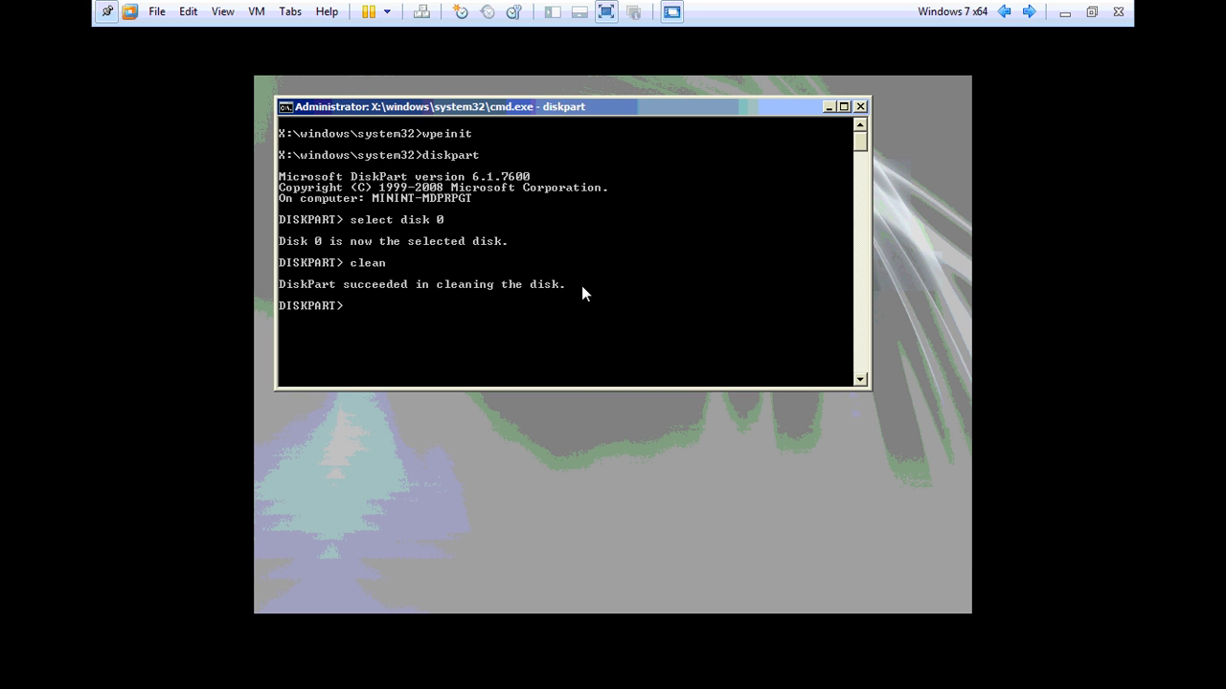
pyautogui.write('create par')
pyautogui.write('titon')
pyautogui.press('BackSpace')
pyautogui.press('BackSpace')
pyautogui.press('BackSpace')
pyautogui.write('ion prim')
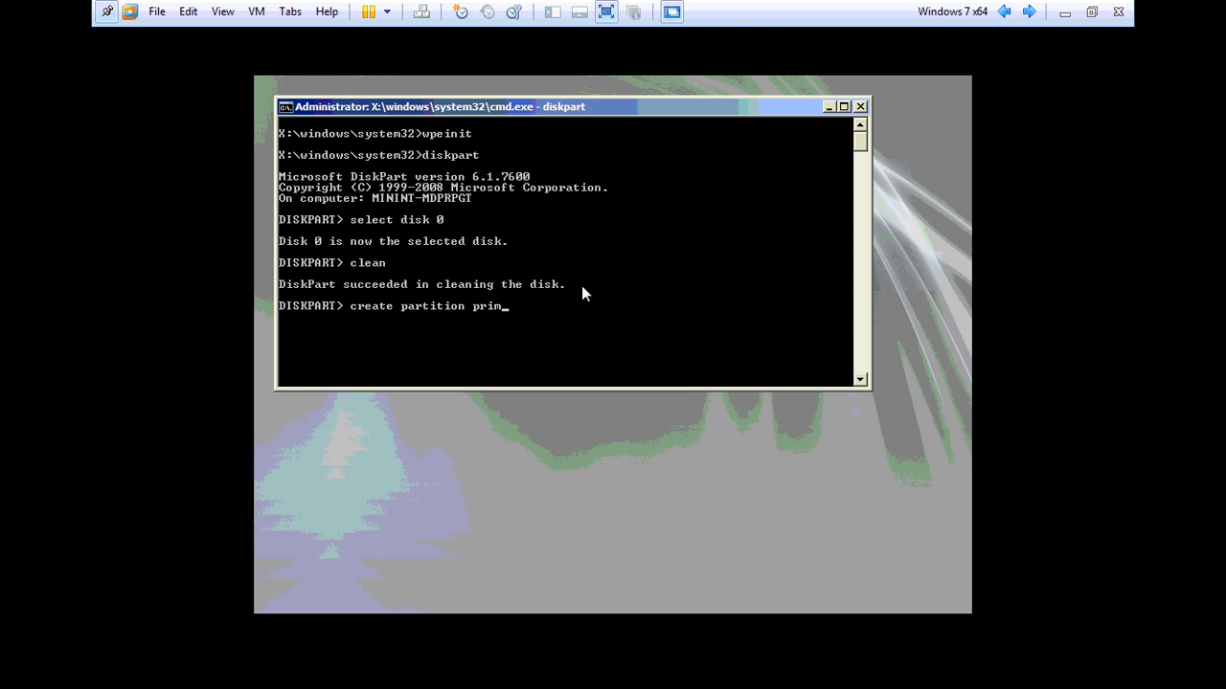
pyautogui.press('Escape')
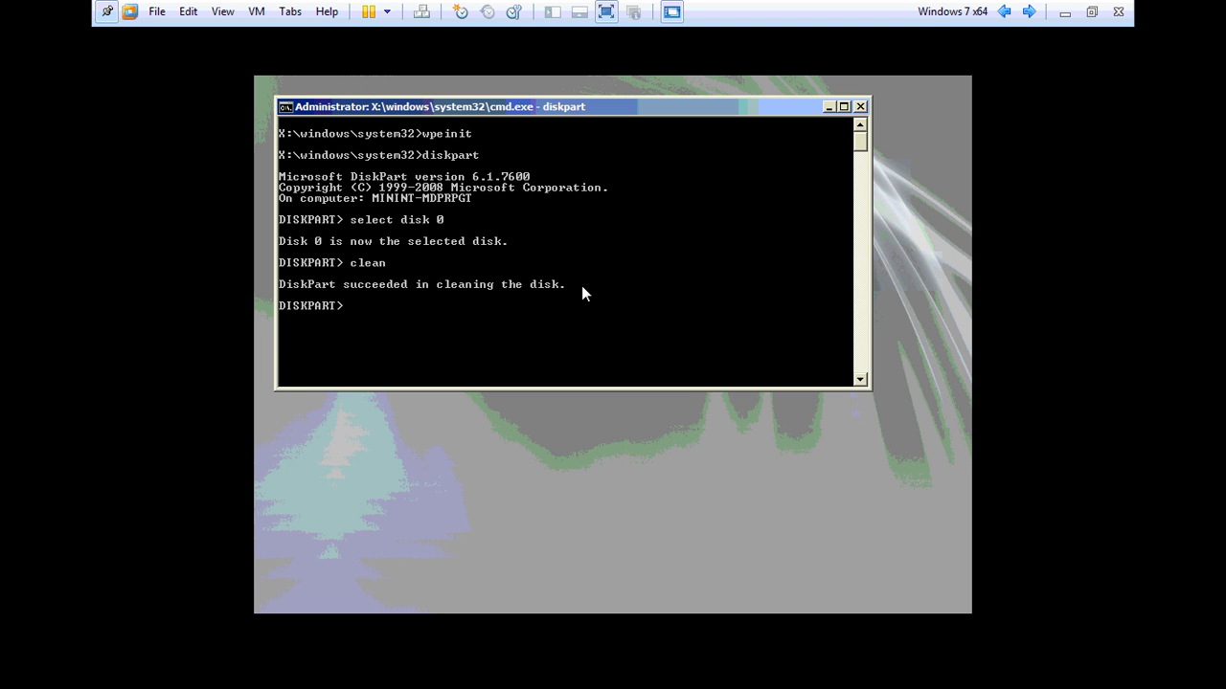
# - Create a primary partition with size=100 on disk 0 in diskpart
pyautogui.write('create partition primary size=100')
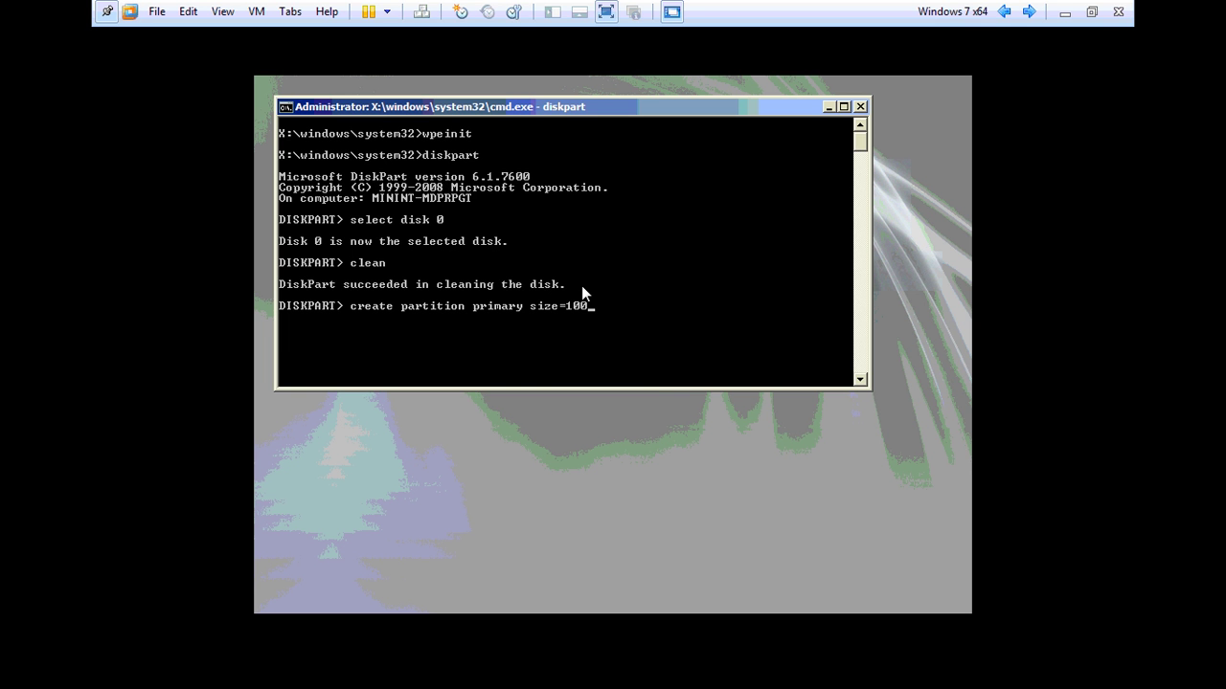
pyautogui.press('Return')
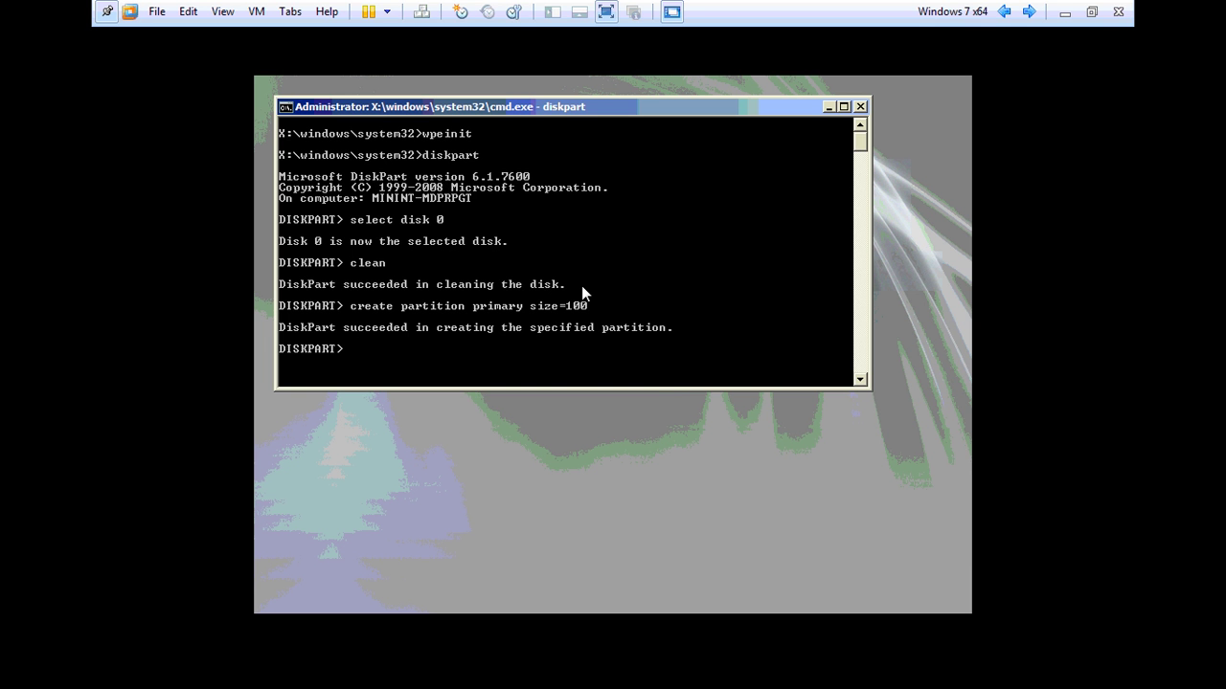
# - Select partition 1 and format it as NTFS with the label "SYSTEM Resrved"
pyautogui.write('select partition 1')
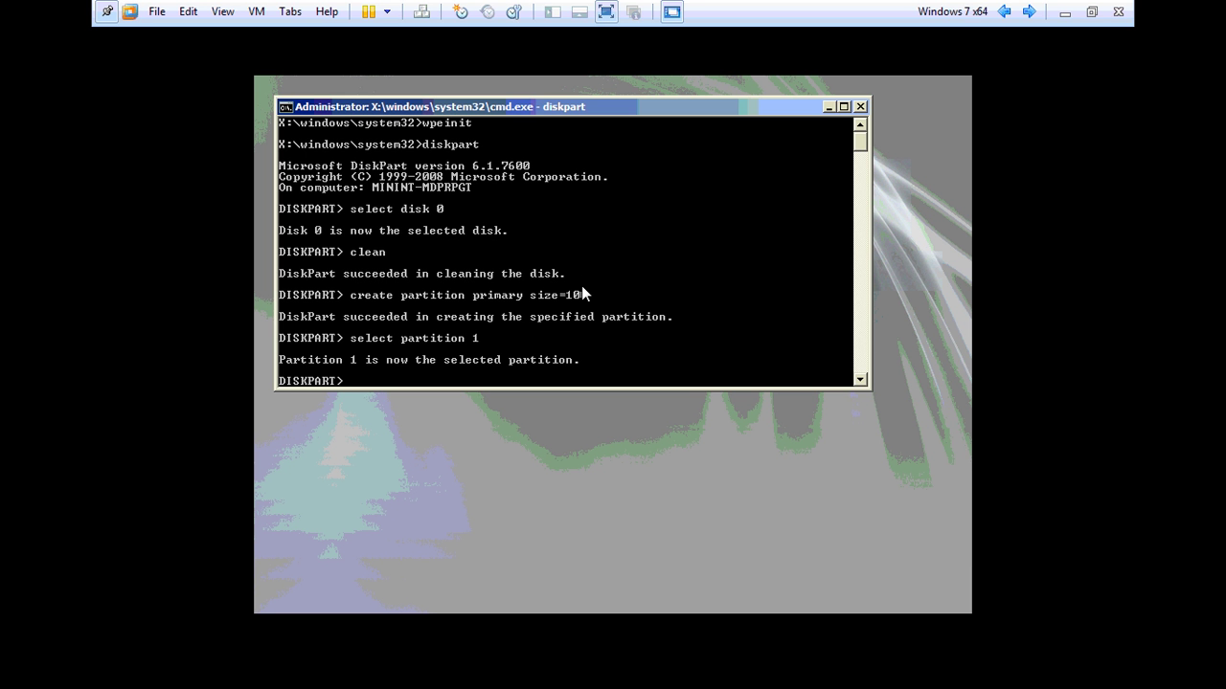
pyautogui.write('format fs=nt')
pyautogui.write('fs label')
pyautogui.write('="SYSTEM')
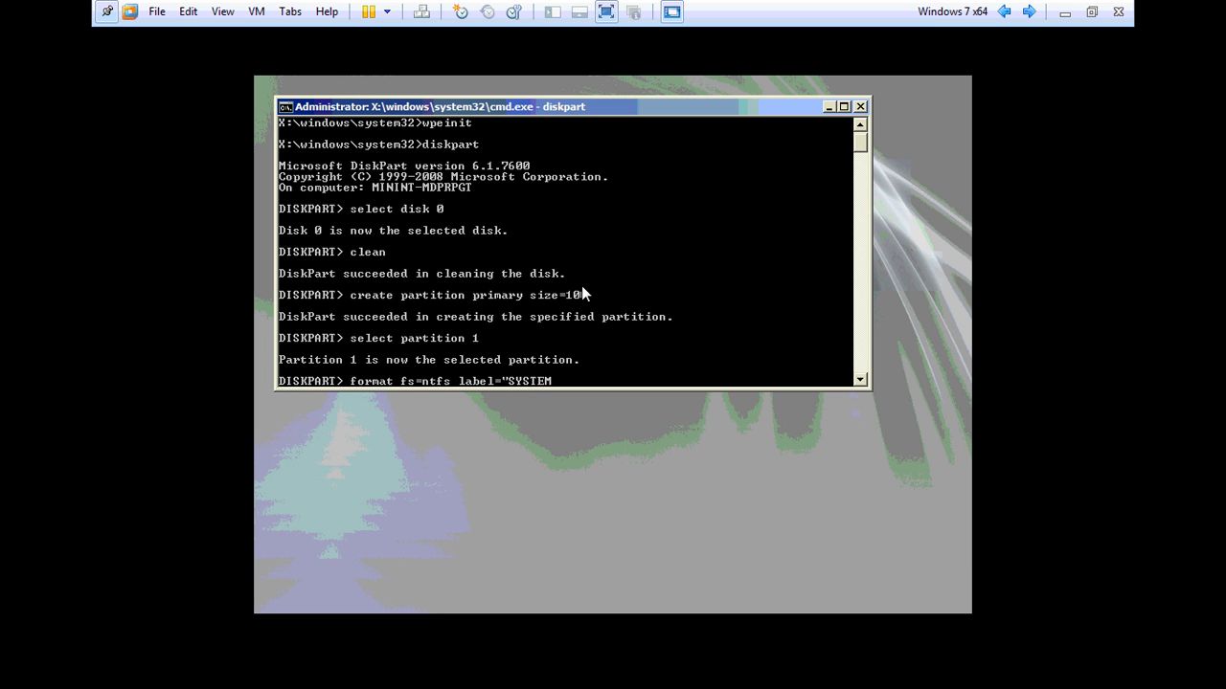
pyautogui.write(' Resrved"')
pyautogui.press('Return')
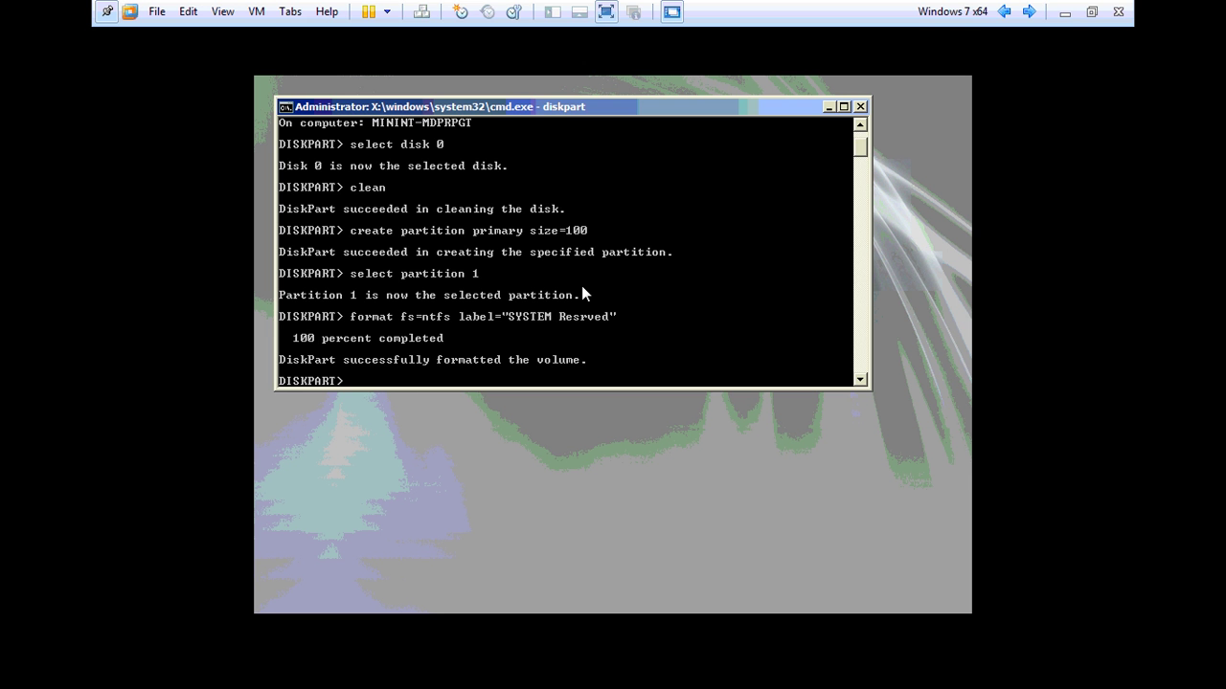
# - Assign drive letter C to the formatted partition 1
pyautogui.scroll(1, 581, 286)
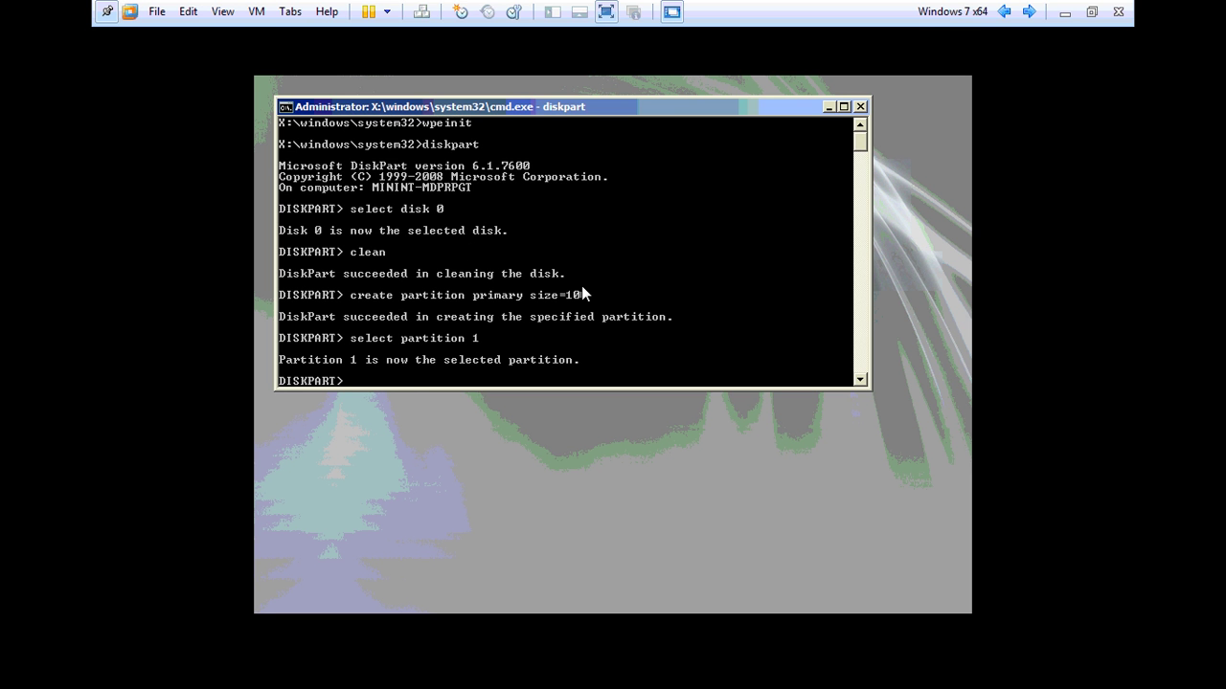
pyautogui.write('assign lett')
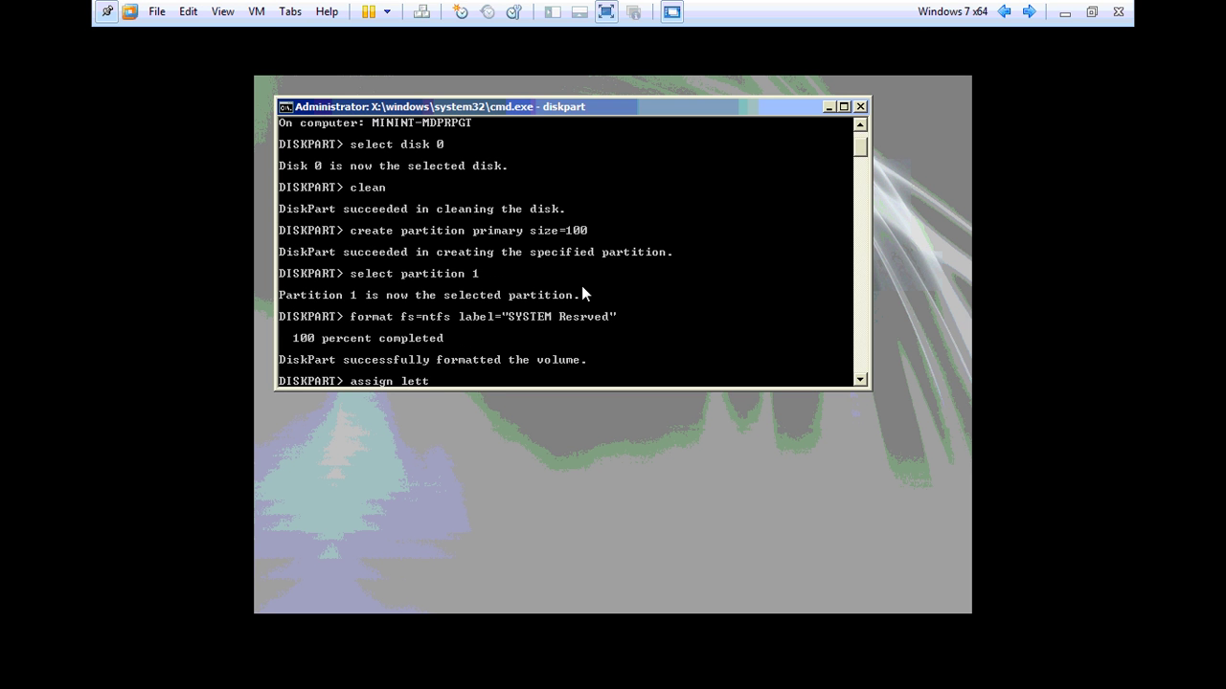
pyautogui.write('er=C')
pyautogui.press('Return')
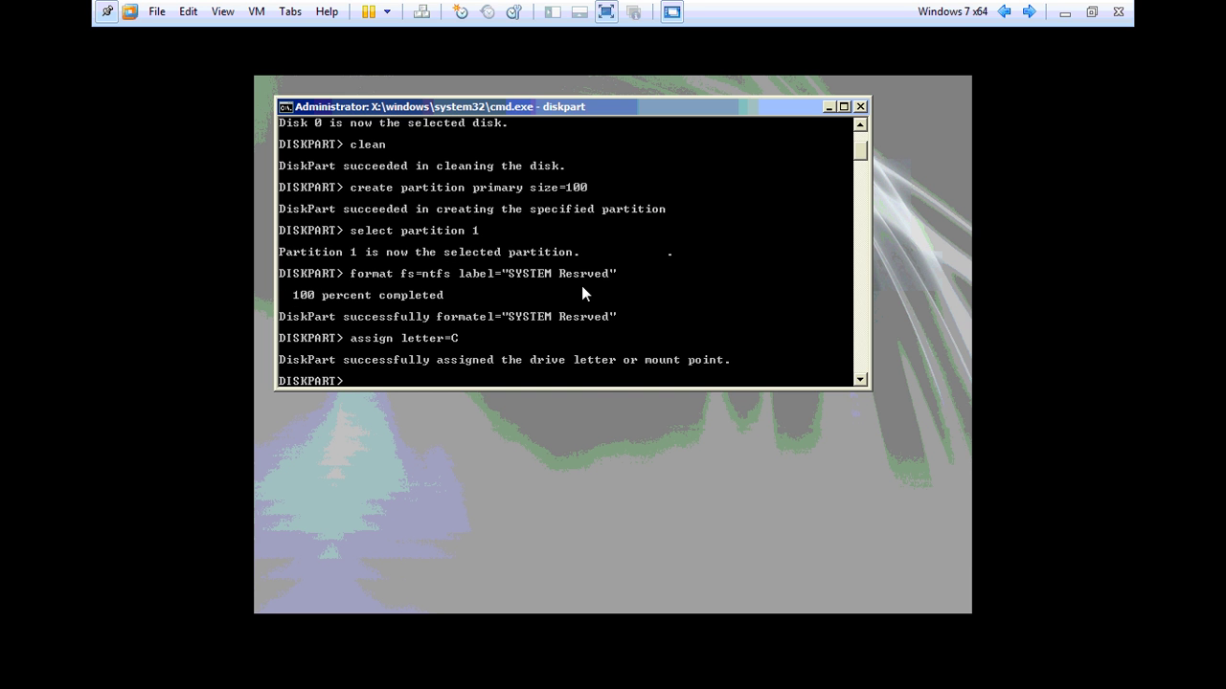
# - Mark partition 1 as active in diskpart
pyautogui.write('actice')
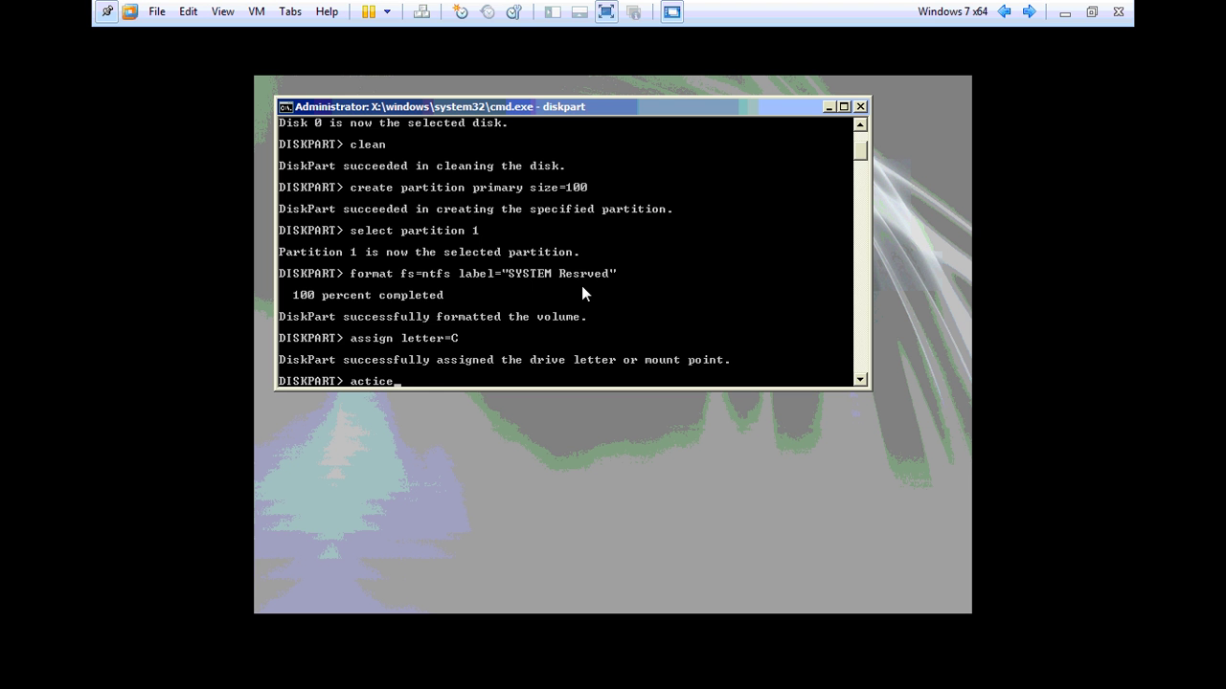
pyautogui.press('Return')
pyautogui.write('acti')
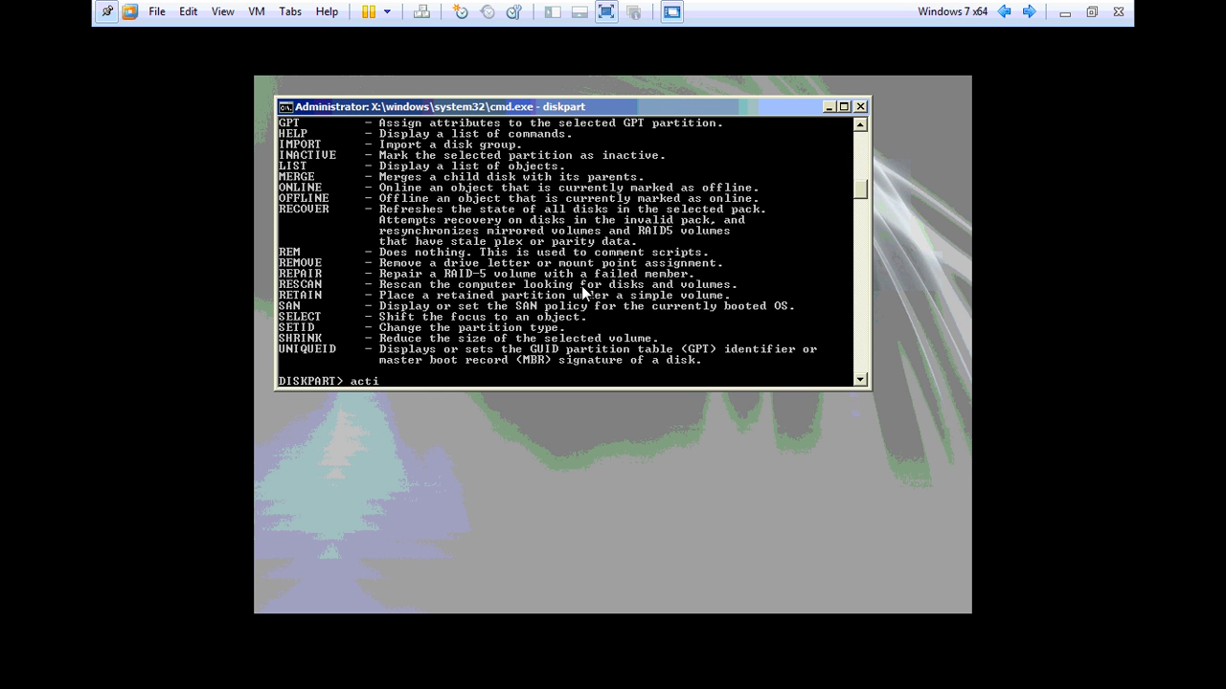
pyautogui.scroll(10, 581, 286)
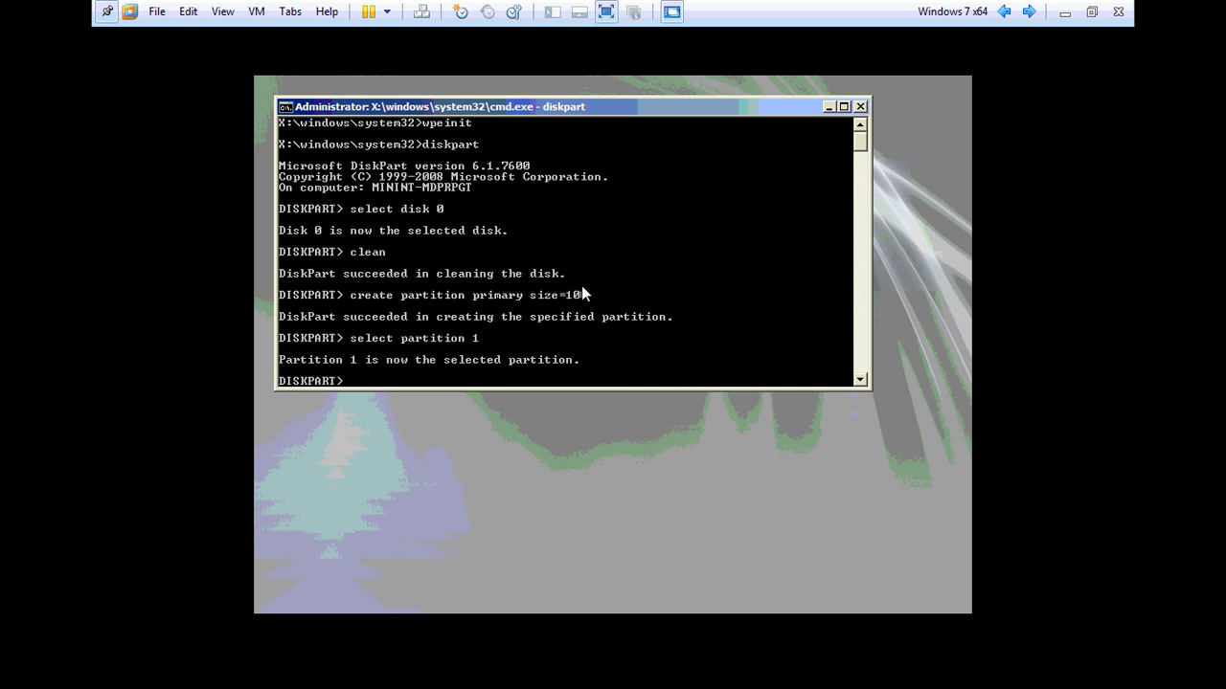
pyautogui.write('ve')
pyautogui.press('Return')
# - Create a second primary partition on disk 0 without specifying a size
pyautogui.write('cre')
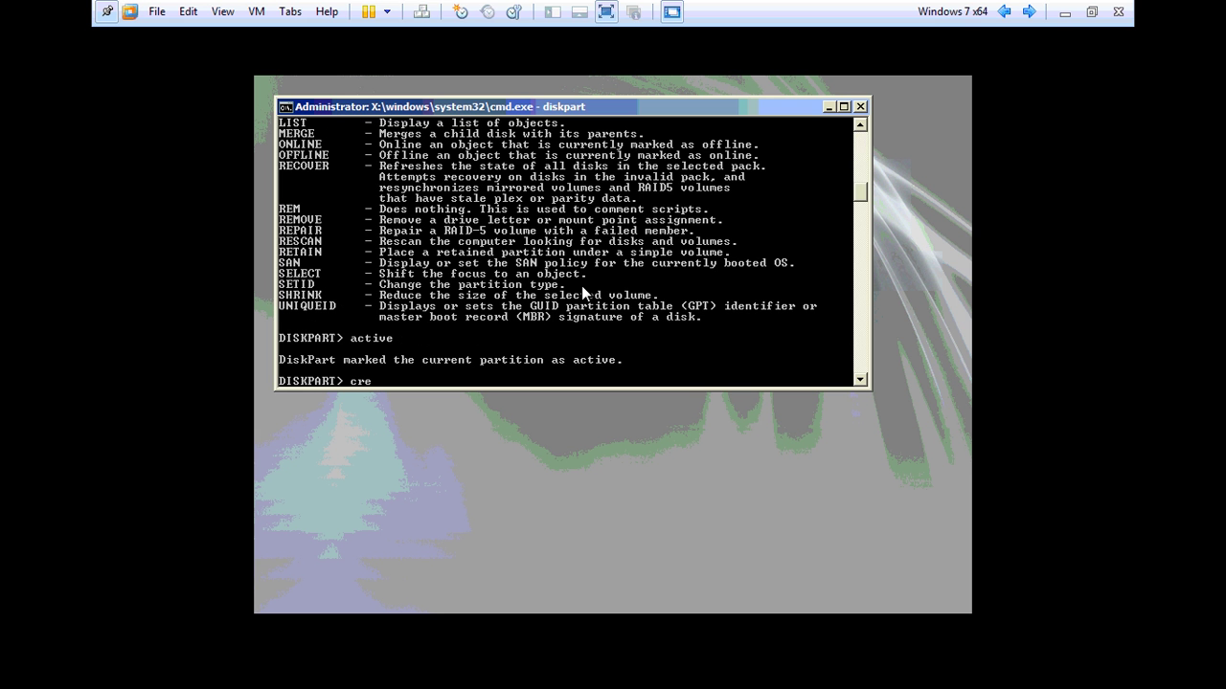
pyautogui.write('ate partition primaR')
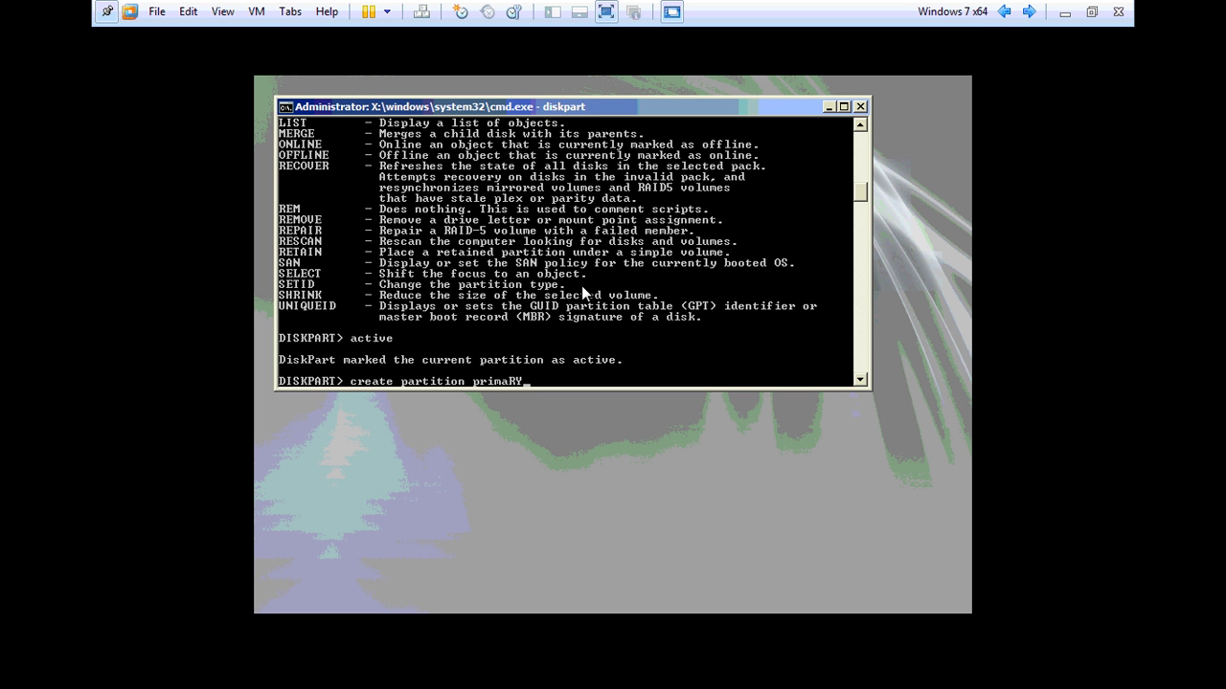
pyautogui.press('BackSpace')
pyautogui.write('ry')
pyautogui.press('Return')
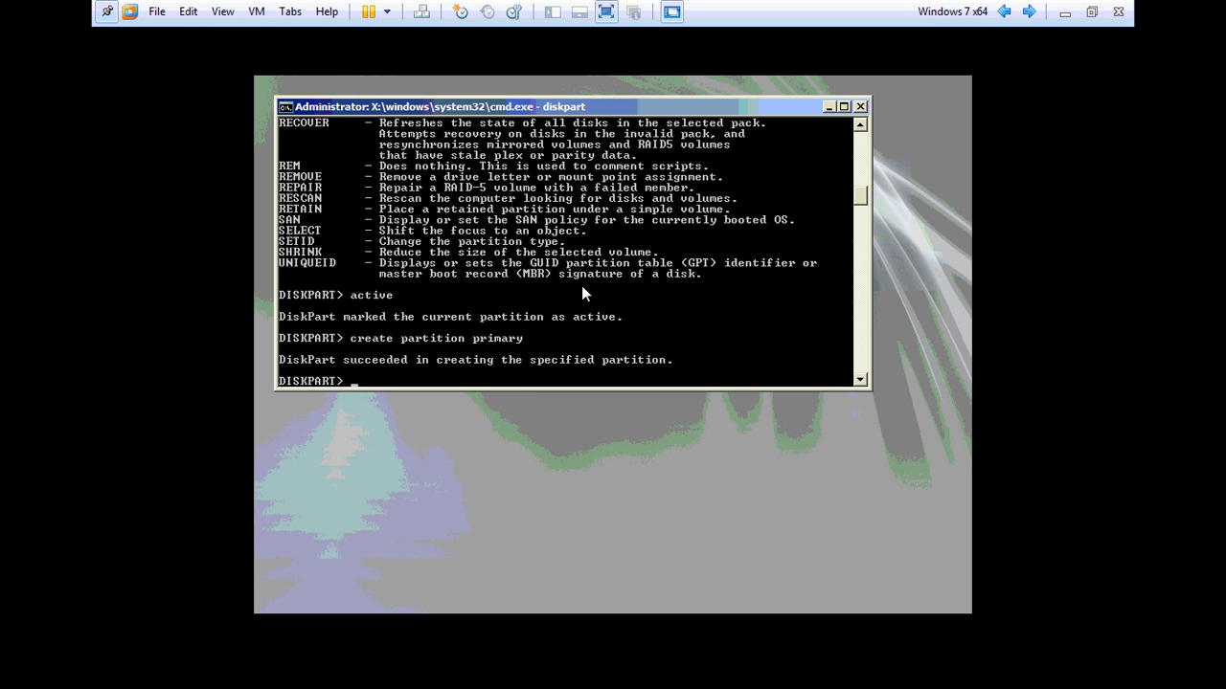
# - Select partition 2 and format it as NTFS with the label "Windows"
pyautogui.write('select partition 2')
pyautogui.press('Return')
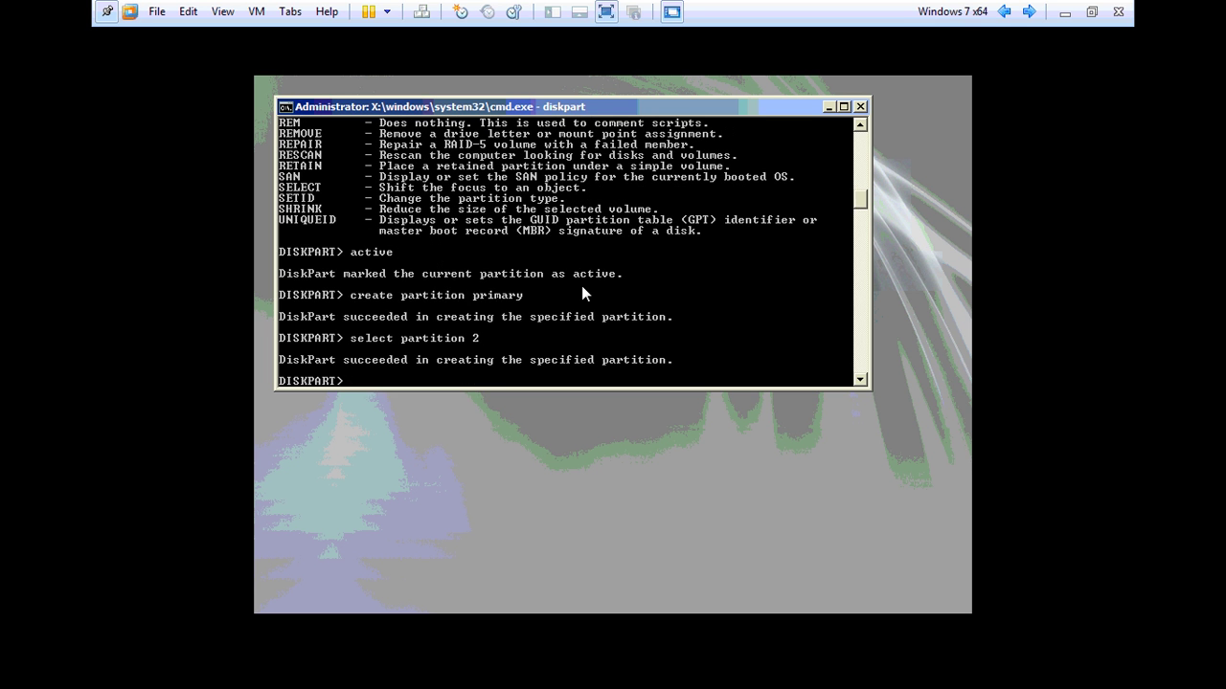
pyautogui.write('format')
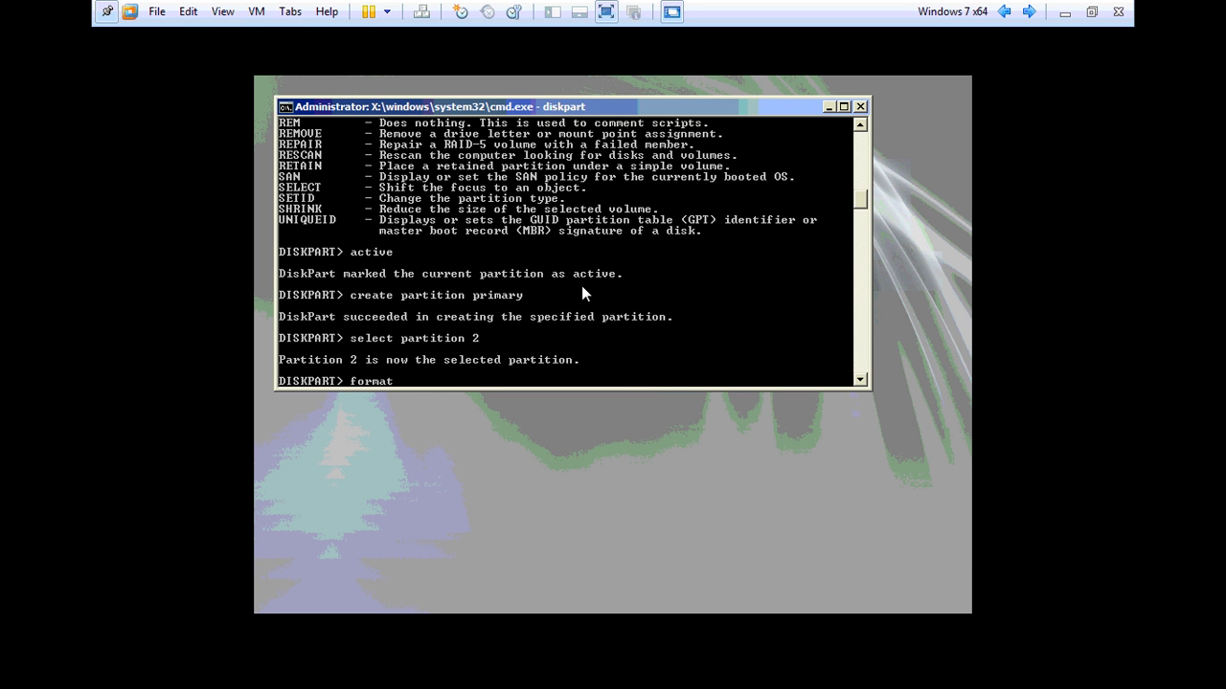
pyautogui.write(' fs=ntfs label="Windows')
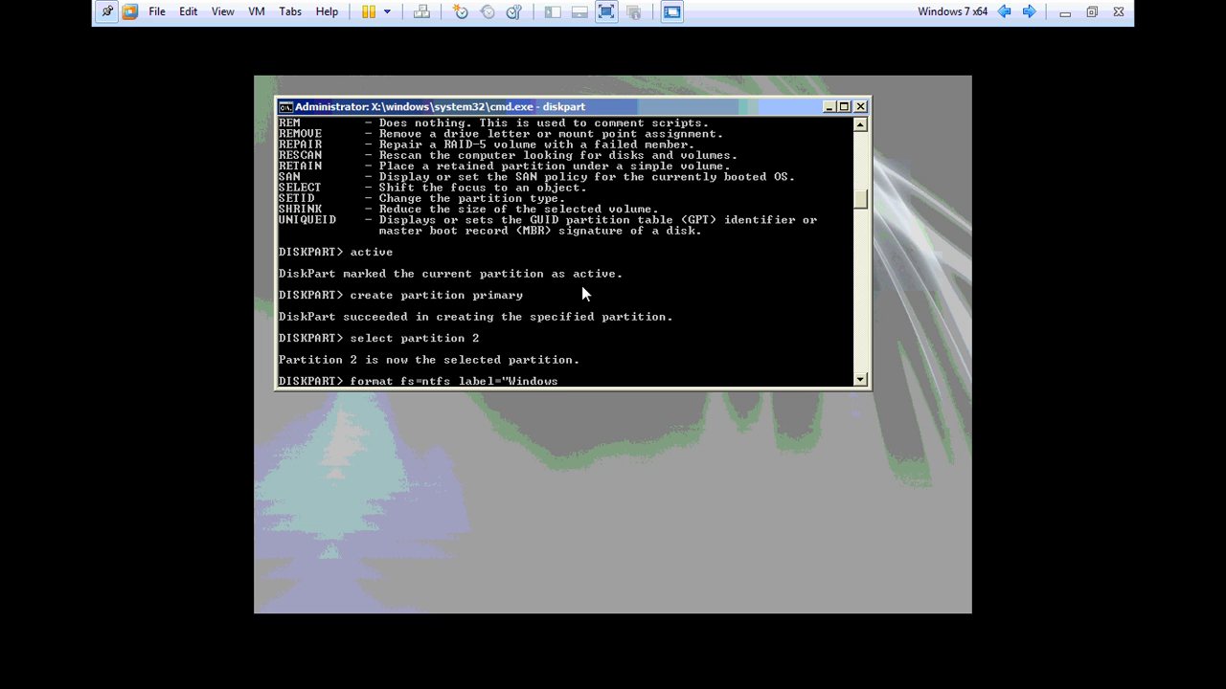
pyautogui.write('"')
pyautogui.press('Return')
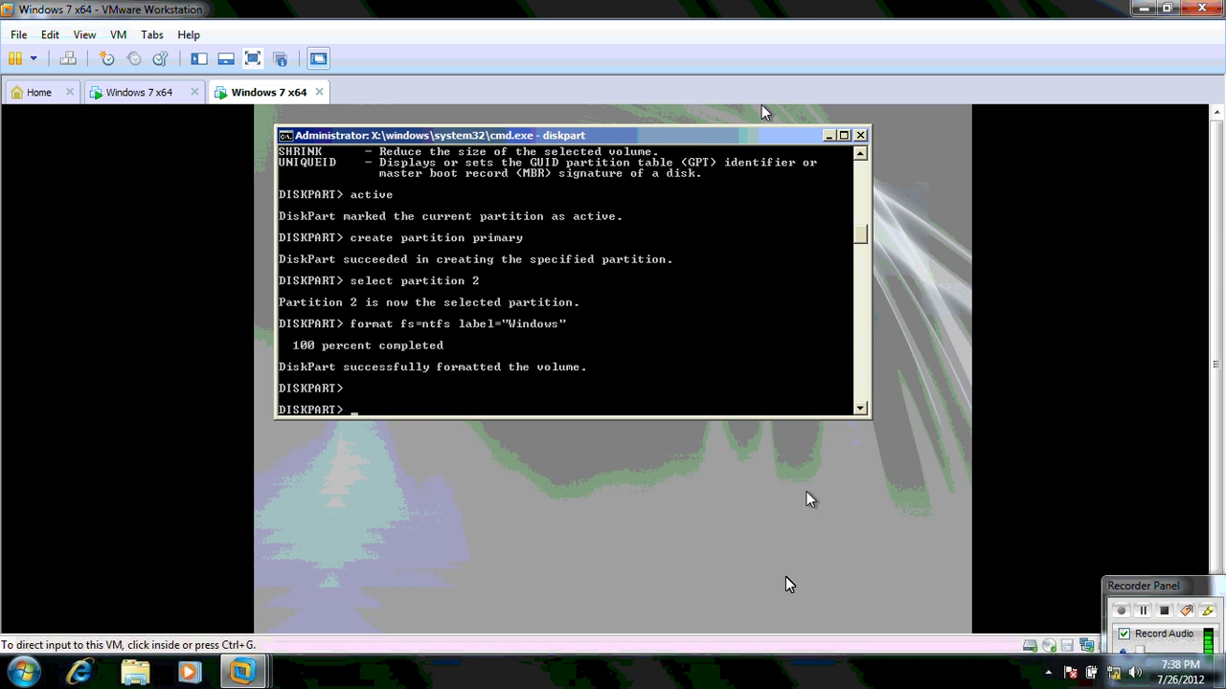
# - Try drive letter D for the formatted partition 2, and assign letter E instead
pyautogui.click(806, 491)
pyautogui.hotkey('ctrl', 'alt', 'Return')
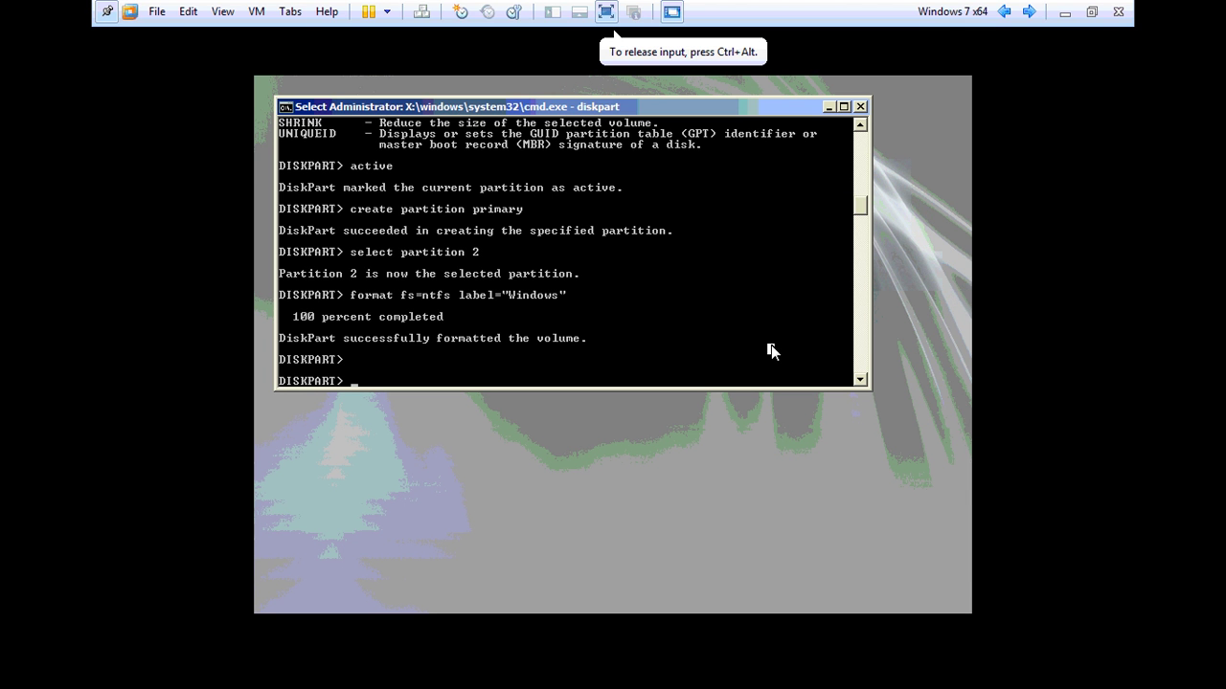
pyautogui.press('Escape')
pyautogui.write('assign ')
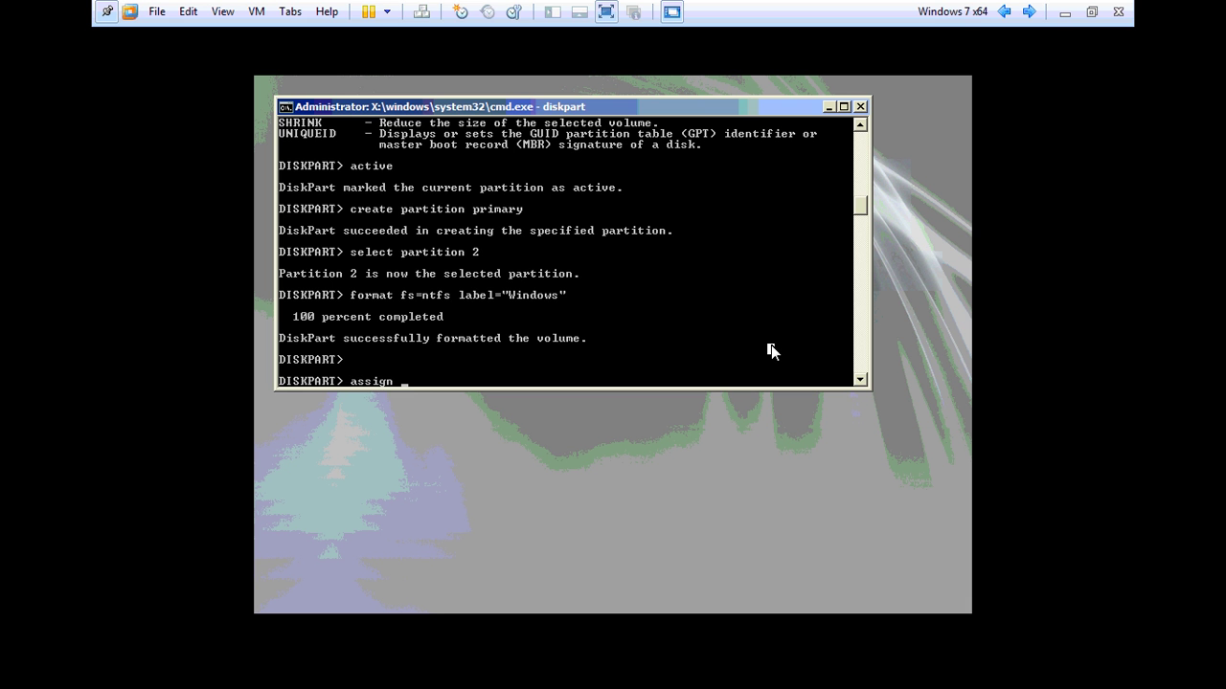
pyautogui.write('letter=D')
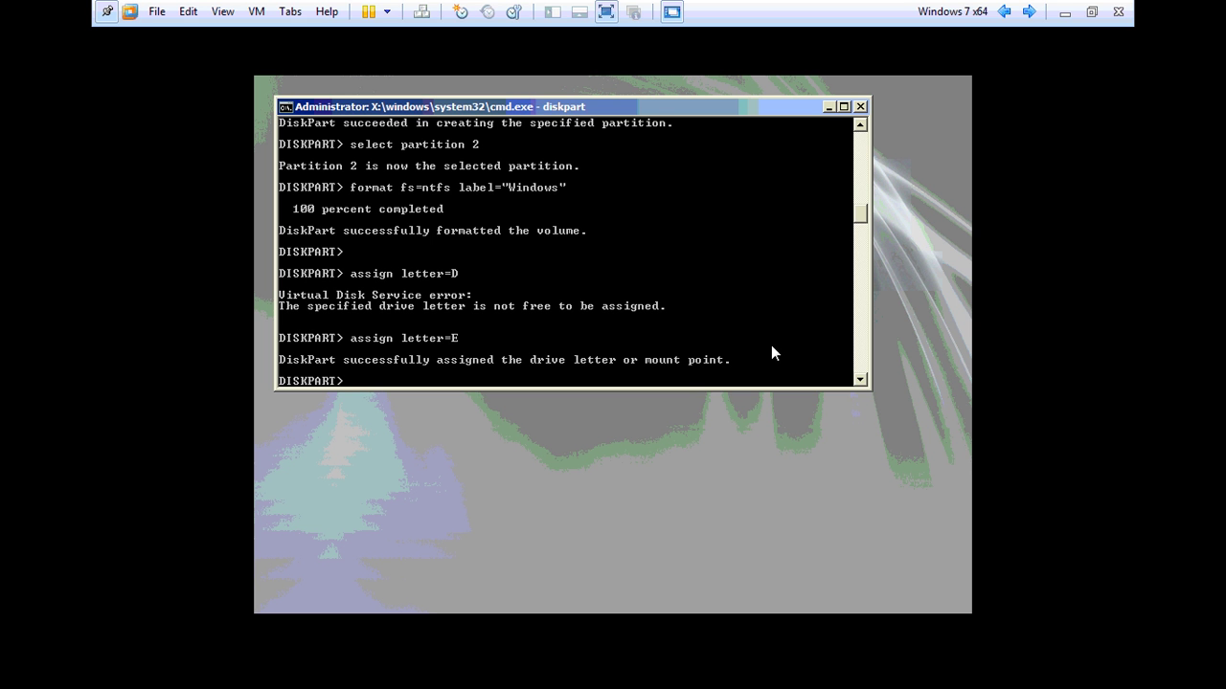
# - Mark partition 2 as active and exit diskpart
pyautogui.write('active')
pyautogui.press('Return')
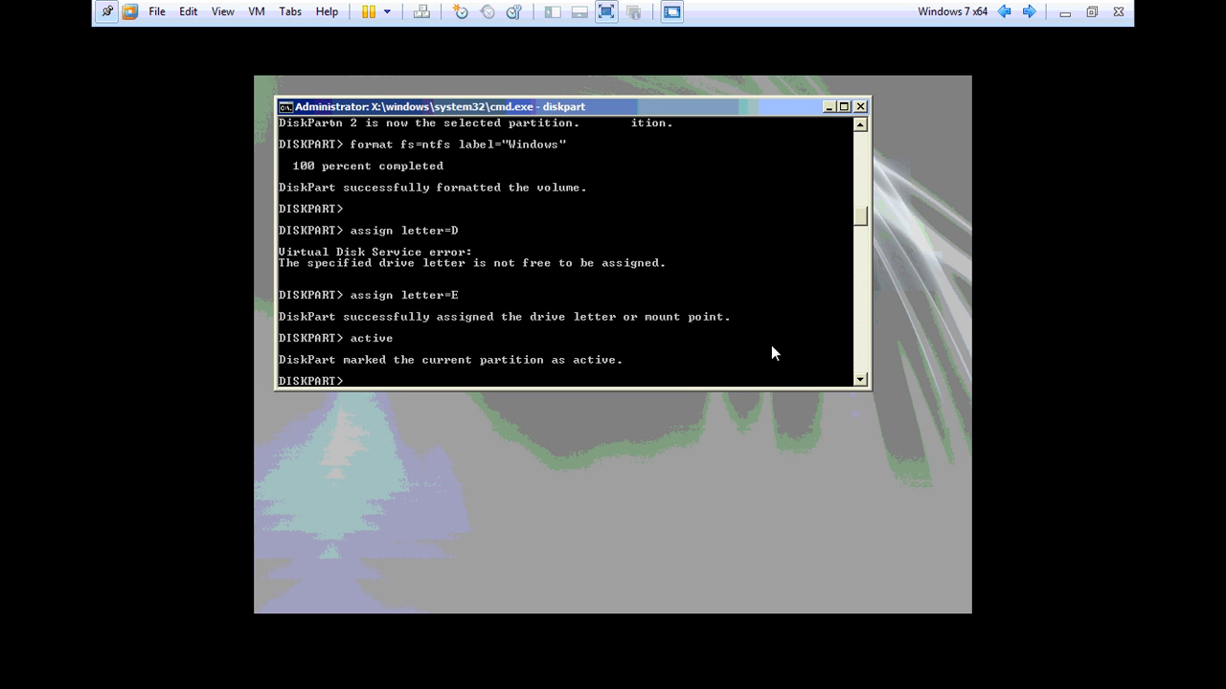
pyautogui.write('exit')
pyautogui.press('Return')
# - Use netsh to set a static IP address of 10.0.0.3 with subnet mask 255.0.0.0 on the local interface
pyautogui.write('n')
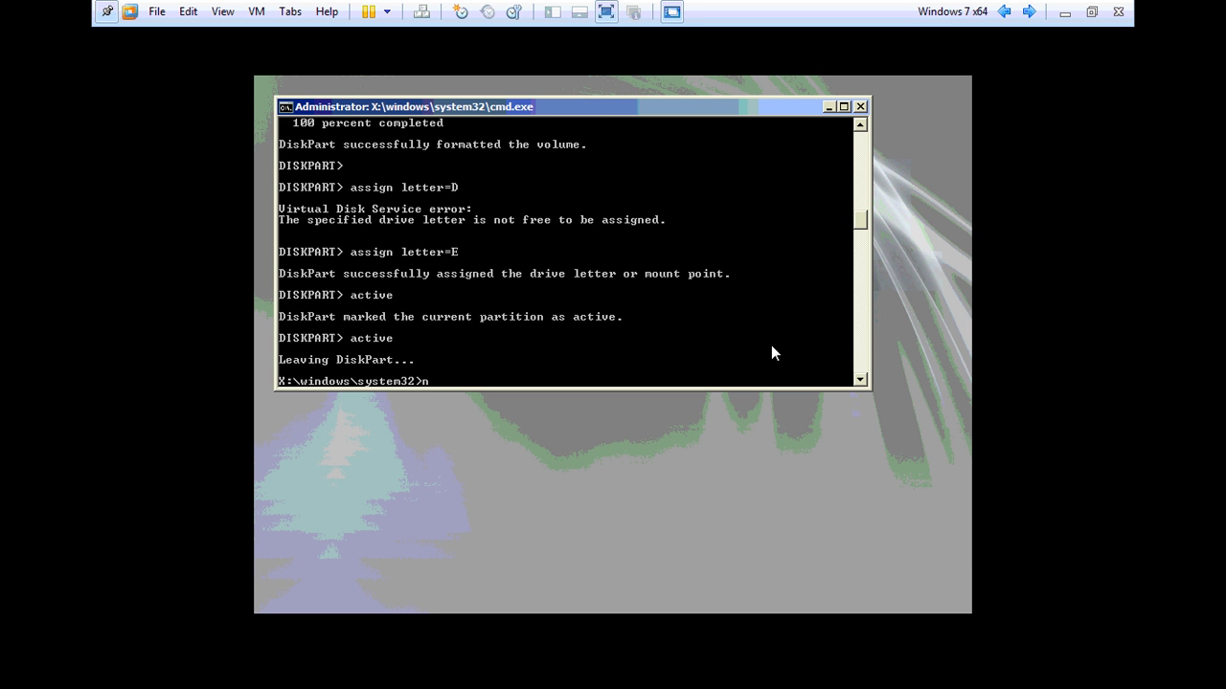
pyautogui.write('etsh interface')
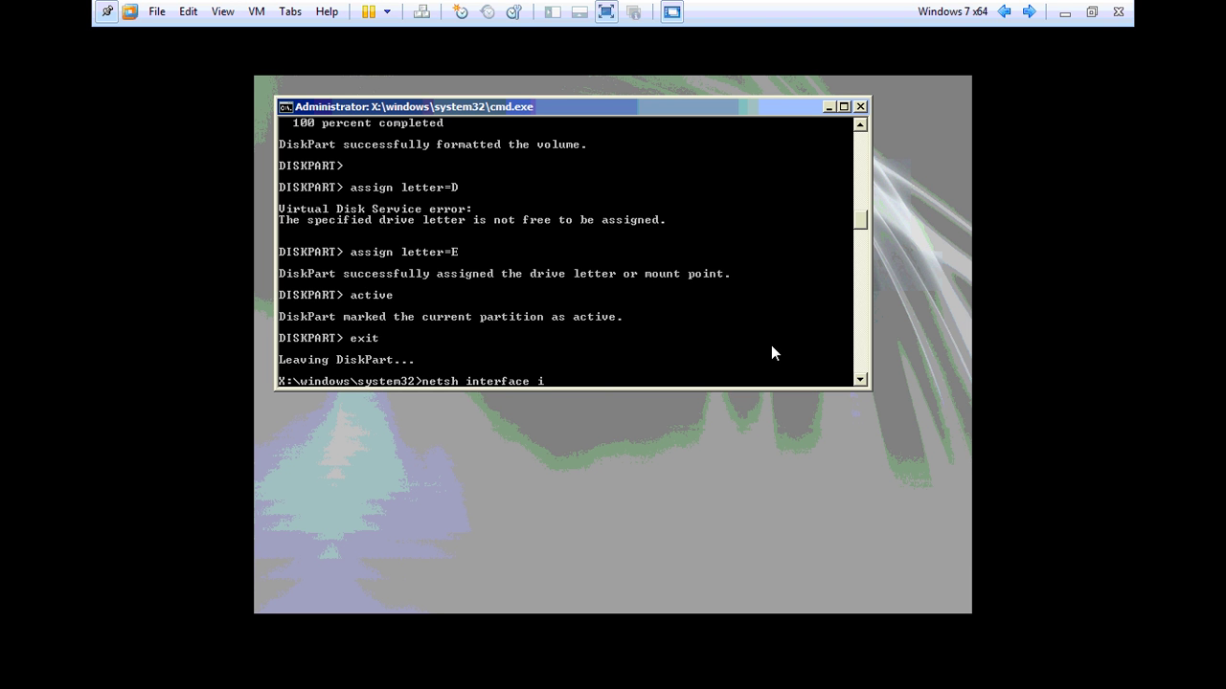
pyautogui.write('ip set address local stati')
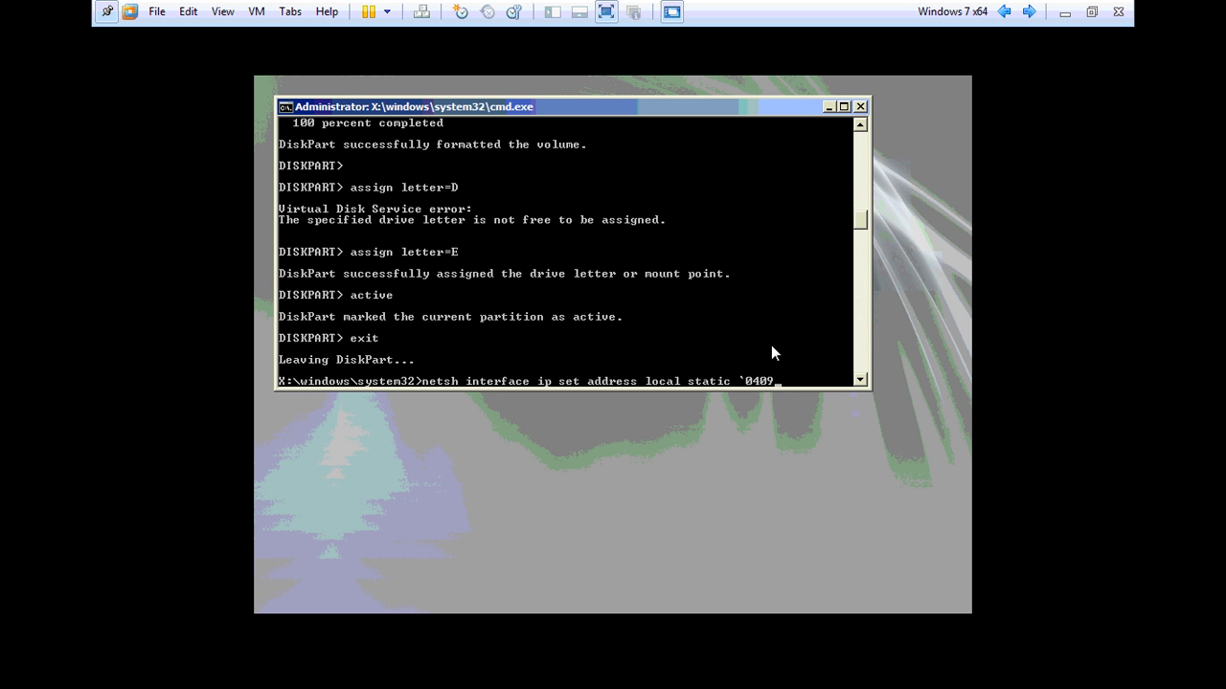
pyautogui.press('BackSpace')
pyautogui.press('BackSpace')
pyautogui.press('BackSpace')
pyautogui.press('BackSpace')
pyautogui.press('BackSpace')
pyautogui.write('10.0.0.3 255.0.0.0')
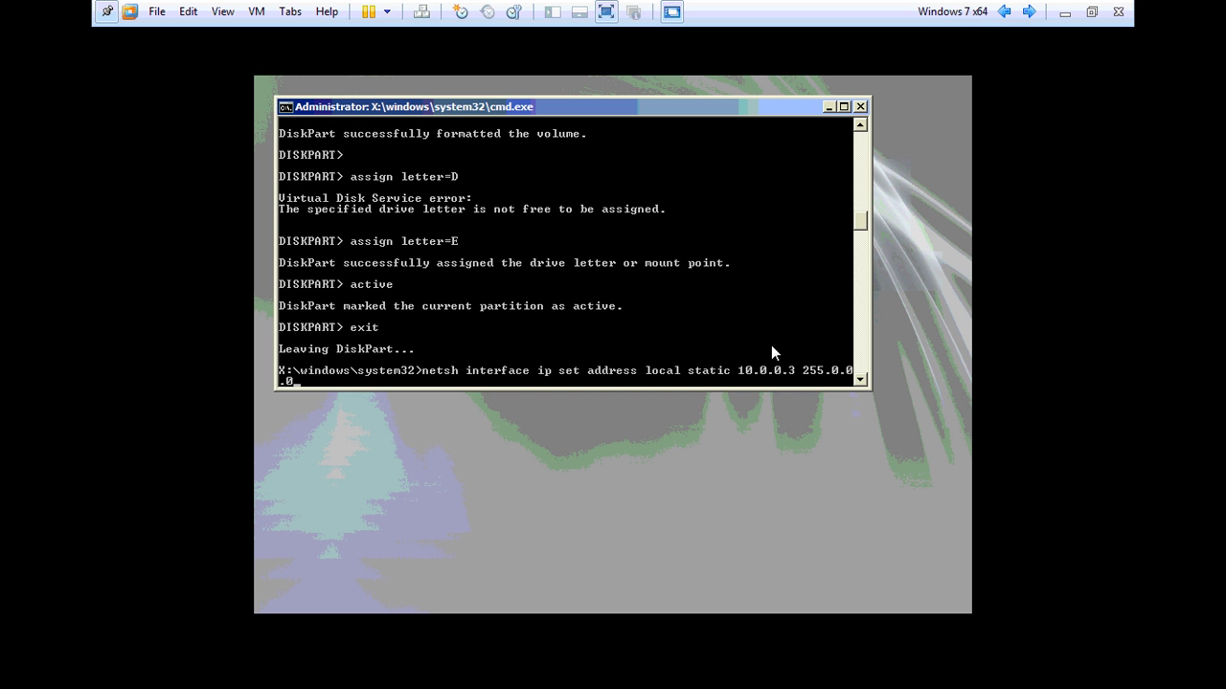
pyautogui.press('Return')
# - Check the IP configuration with ipconfig and test the connection to 10.0.0.2 with ping
pyautogui.write('ipconfig')
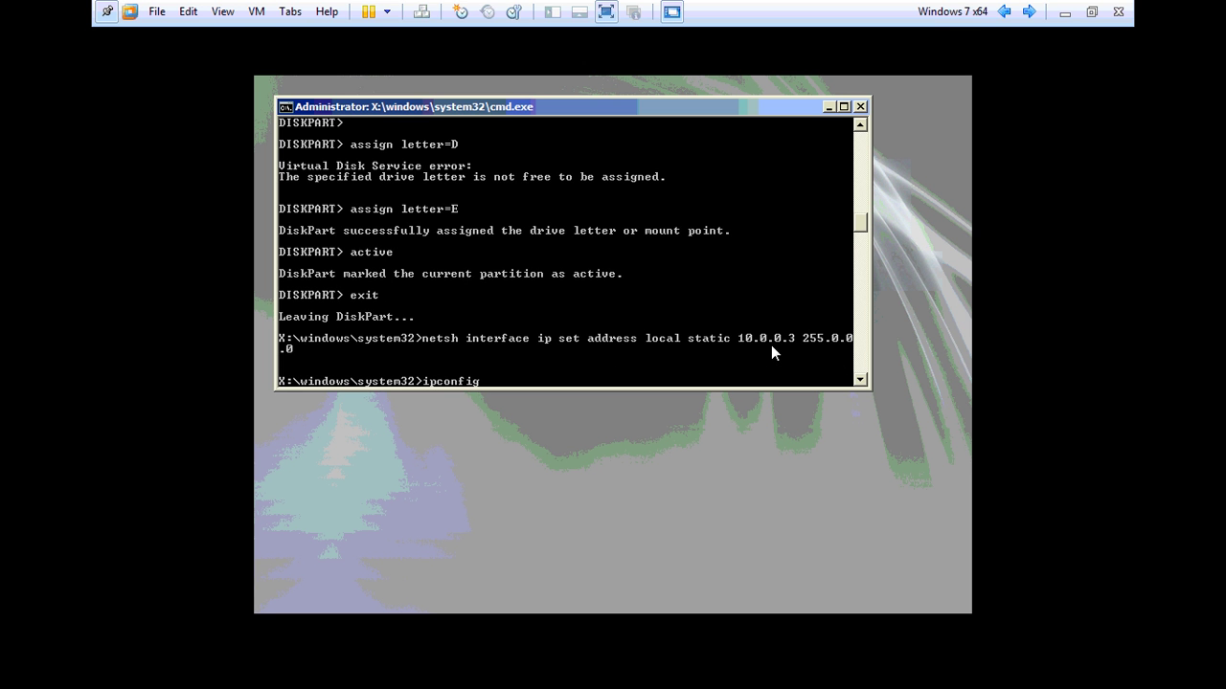
pyautogui.press('Return')
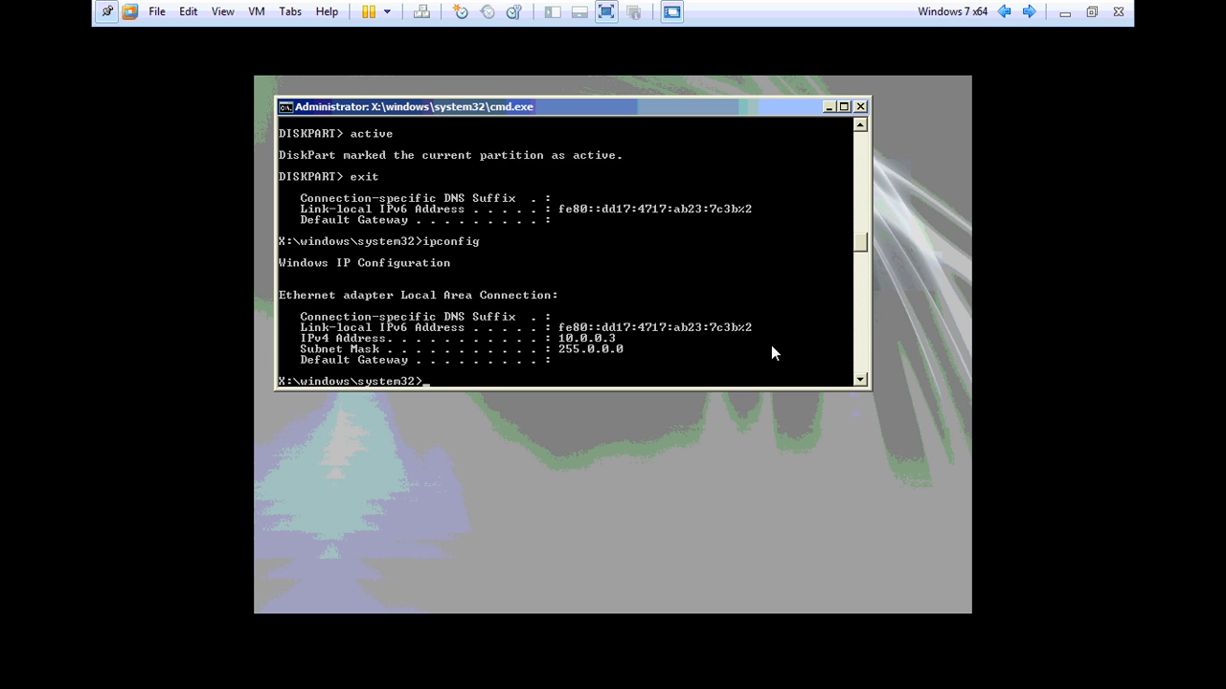
pyautogui.write('pi')
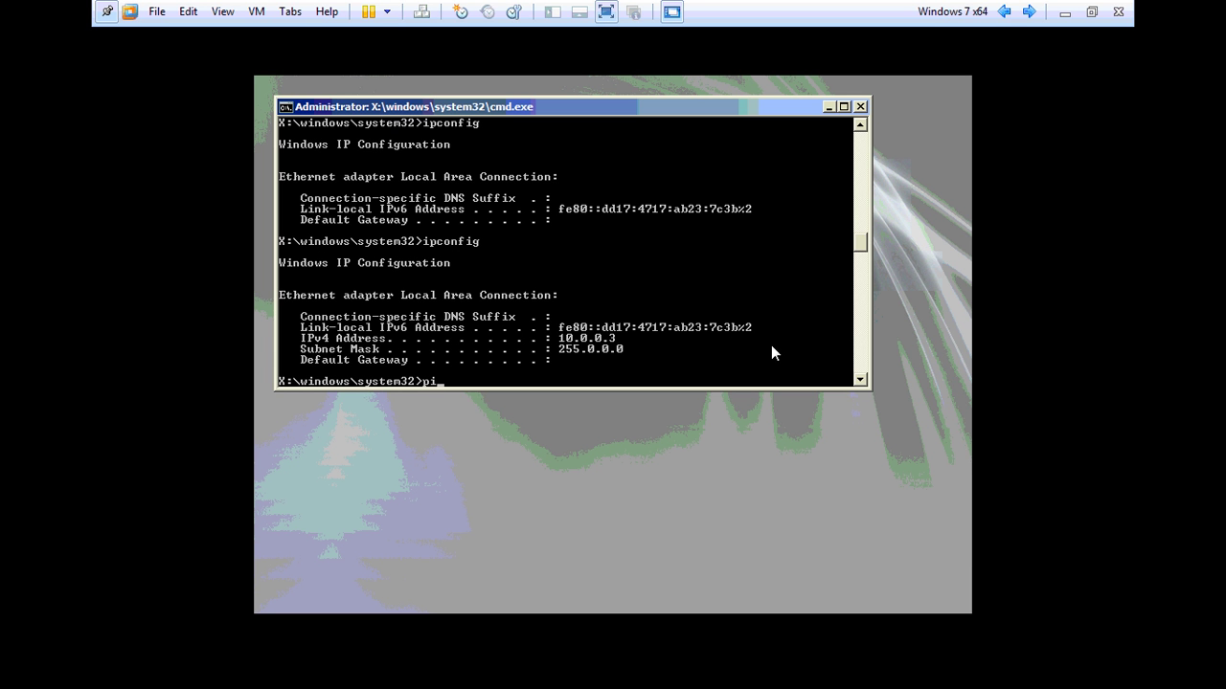
pyautogui.write('ng 10.0.0.2')
pyautogui.press('Return')
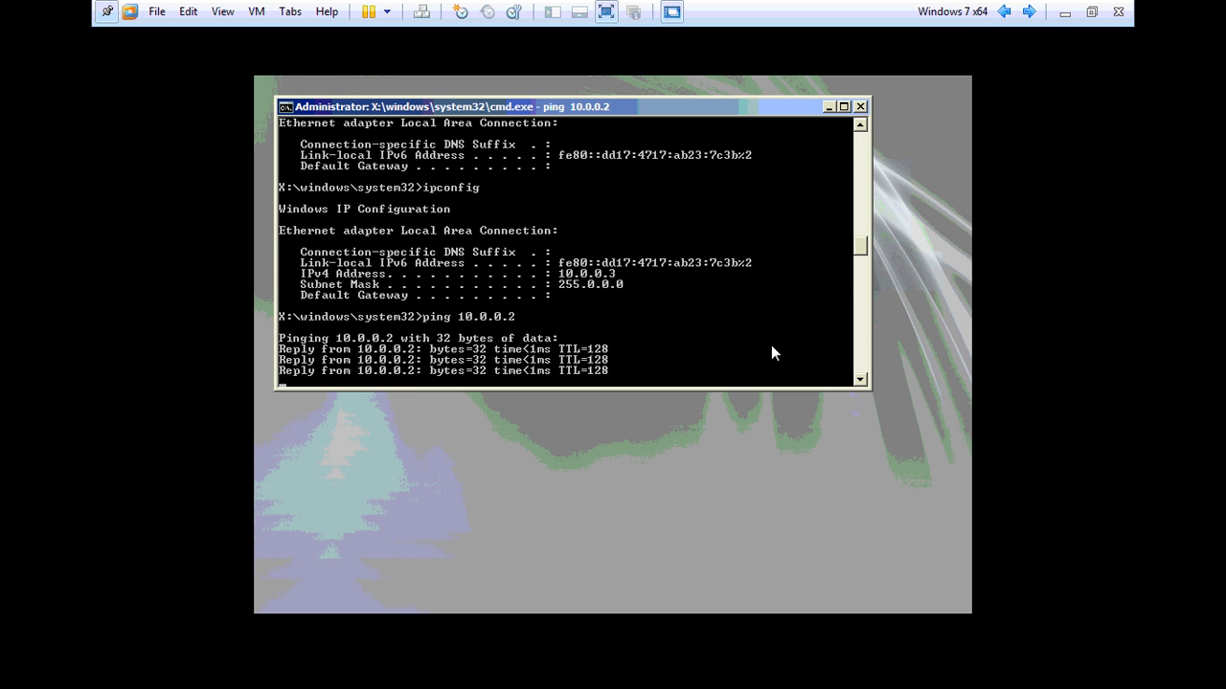
# - Try to connect T: to \\10.0.0.2\win7 with the net user command
pyautogui.write('net user I: \\\\10.0.0.2\\win7')
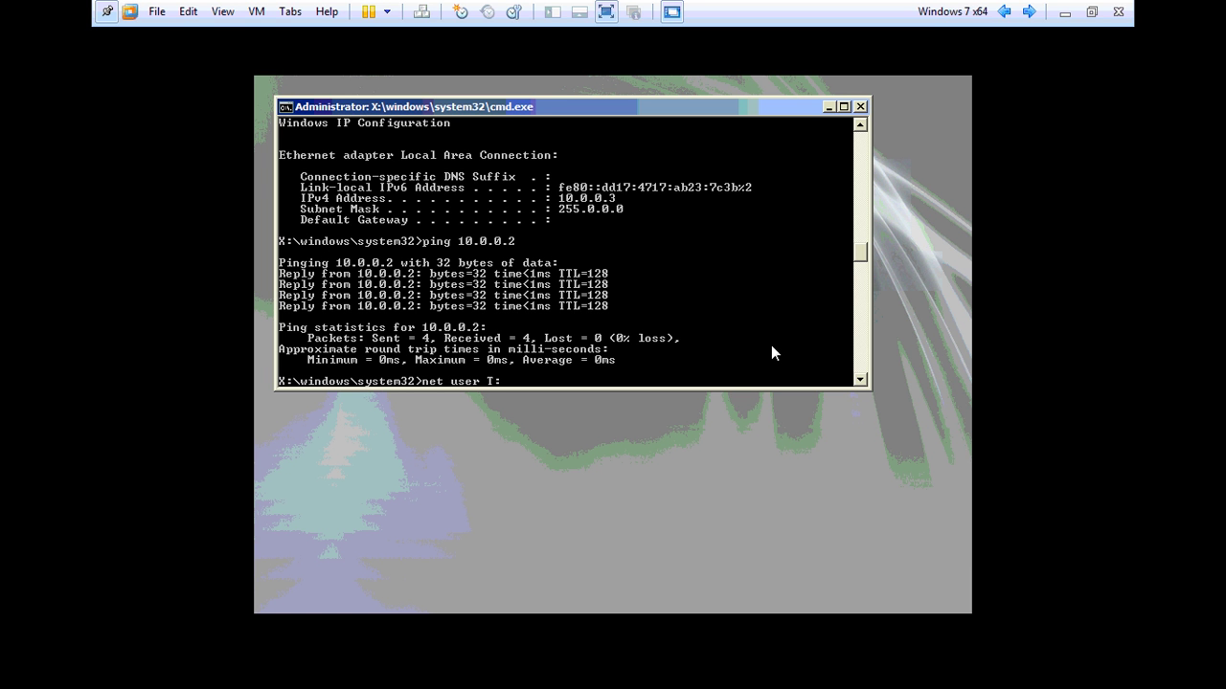
pyautogui.write('er I: \\\\10.0.0.2\\win7')
pyautogui.press('Return')
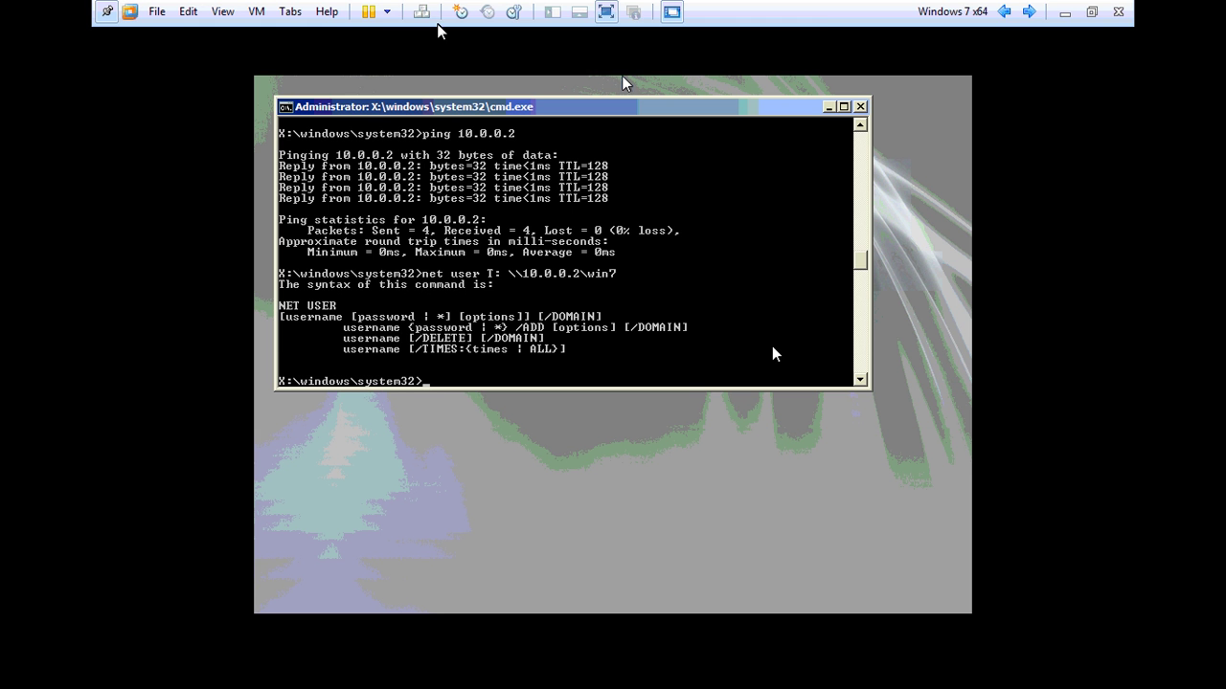
# - Switch to the other virtual machine, inspect the win7 folder on New Volume (D:), and return to the Windows PE machine
pyautogui.click(1030, 13)
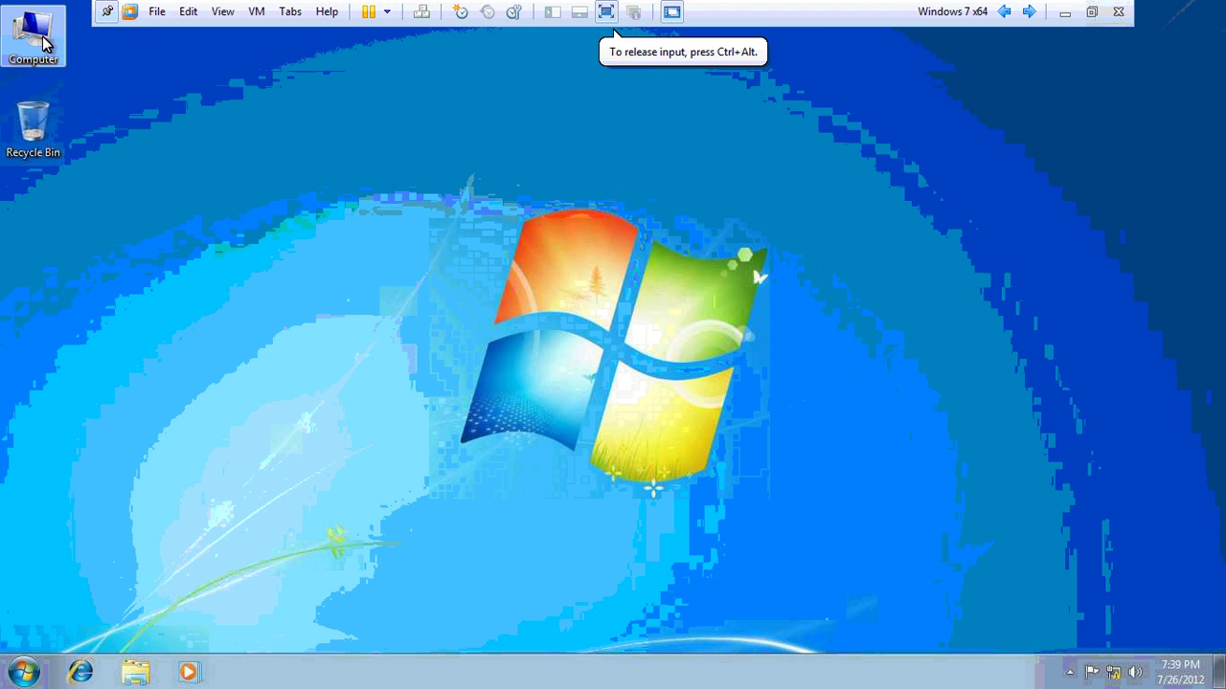
pyautogui.doubleClick(43, 40)
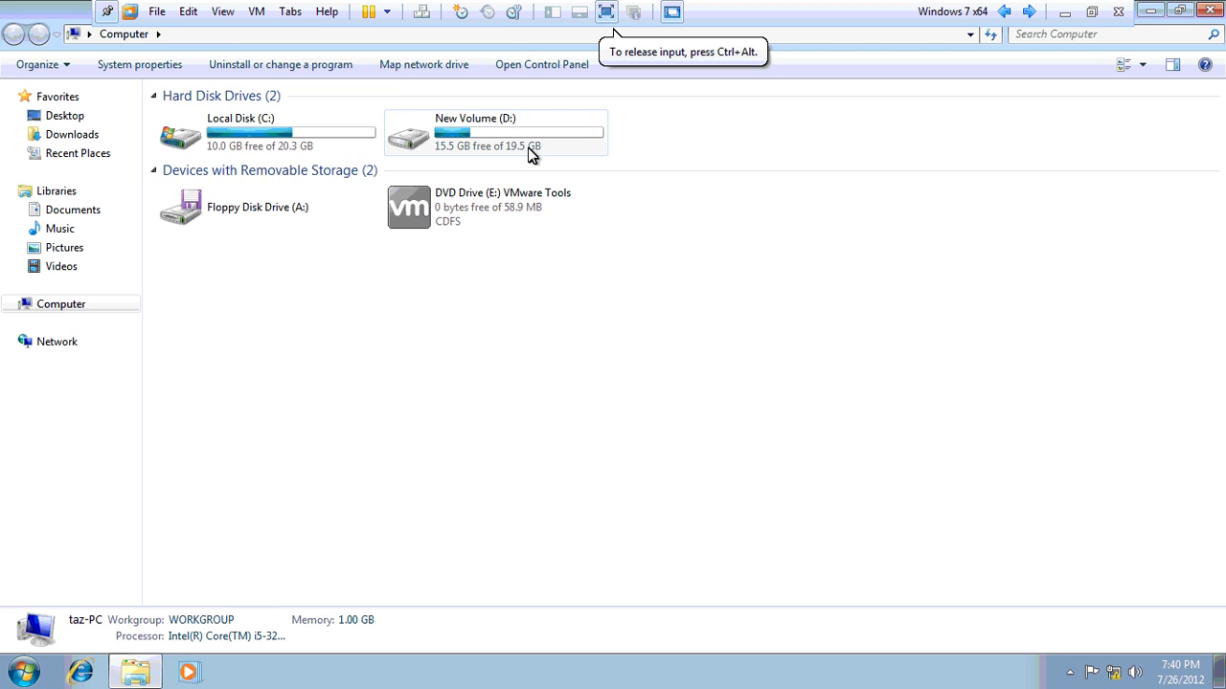
pyautogui.doubleClick(439, 119)
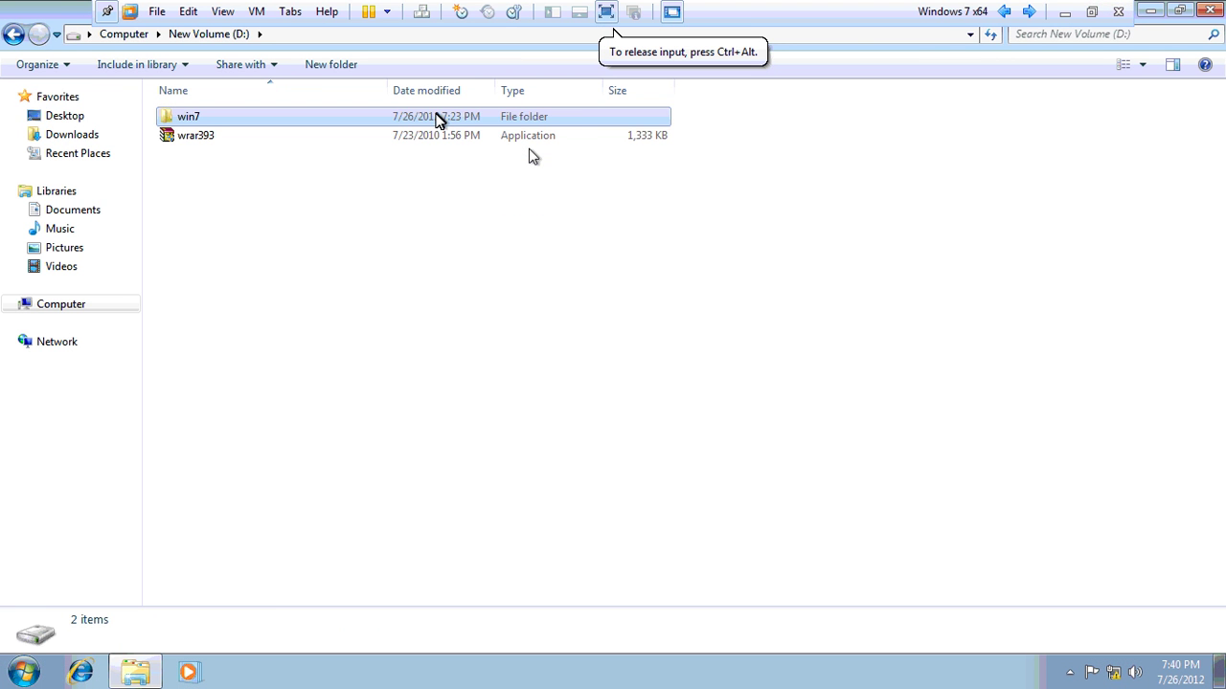
pyautogui.doubleClick(582, 116)
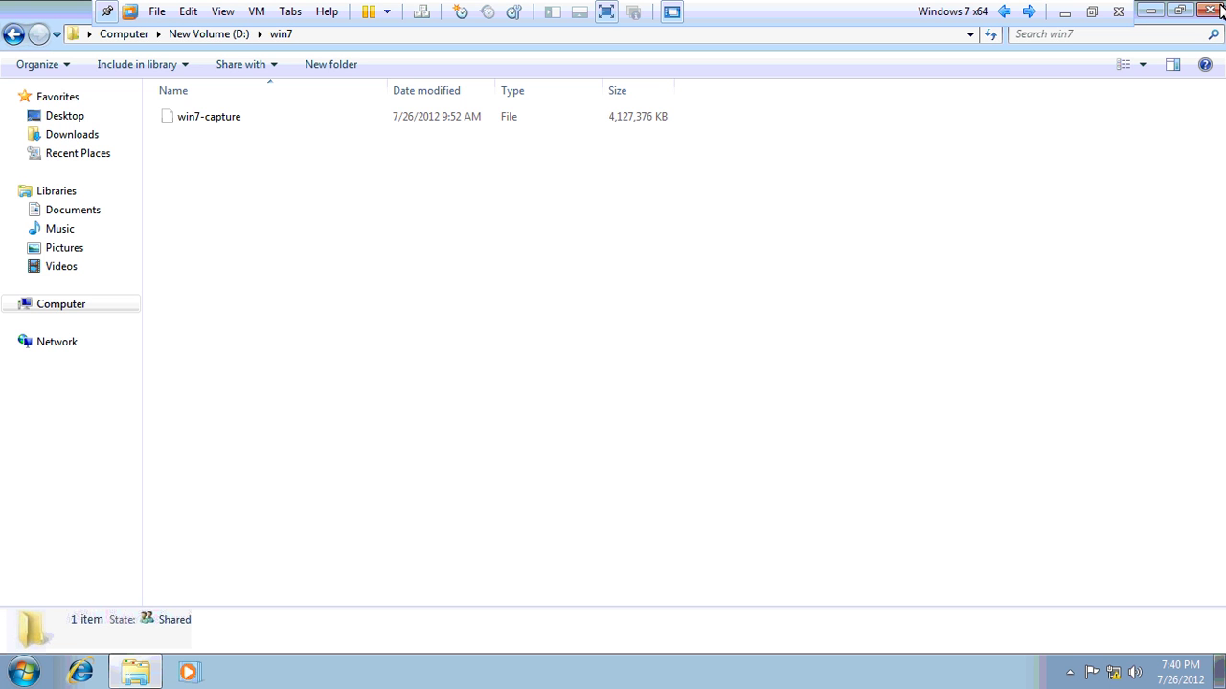
pyautogui.press('super+d')
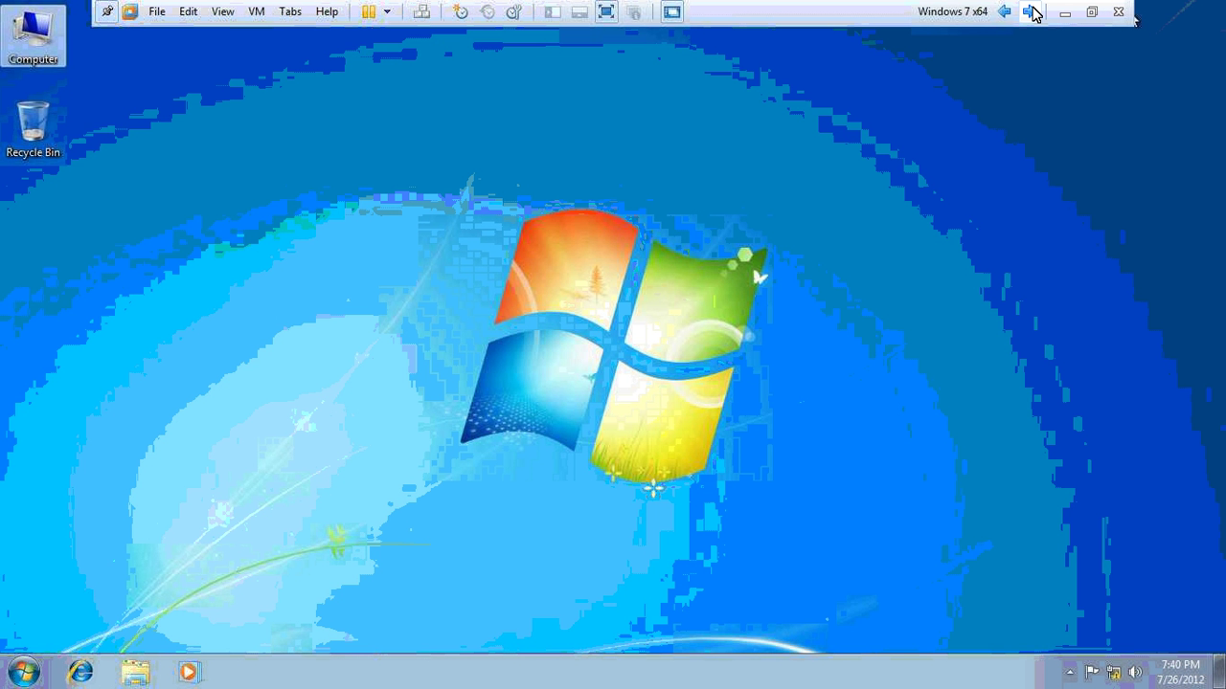
pyautogui.click(1032, 12)
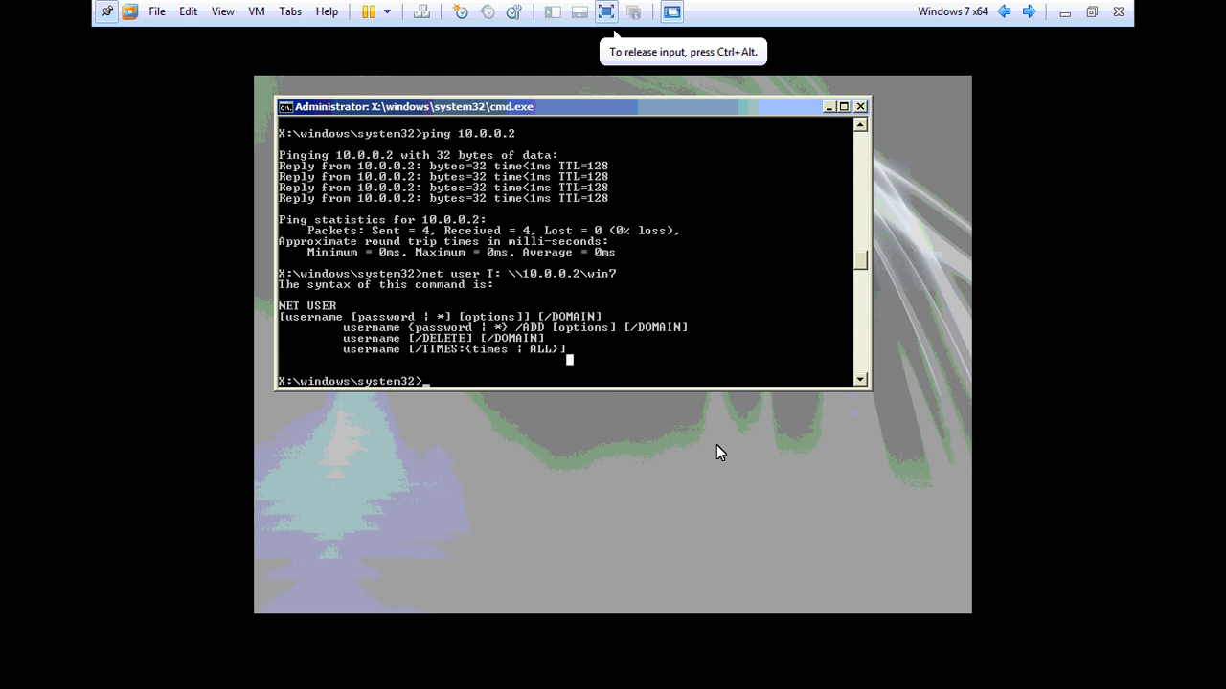
# - Map T: to \\10.0.0.2\win7 with net use and enter 10.0.0.2\administrator as the user name
pyautogui.press('Up')
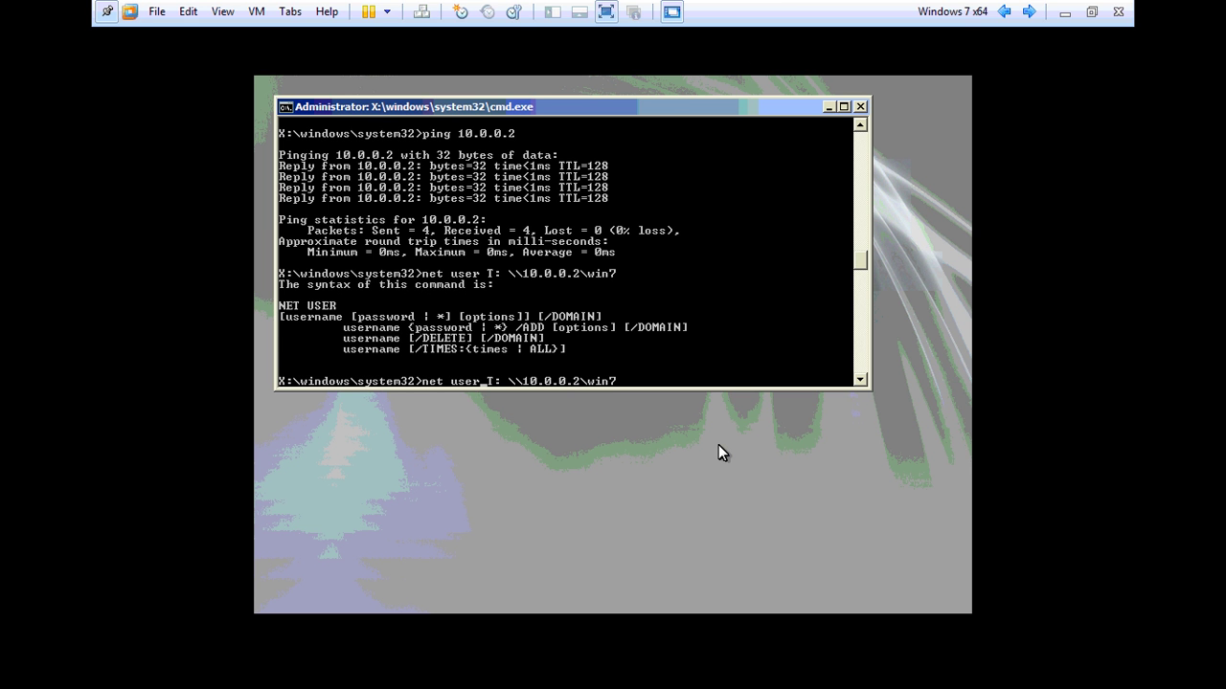
pyautogui.press('BackSpace')
pyautogui.press('Return')
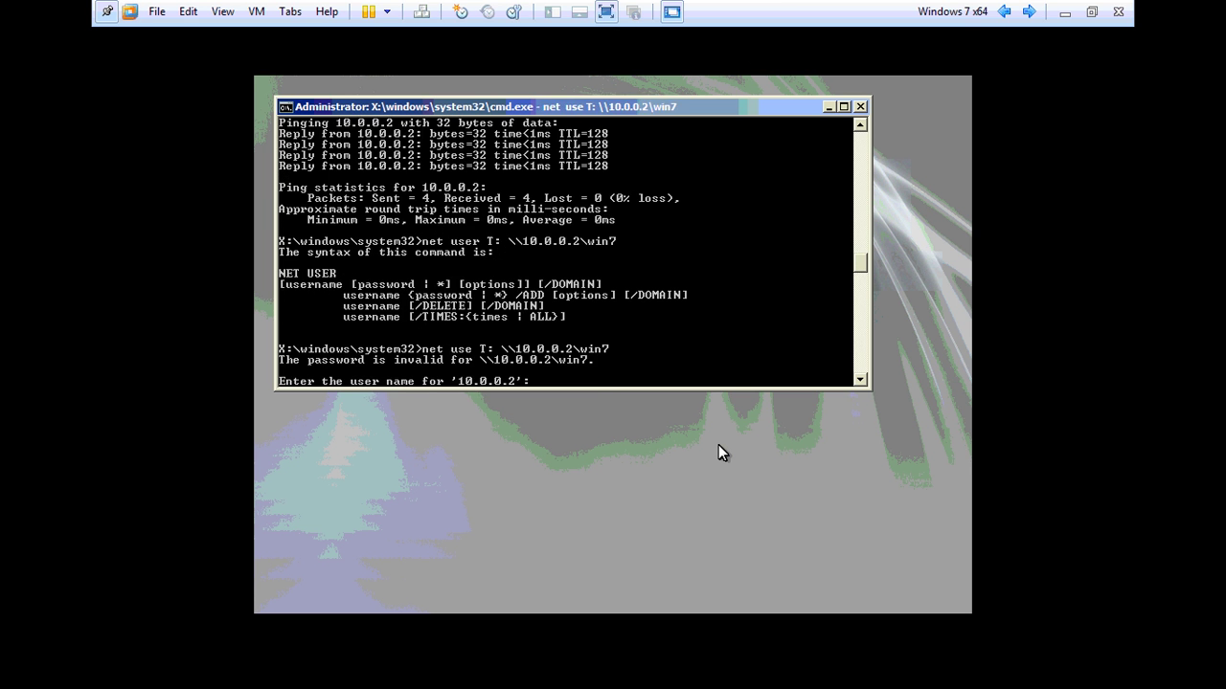
pyautogui.write('10.0.0.2\\admini')
pyautogui.write('strator')
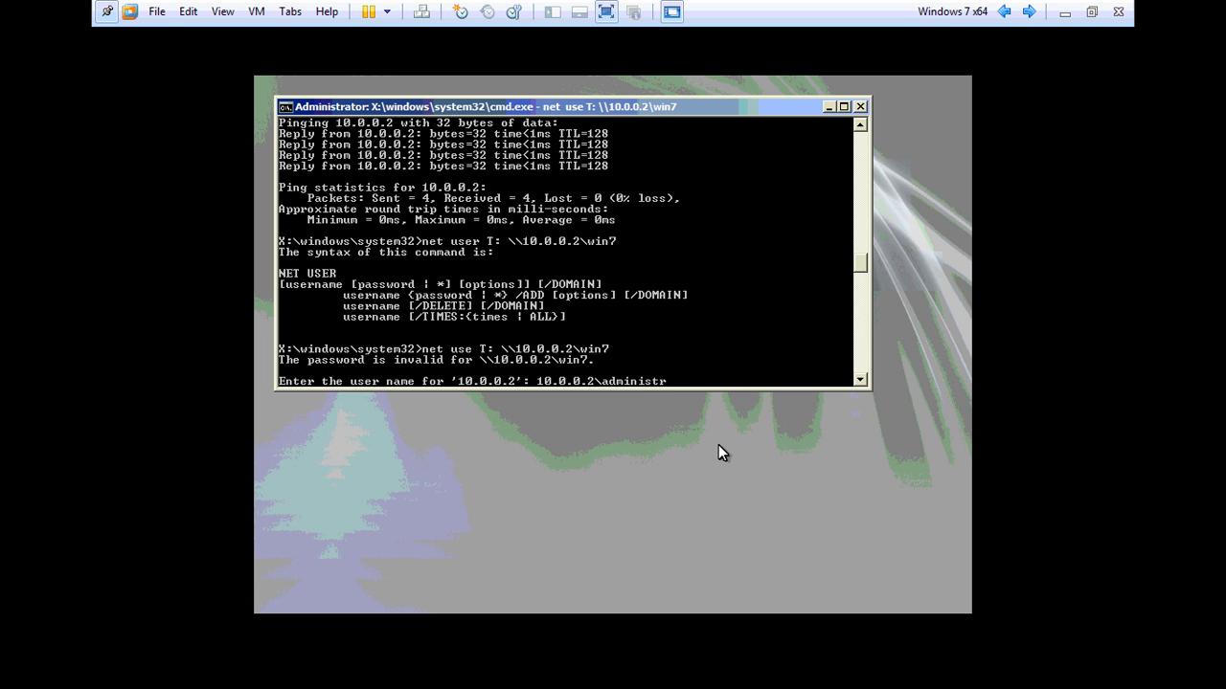
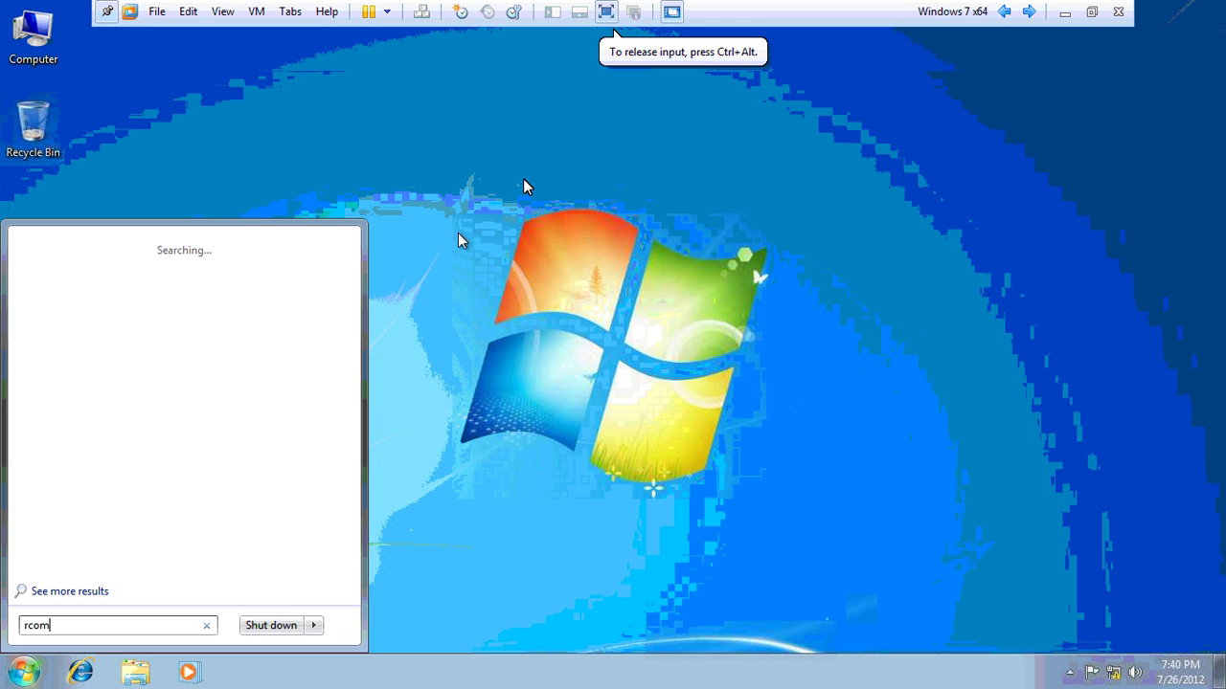
# - Open Computer Management with compmgmt.msc and display the local user accounts
pyautogui.write('mgmt.msc')
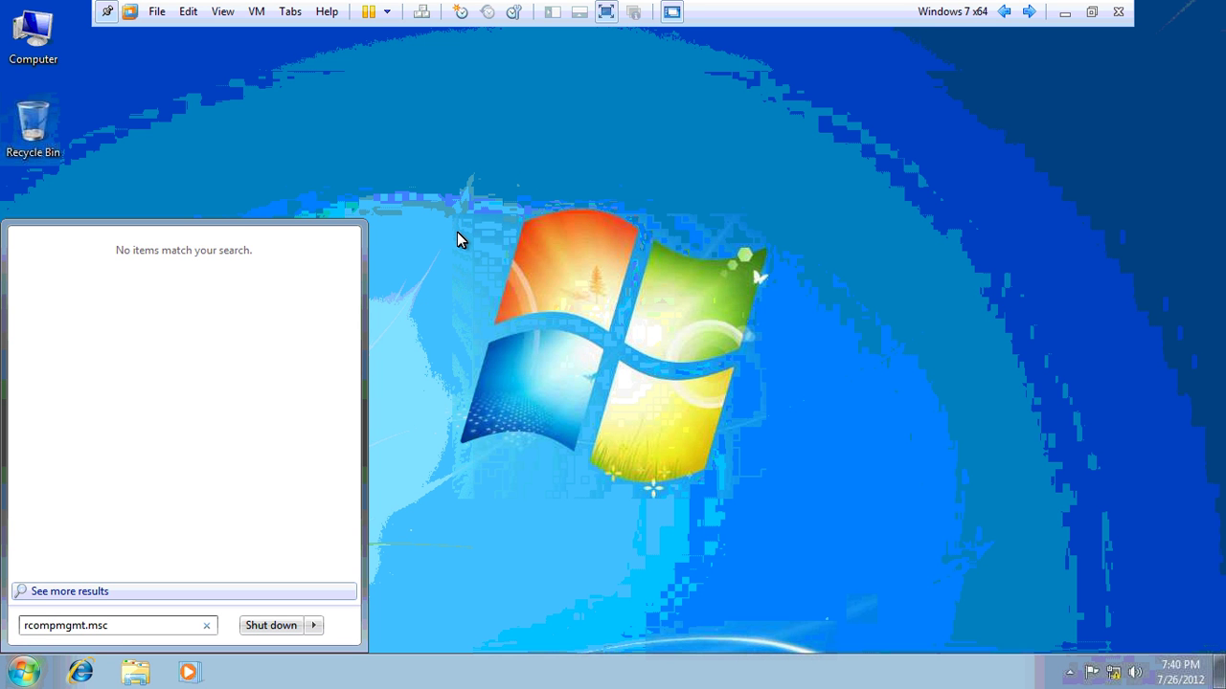
pyautogui.press('Home')
pyautogui.press('Delete')
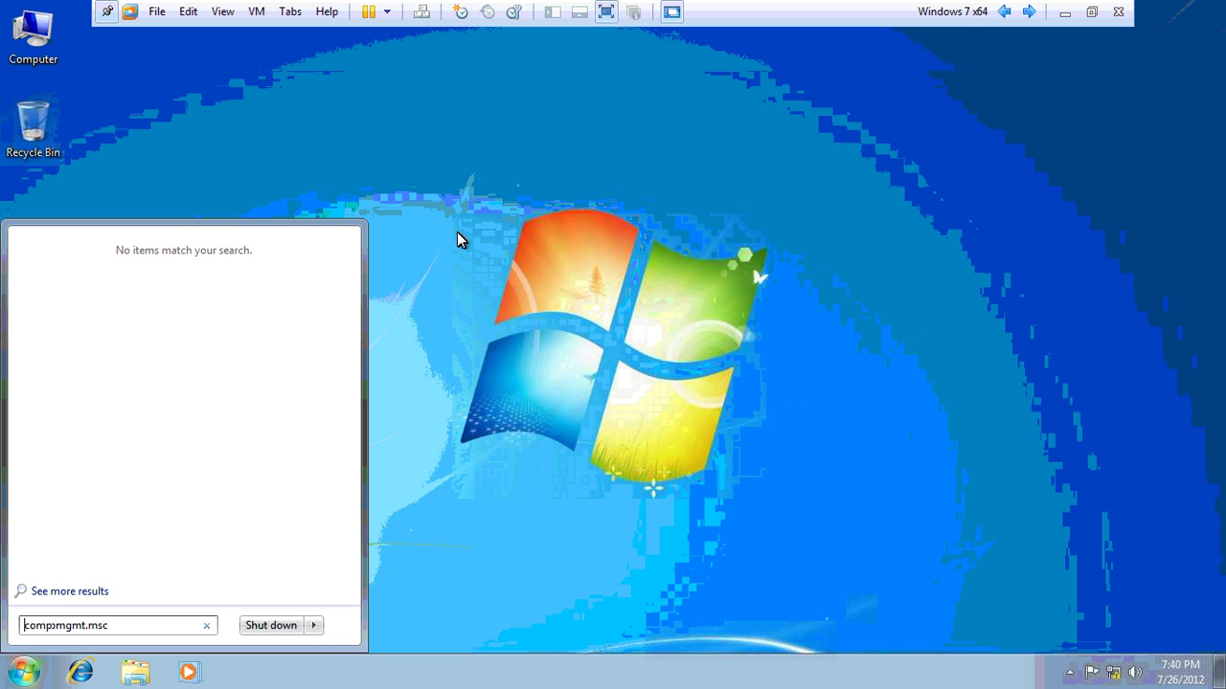
pyautogui.press('Return')
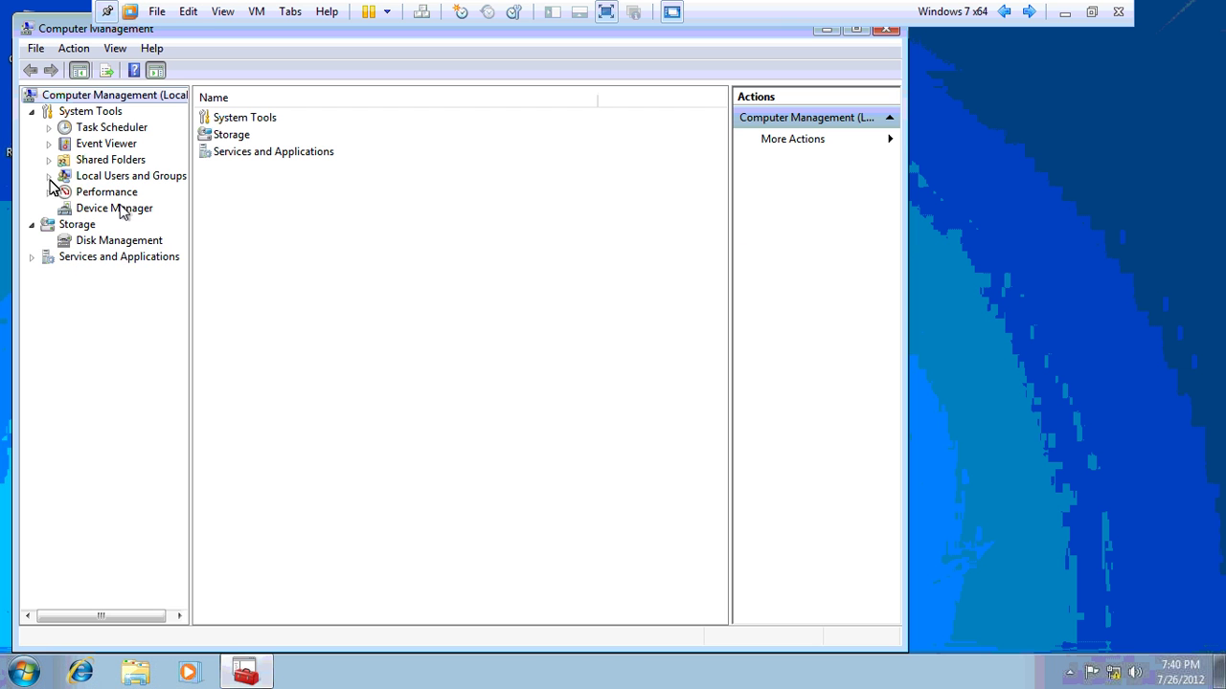
pyautogui.click(49, 176)
pyautogui.click(104, 192)
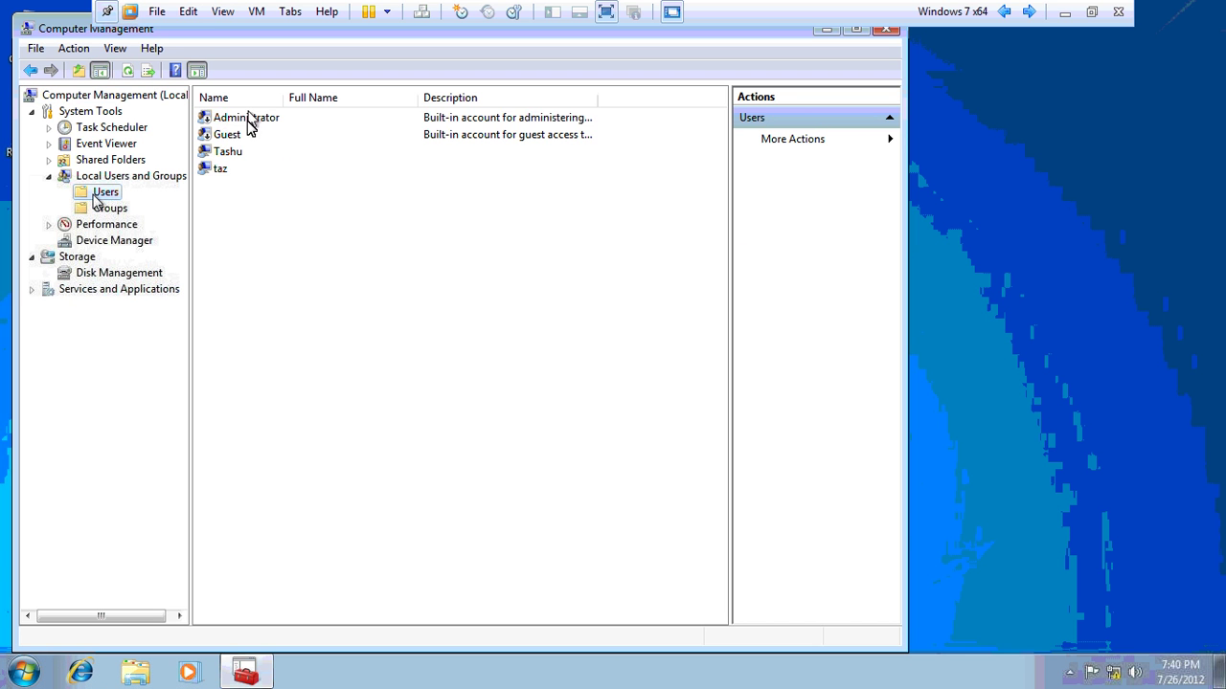
# - Enable the built-in Administrator account by clearing its "Account is disabled" option
pyautogui.click(247, 119)
pyautogui.rightClick(248, 115)
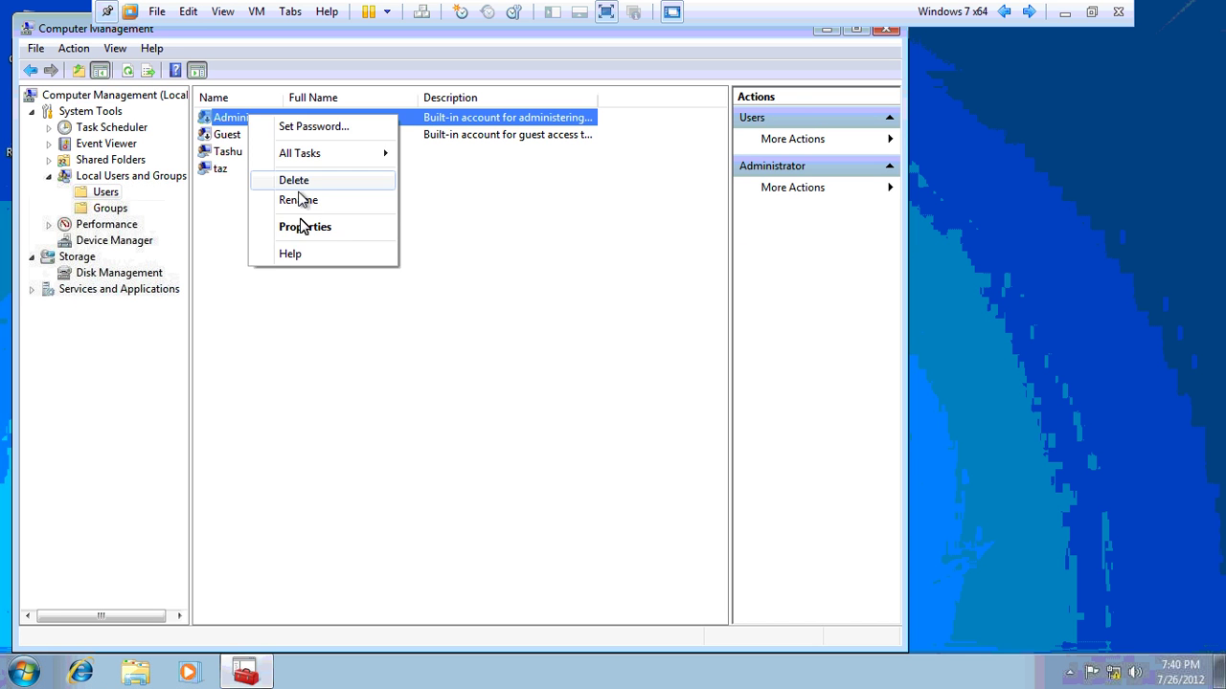
pyautogui.click(303, 227)
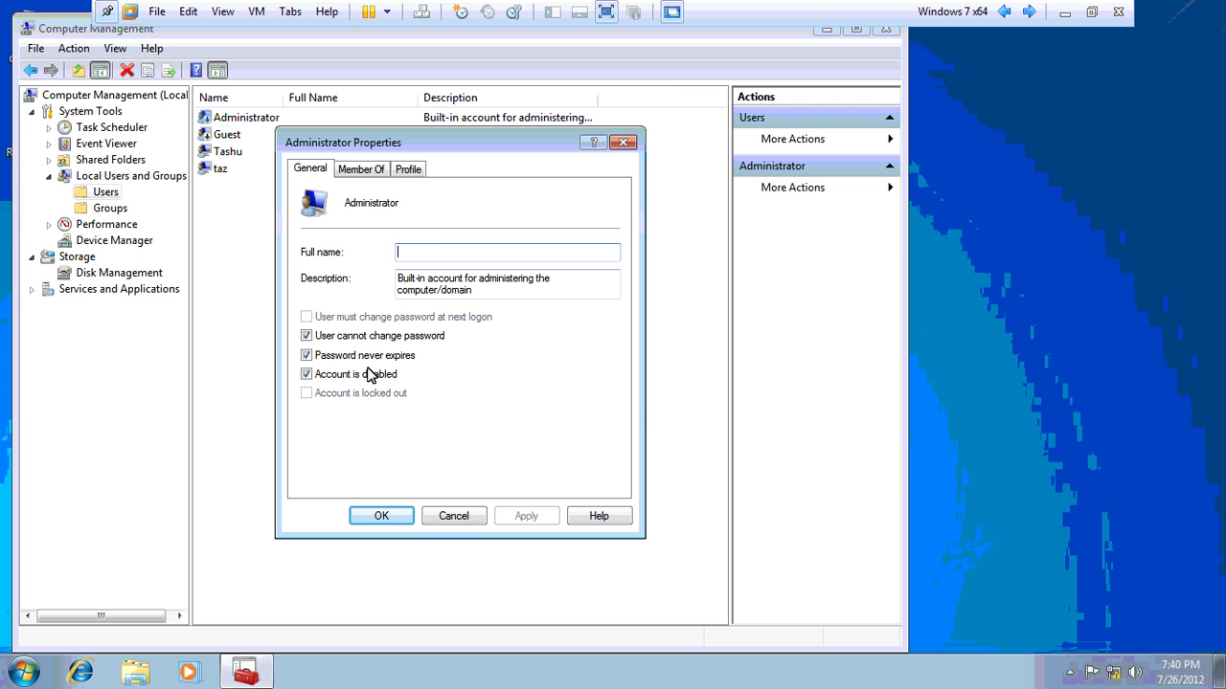
pyautogui.click(371, 375)
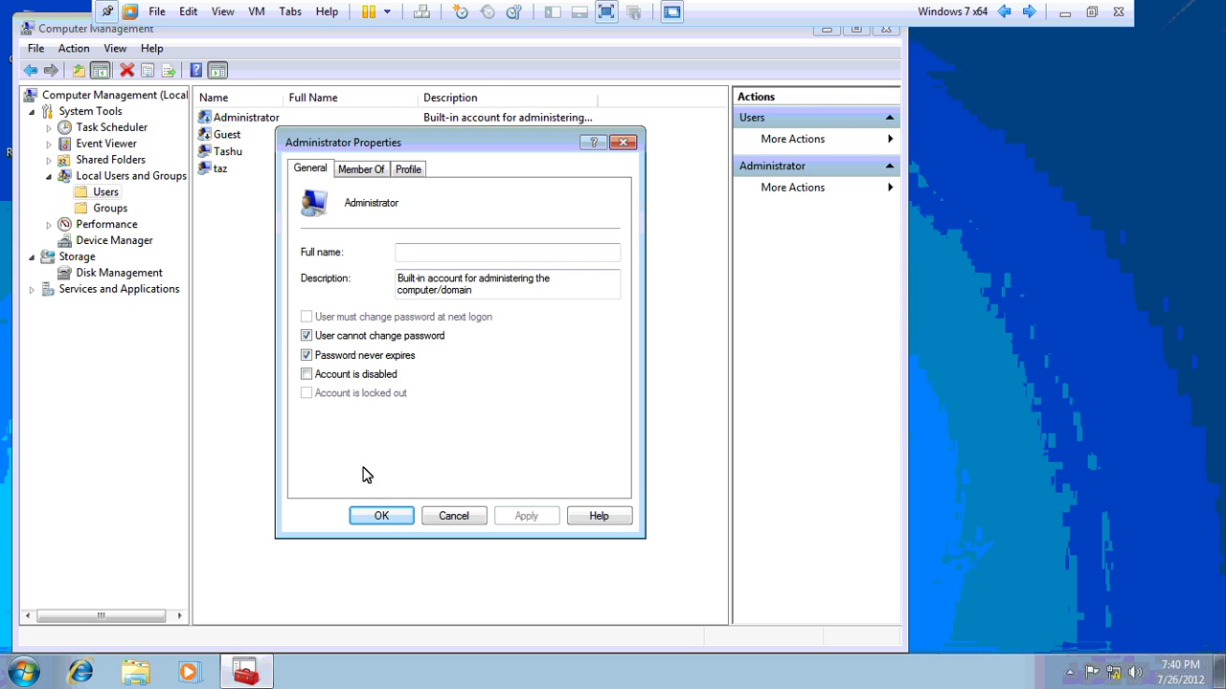
pyautogui.click(381, 517)
# - Reopen the Administrator account's properties to check its account options, and close them
pyautogui.rightClick(327, 116)
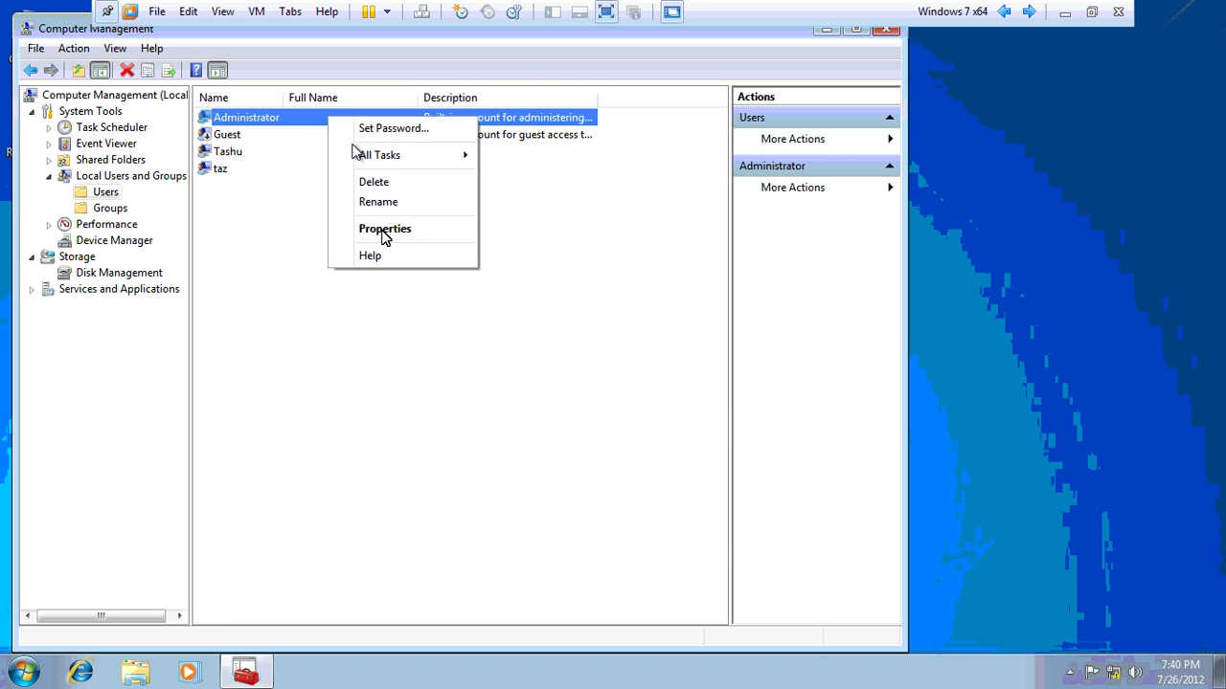
pyautogui.click(384, 230)
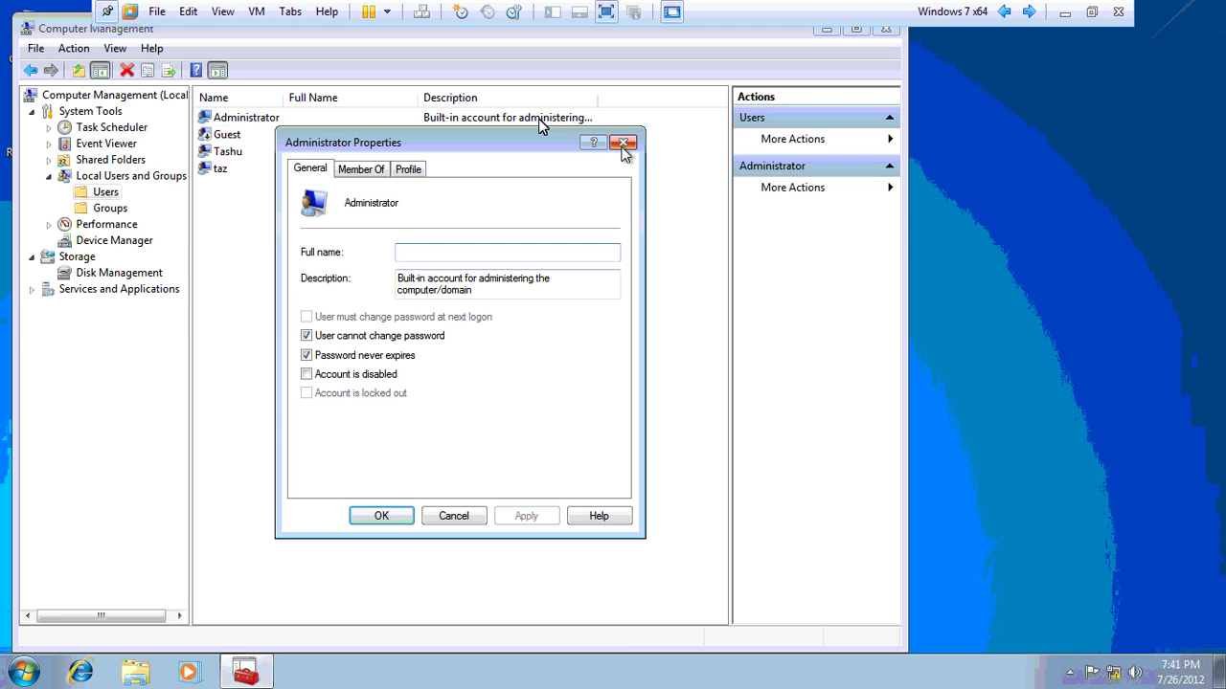
pyautogui.click(624, 143)
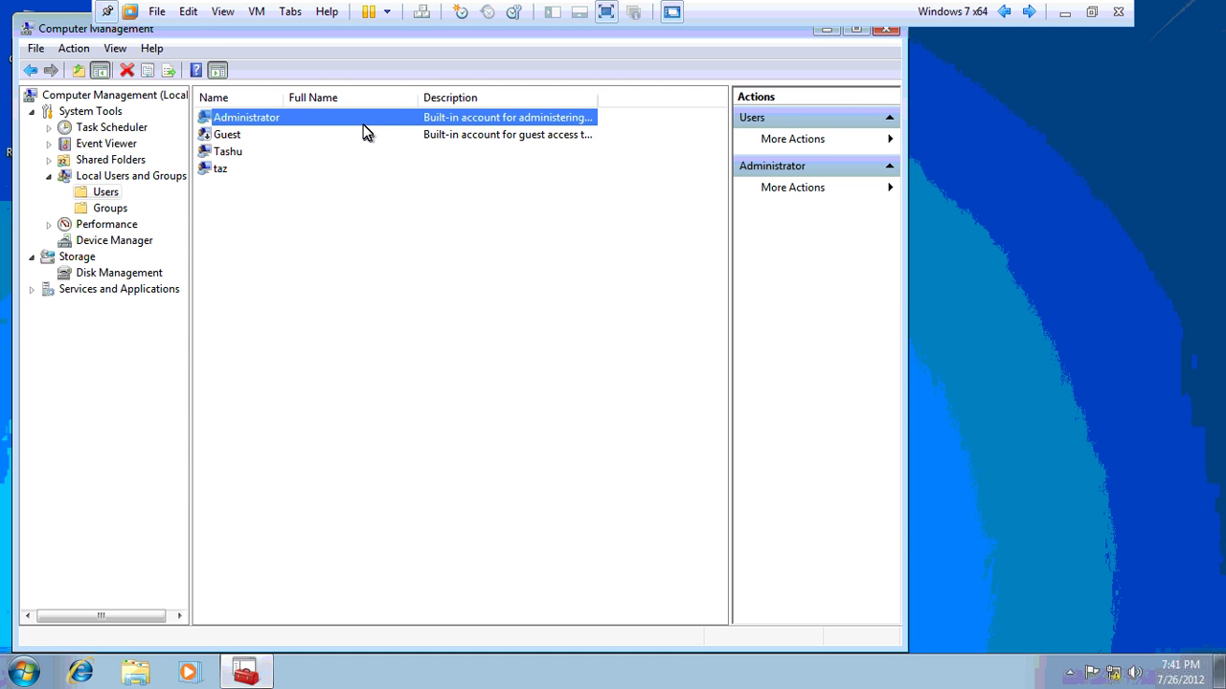
# - Set and confirm a new password for the built-in Administrator account
pyautogui.rightClick(389, 123)
pyautogui.click(396, 137)
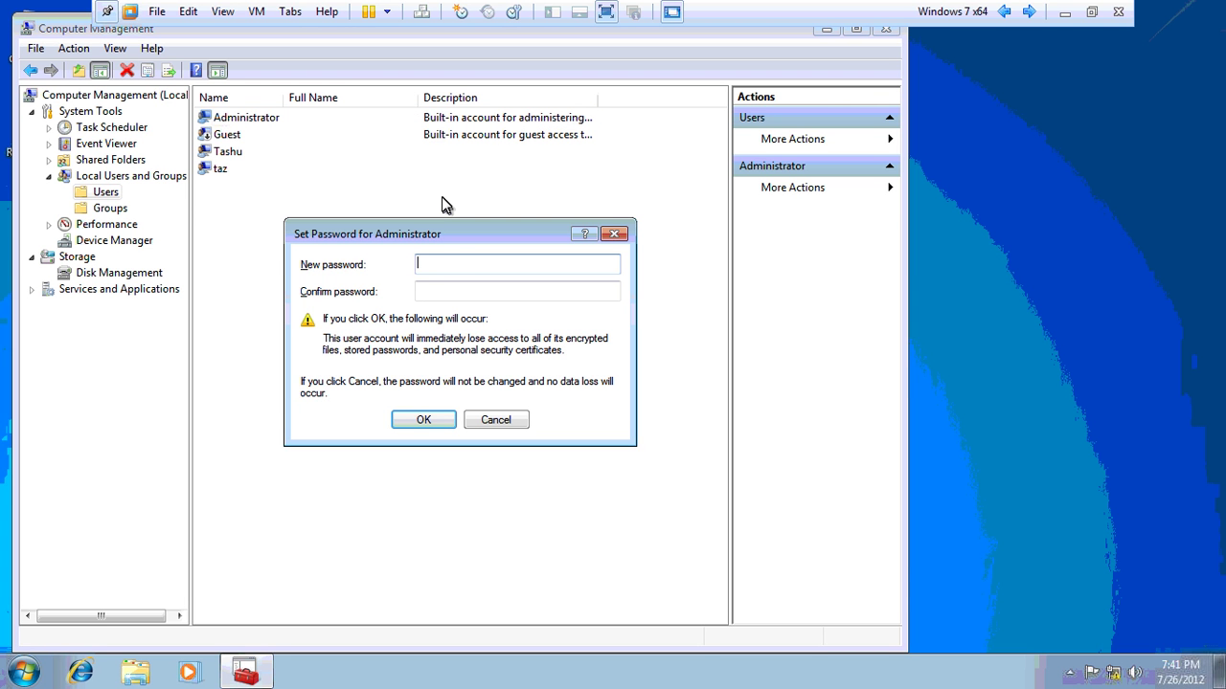
pyautogui.write('*******')
pyautogui.press('Tab')
pyautogui.write('***')
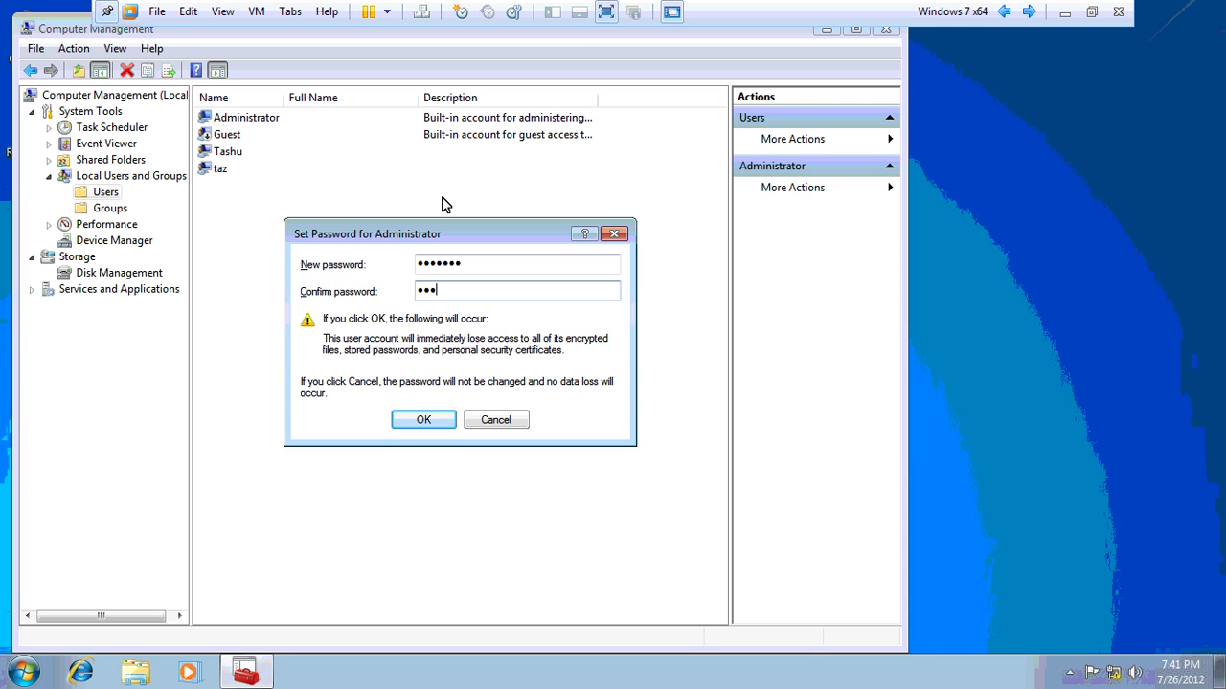
pyautogui.press('Escape')
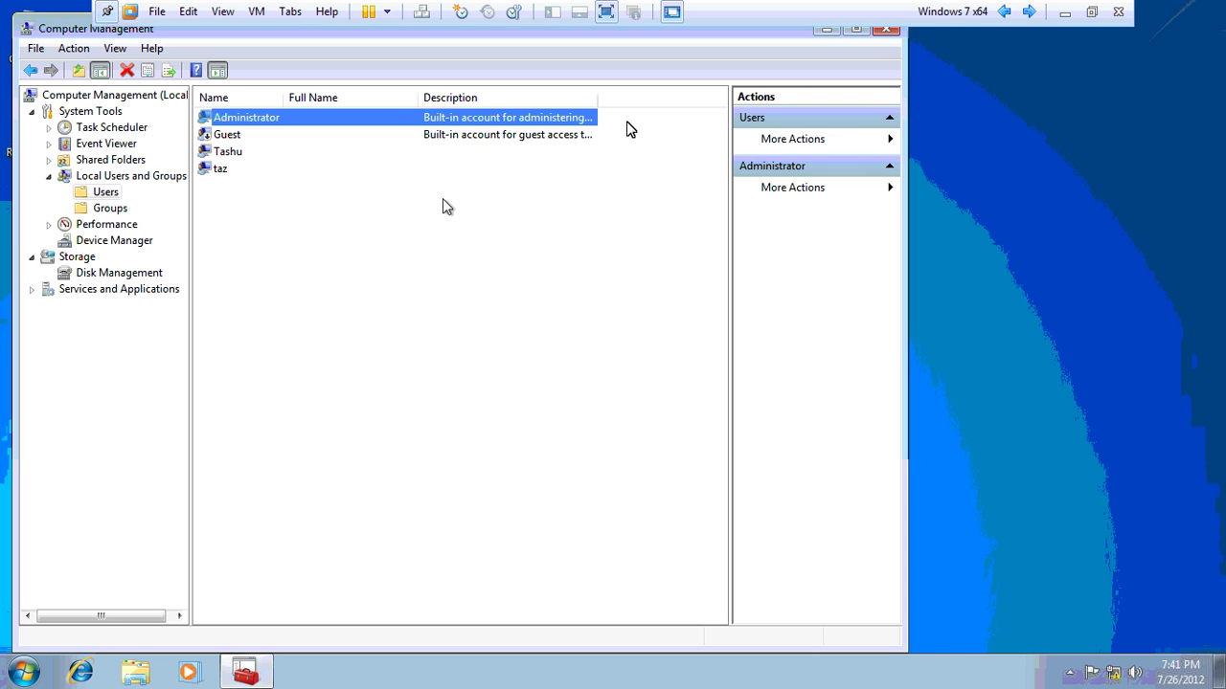
pyautogui.click(891, 36)
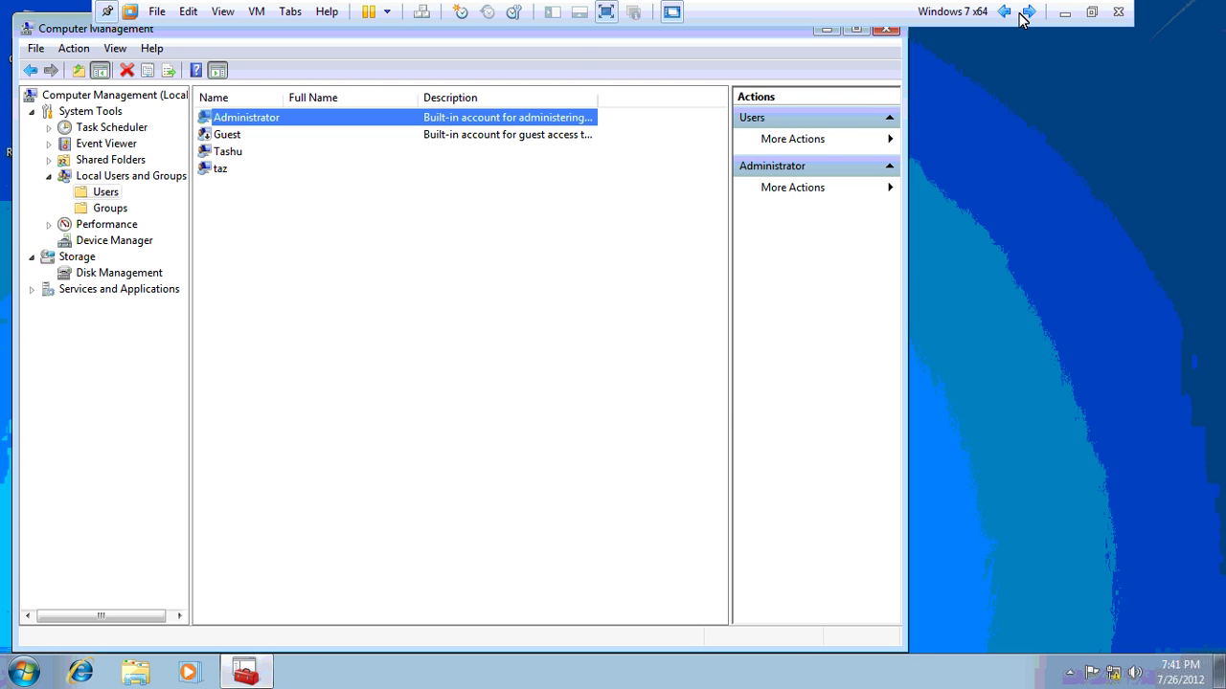
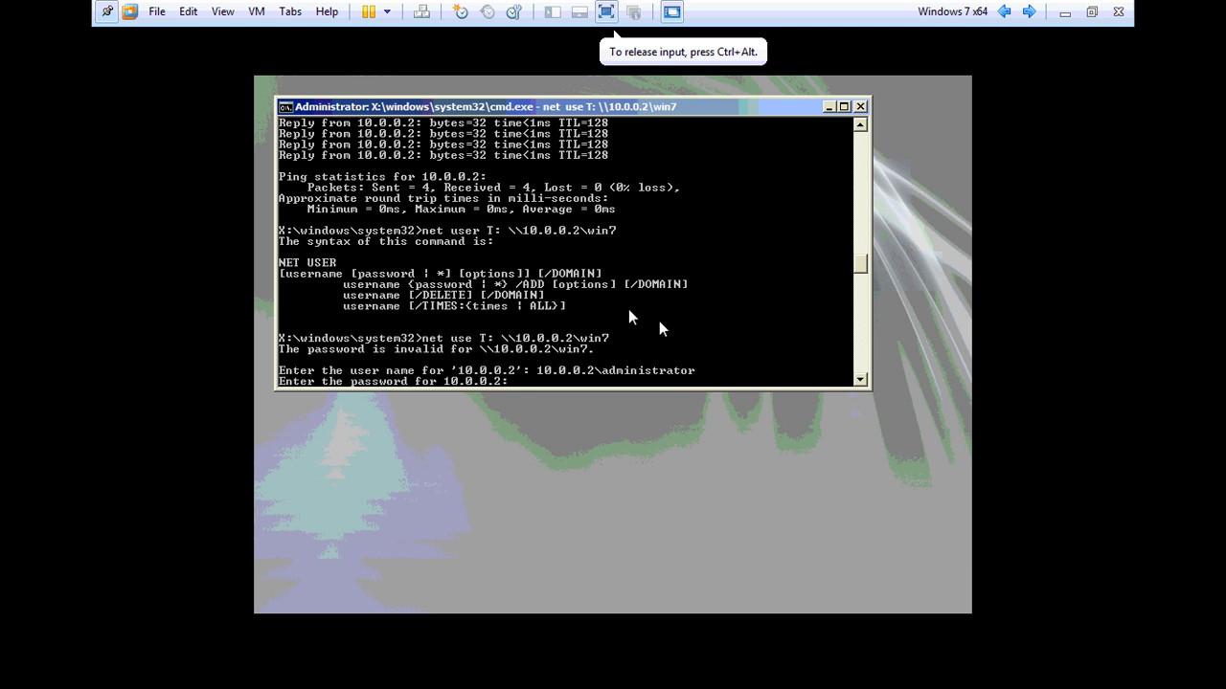
# - Submit the account password for 10.0.0.2 in the Windows PE machine and list the contents of the mapped T: drive
pyautogui.press('Return')
pyautogui.write('t')
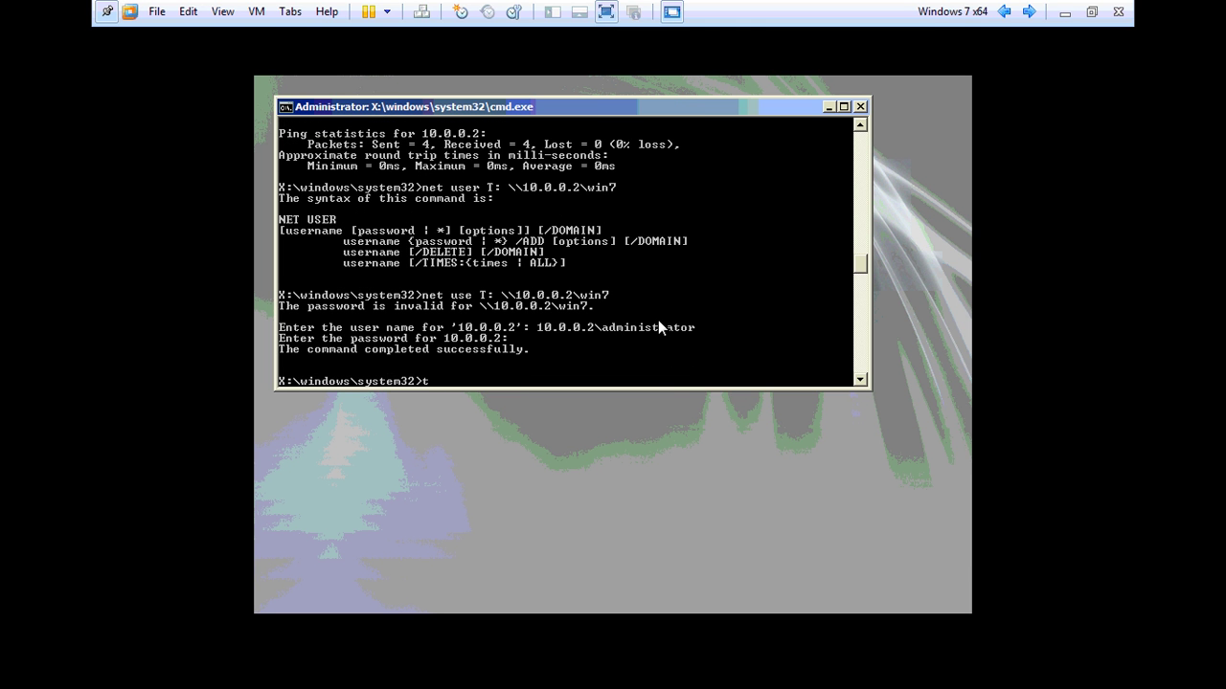
pyautogui.write(':')
pyautogui.press('Return')
pyautogui.write('dir')
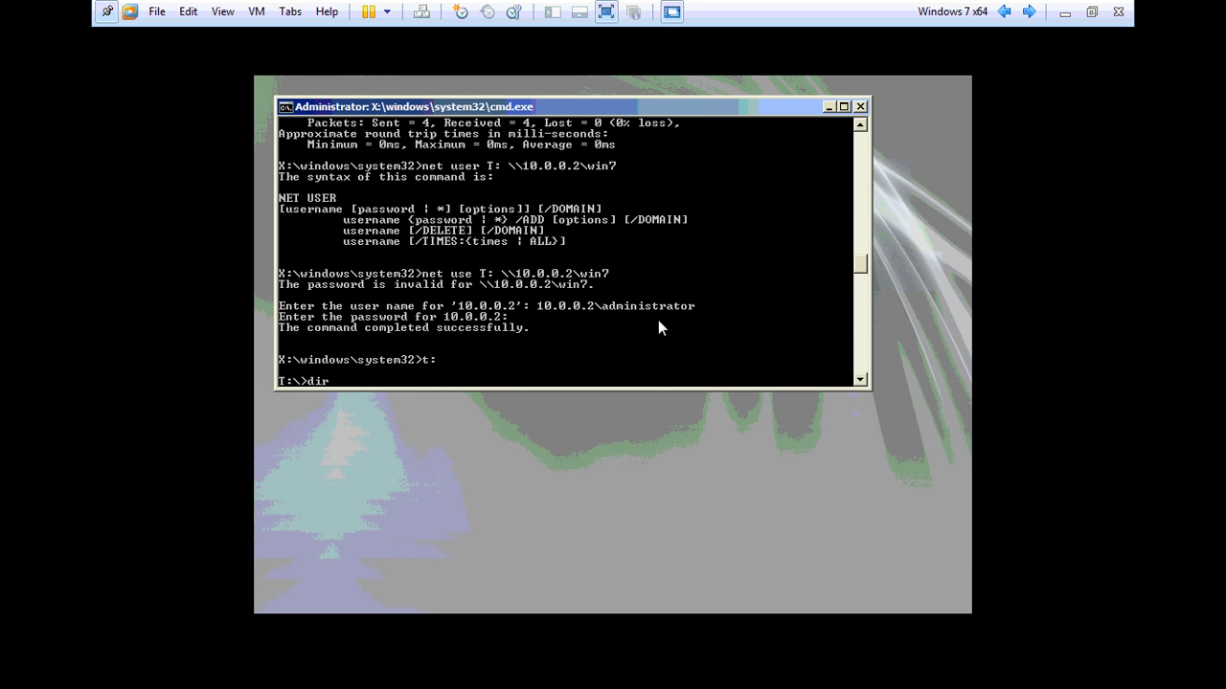
pyautogui.press('Return')
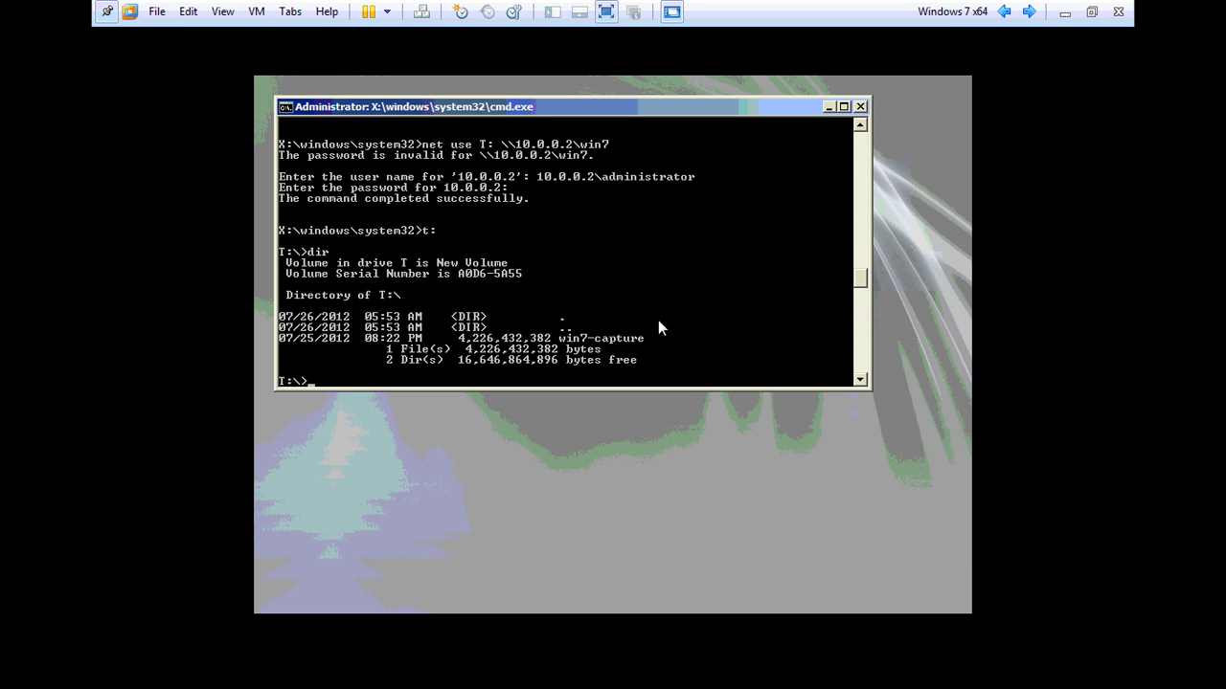
# - Try to change to drive F:, switch to E: instead, and list the contents of E:
pyautogui.write('f:')
pyautogui.press('Return')
pyautogui.write('dir')
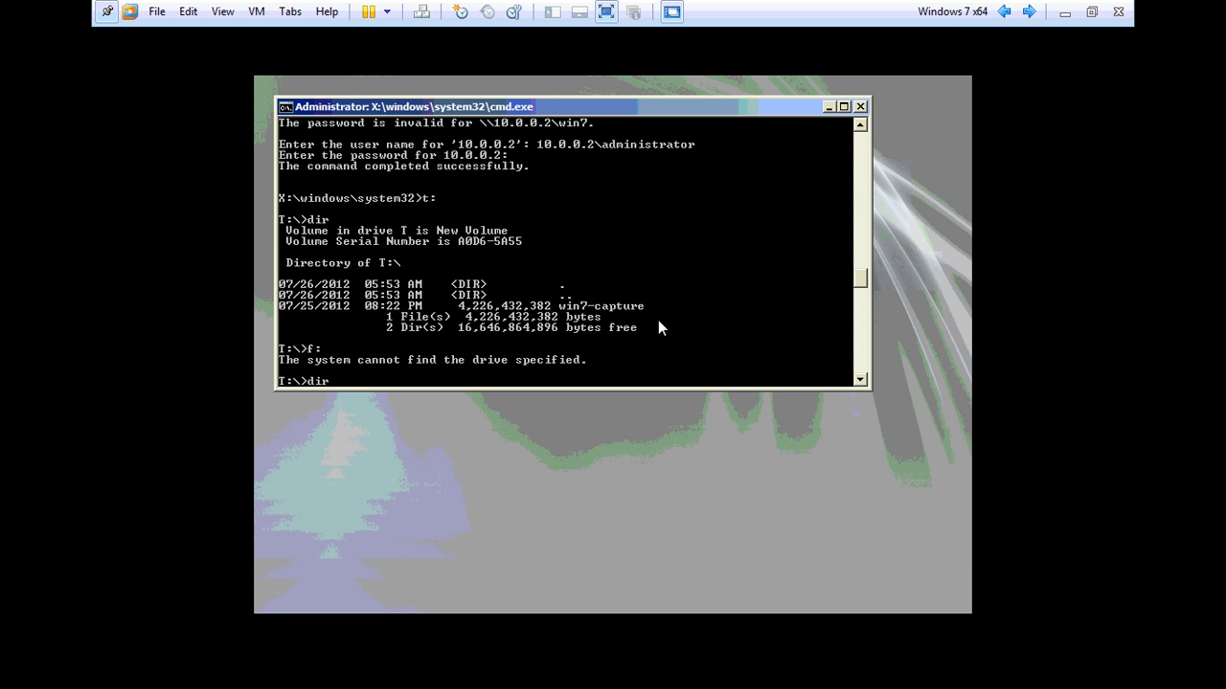
pyautogui.press('BackSpace')
pyautogui.press('BackSpace')
pyautogui.write('e:')
pyautogui.press('Return')
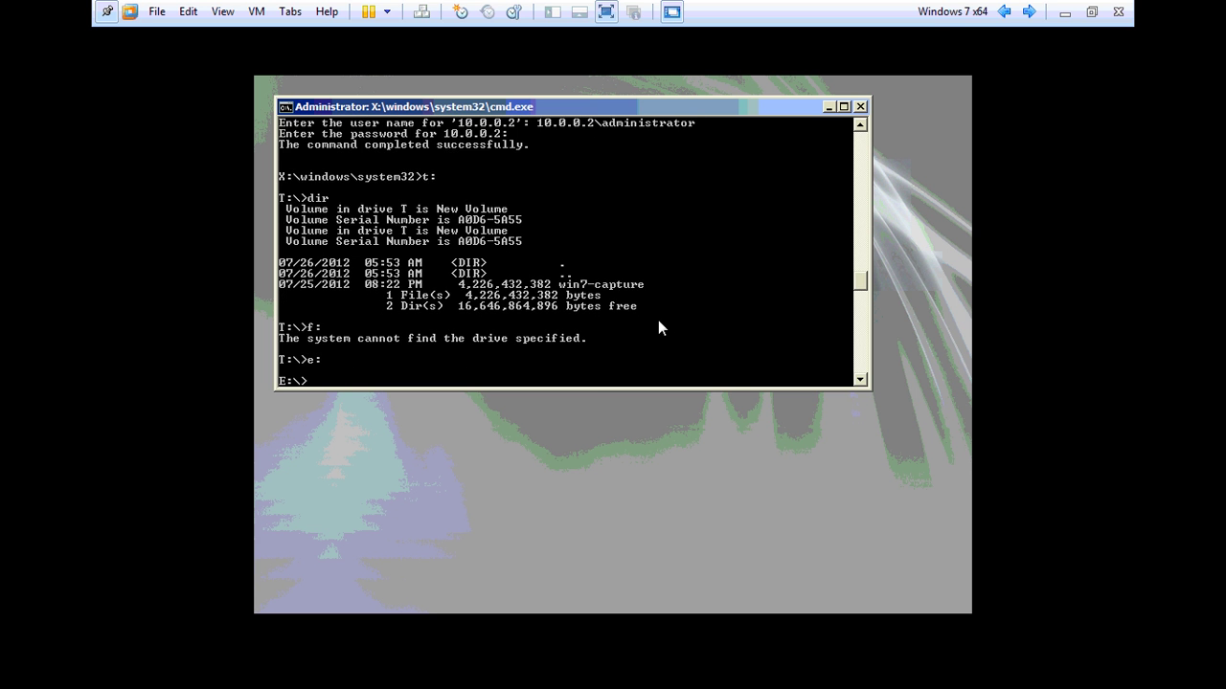
pyautogui.write('dir')
pyautogui.press('Return')
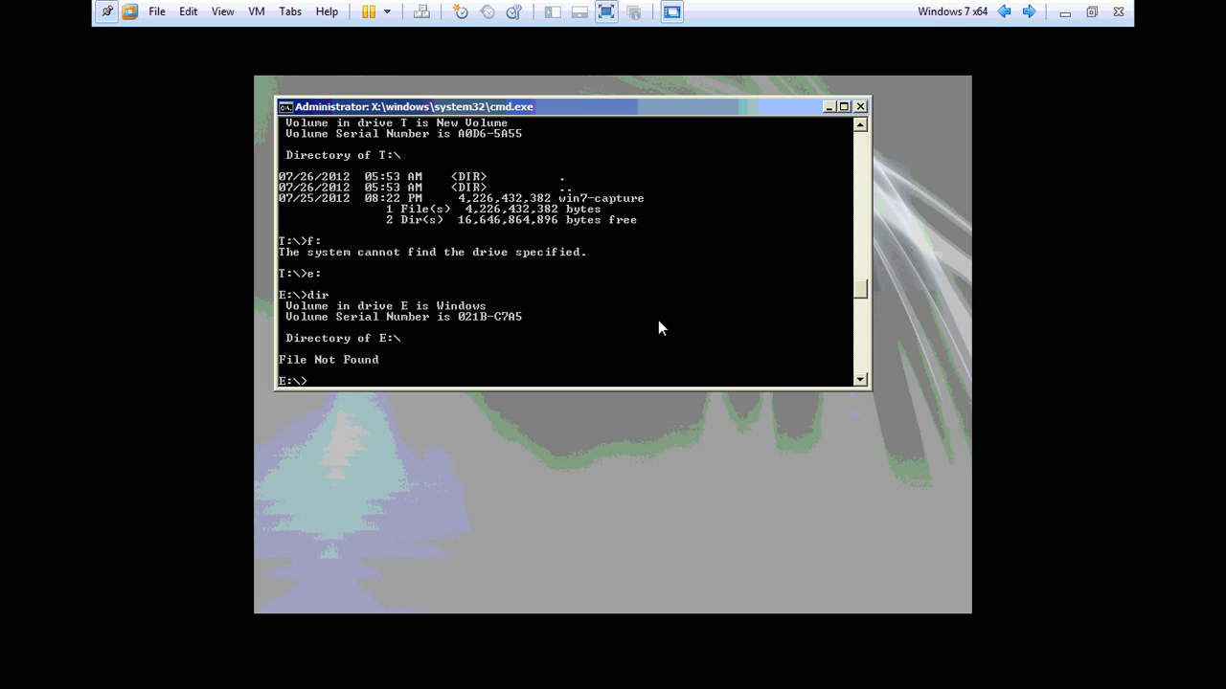
# - Try to change to drive G:, switch to D: instead, and list the contents of D:
pyautogui.write('g:')
pyautogui.press('Return')
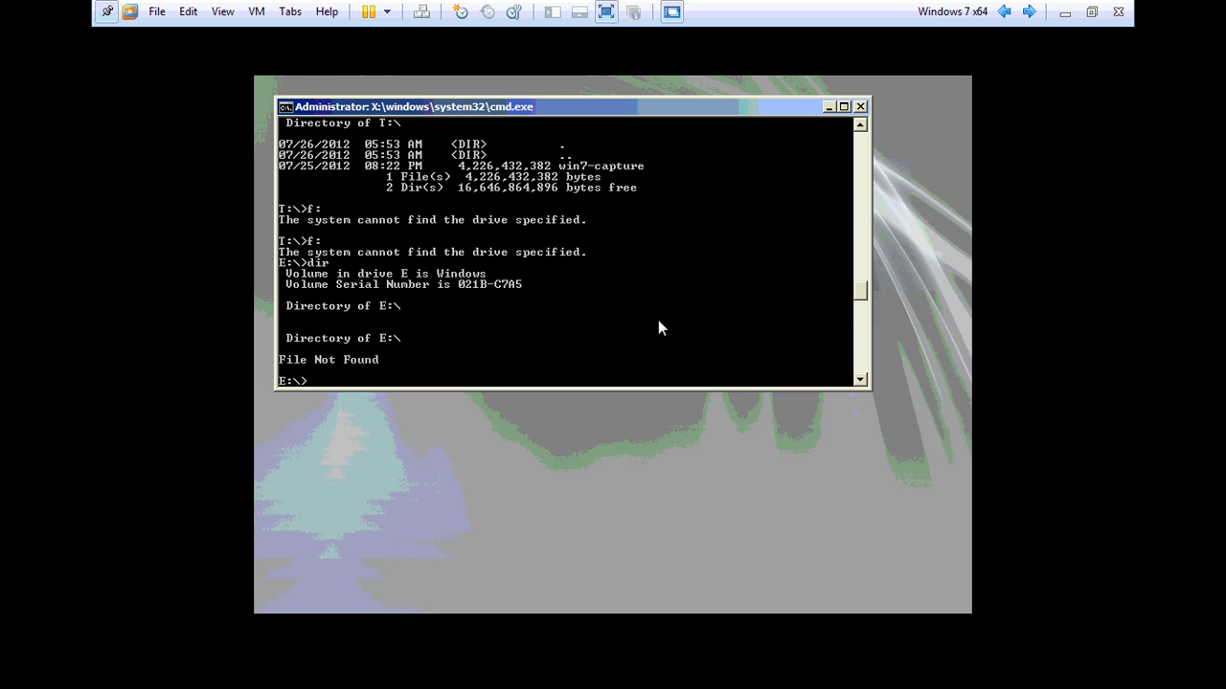
pyautogui.write('d:')
pyautogui.press('Return')
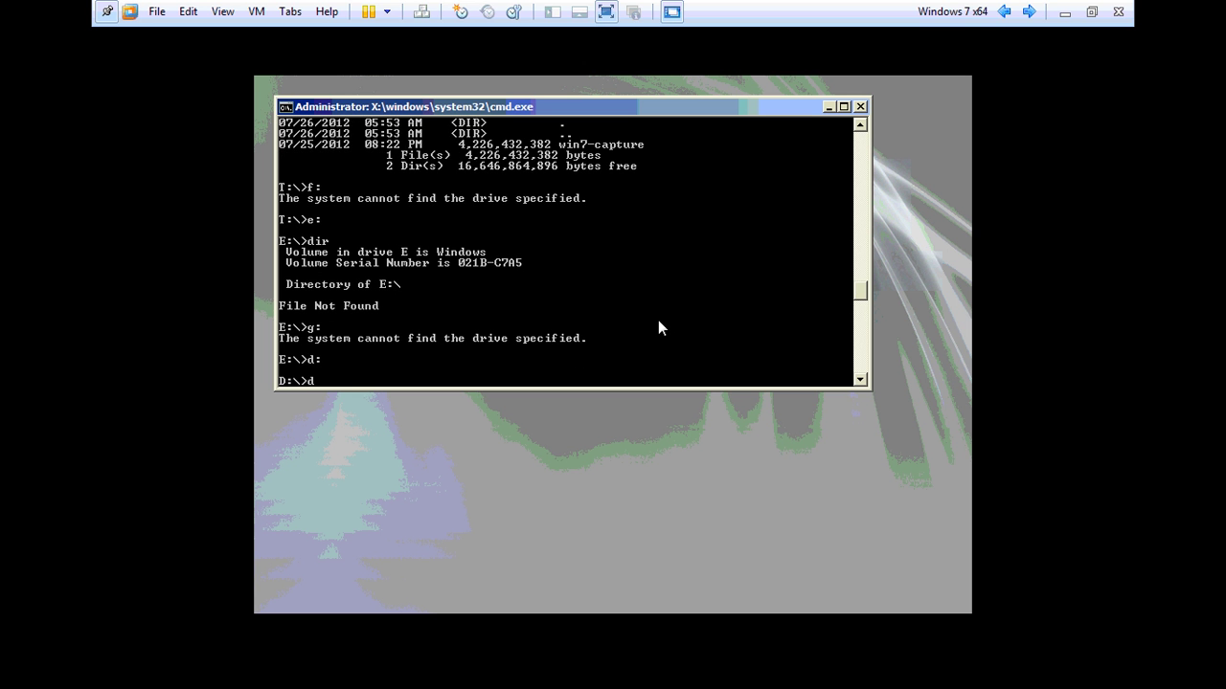
pyautogui.write('dir')
pyautogui.press('Return')
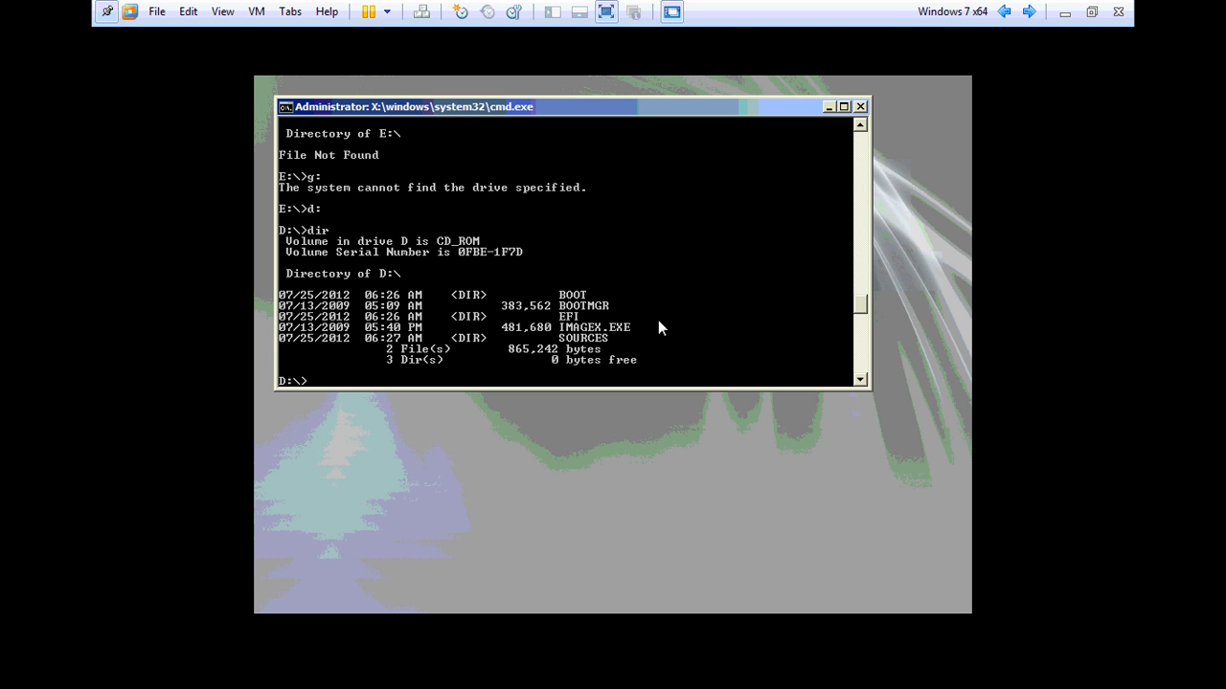
# - Try to apply image 1 of t:\win7-capture.wim to e: with imagex.exe /apply
pyautogui.write('imagex.exe /apply t:\\')
pyautogui.scroll(5, 862, 126)
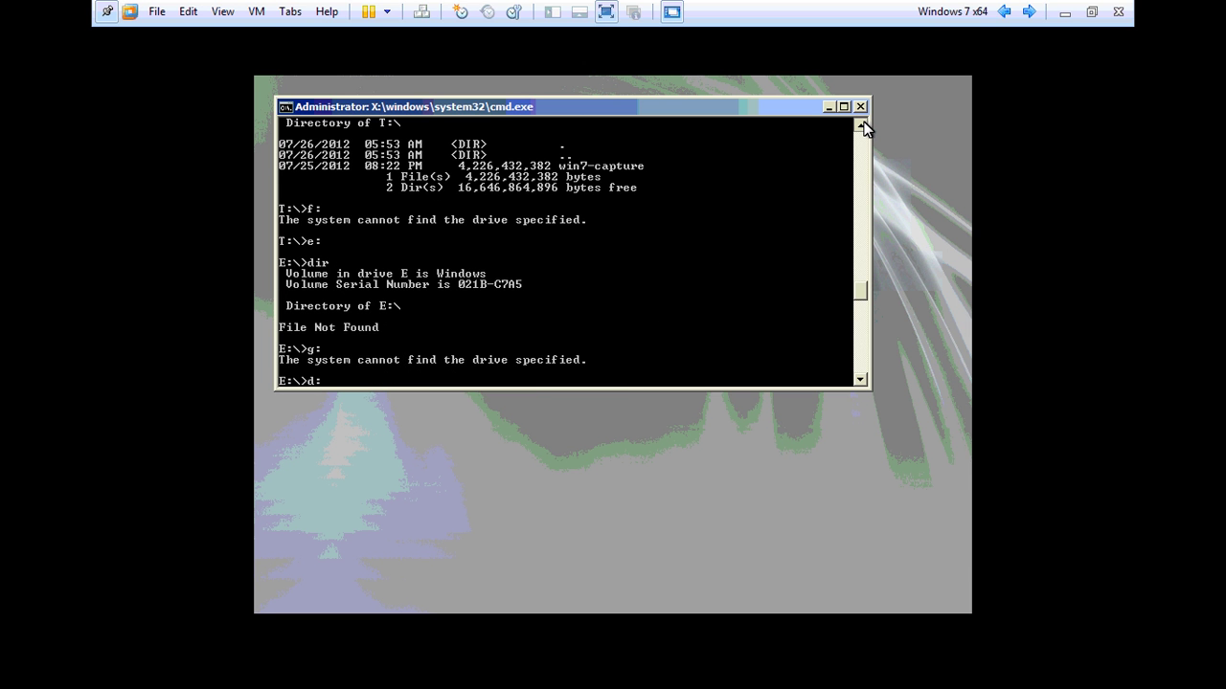
pyautogui.click(860, 380)
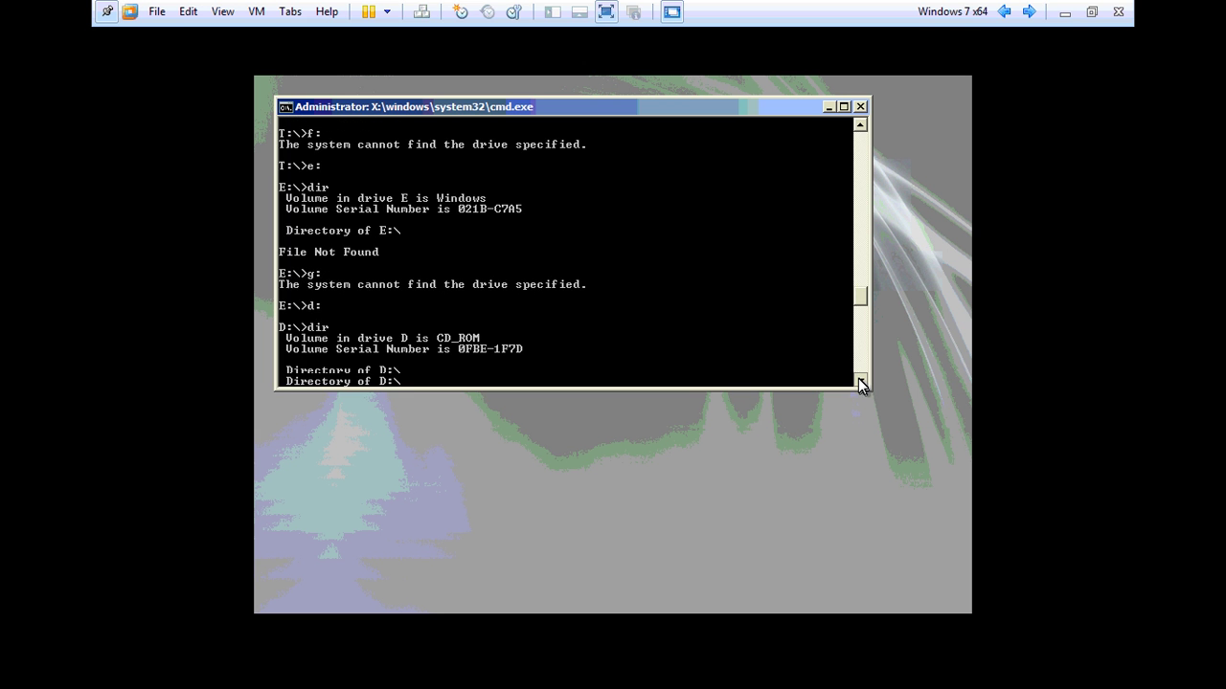
pyautogui.scroll(-6, 860, 383)
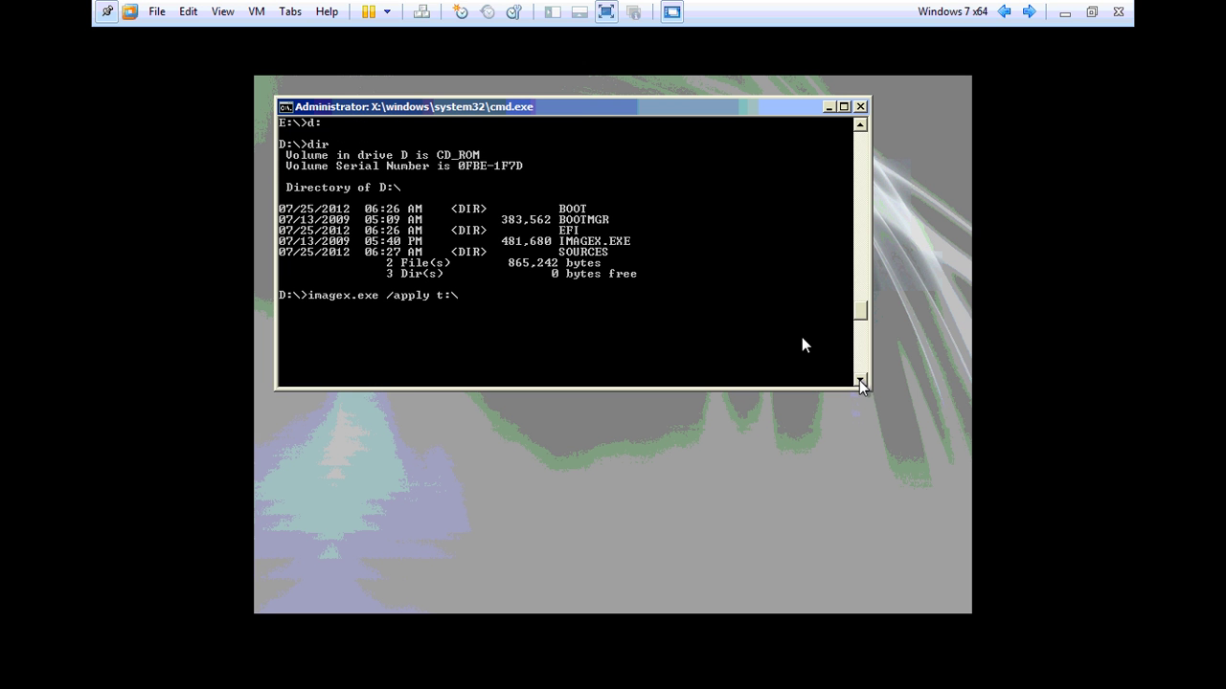
pyautogui.write('win7-capture')
pyautogui.write('.wim')
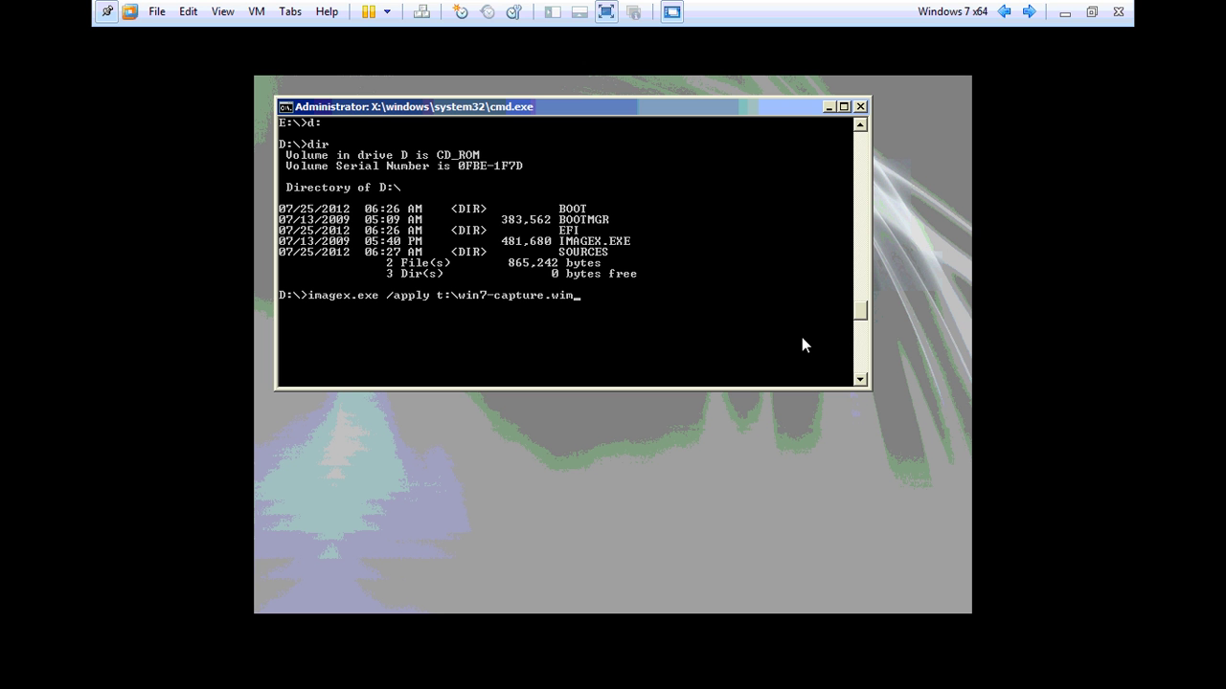
pyautogui.write(' 1')
pyautogui.write(' e')
pyautogui.write(':')
pyautogui.press('Return')
# - Rerun the imagex.exe /apply command for t:\win7-capture.wim, image 1, with E:\ as the destination
pyautogui.press('Up')
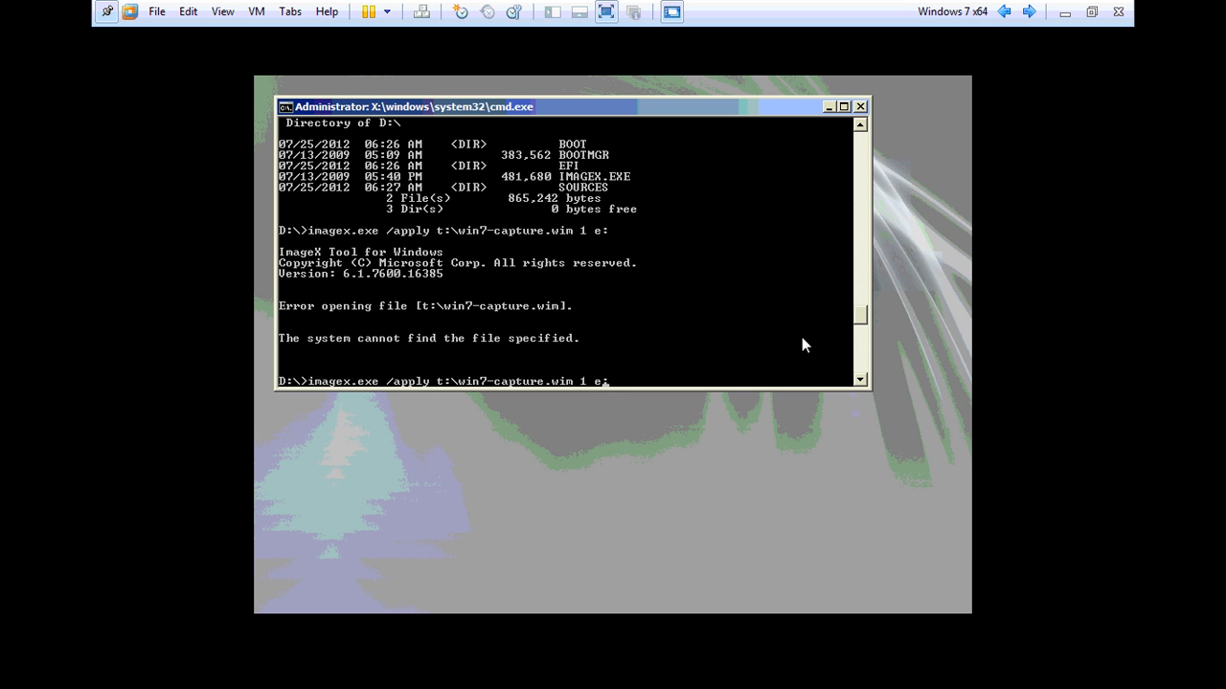
pyautogui.press('BackSpace')
pyautogui.press('BackSpace')
pyautogui.write('E:\\')
pyautogui.press('Return')
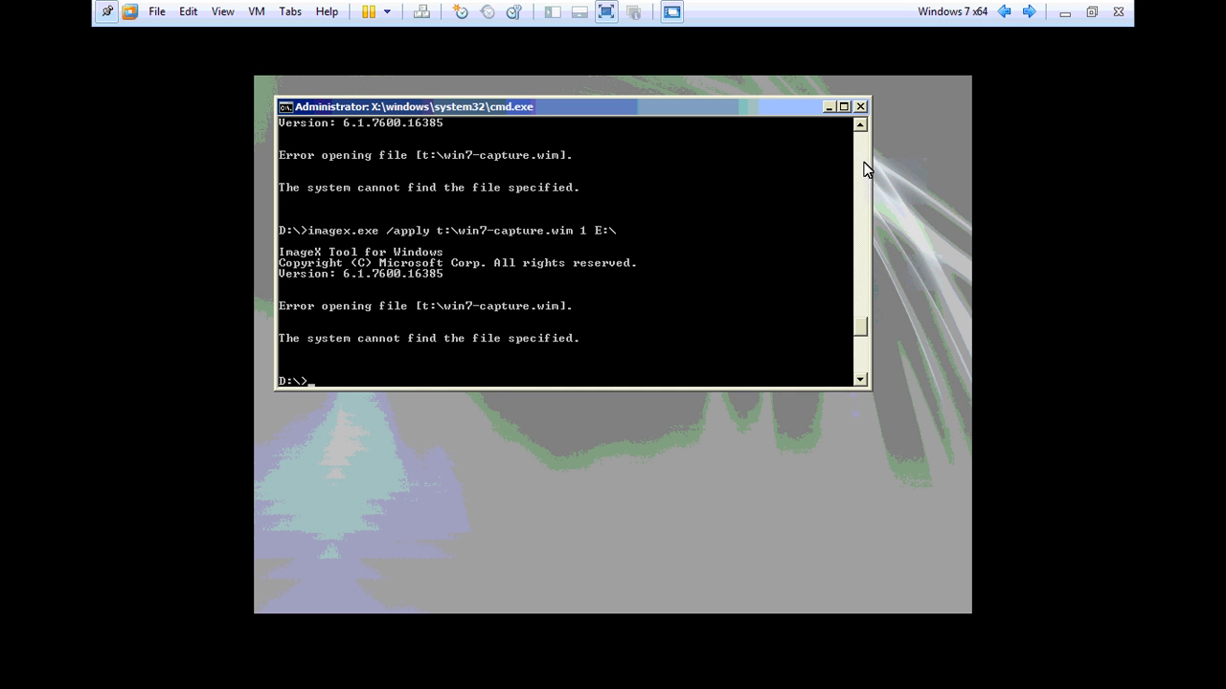
# - Review the earlier T: directory listing in the command output to check the captured image's file name
pyautogui.click(861, 129)
pyautogui.click(862, 129)
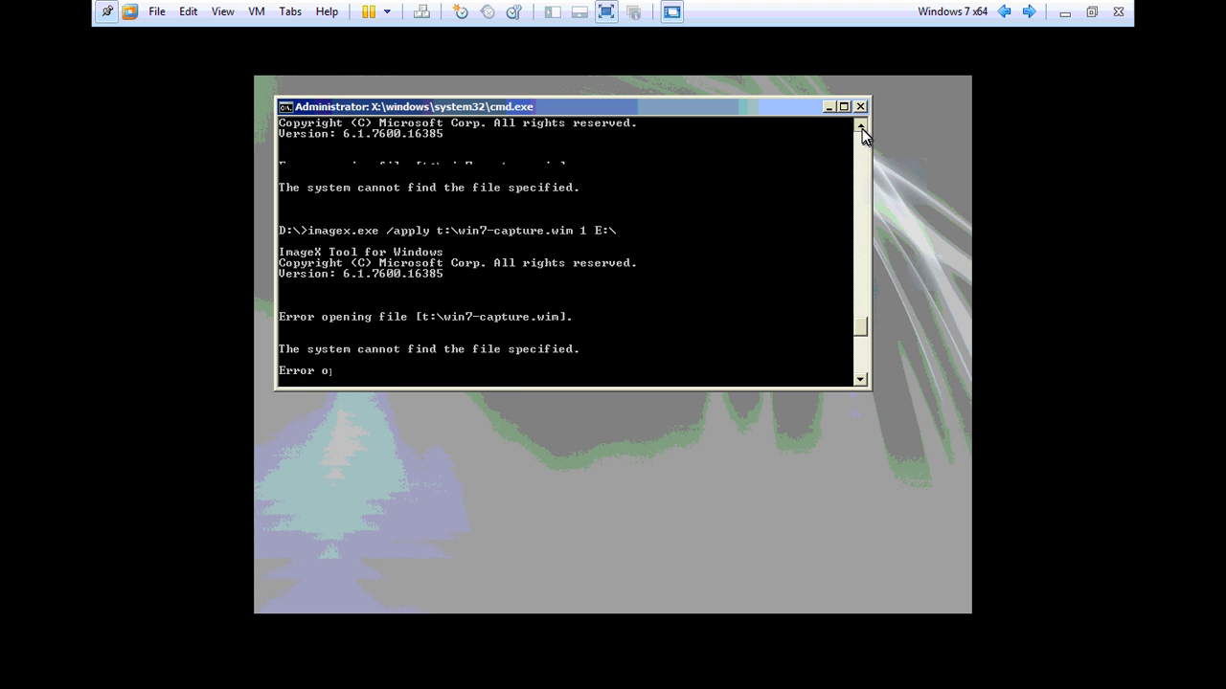
pyautogui.click(862, 128)
pyautogui.click(862, 129)
pyautogui.click(862, 129)
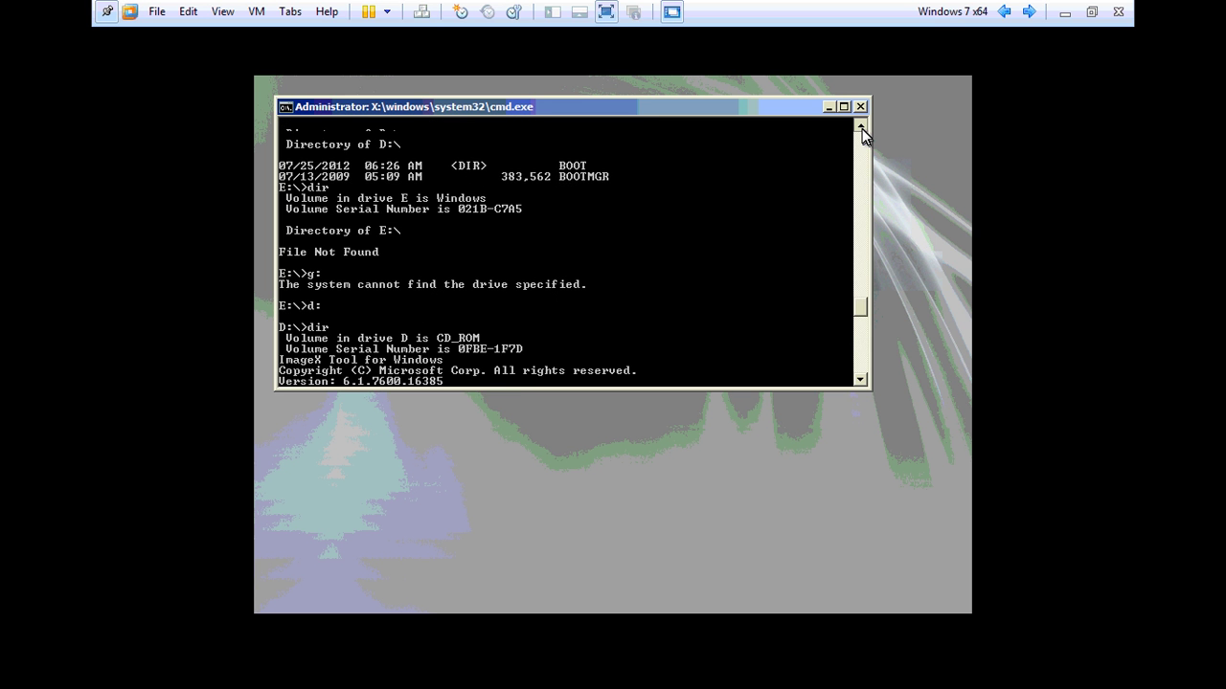
pyautogui.click(862, 128)
pyautogui.click(862, 129)
pyautogui.click(862, 128)
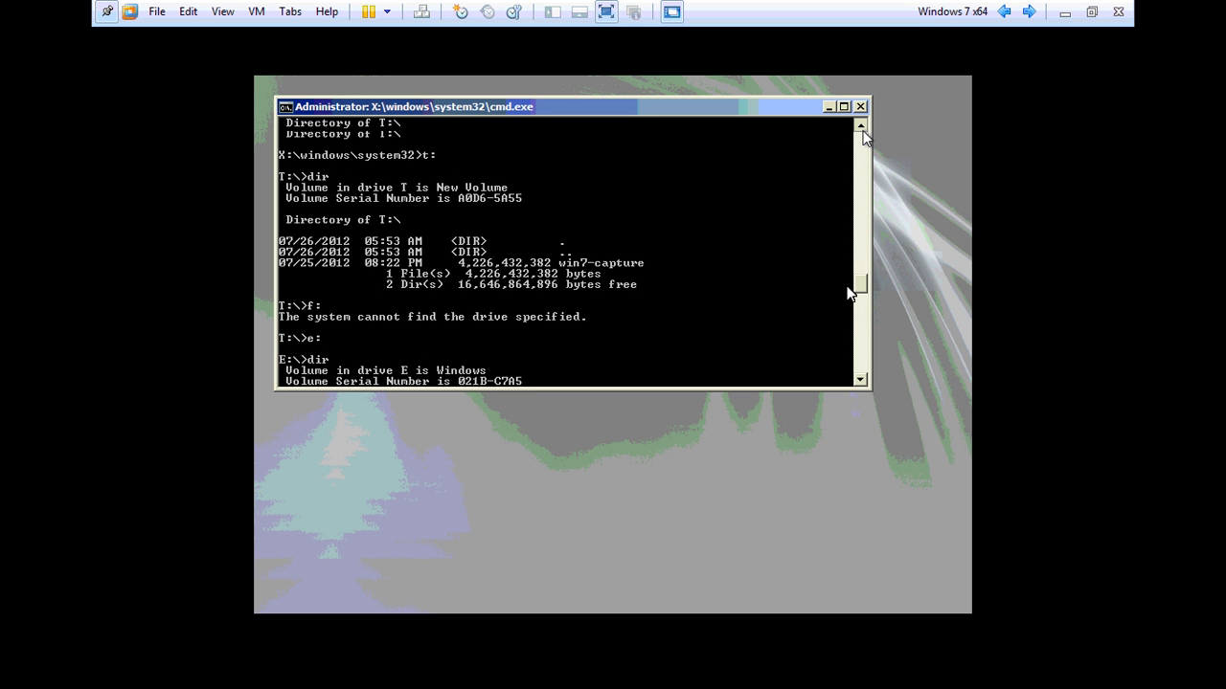
pyautogui.click(862, 377)
pyautogui.click(861, 377)
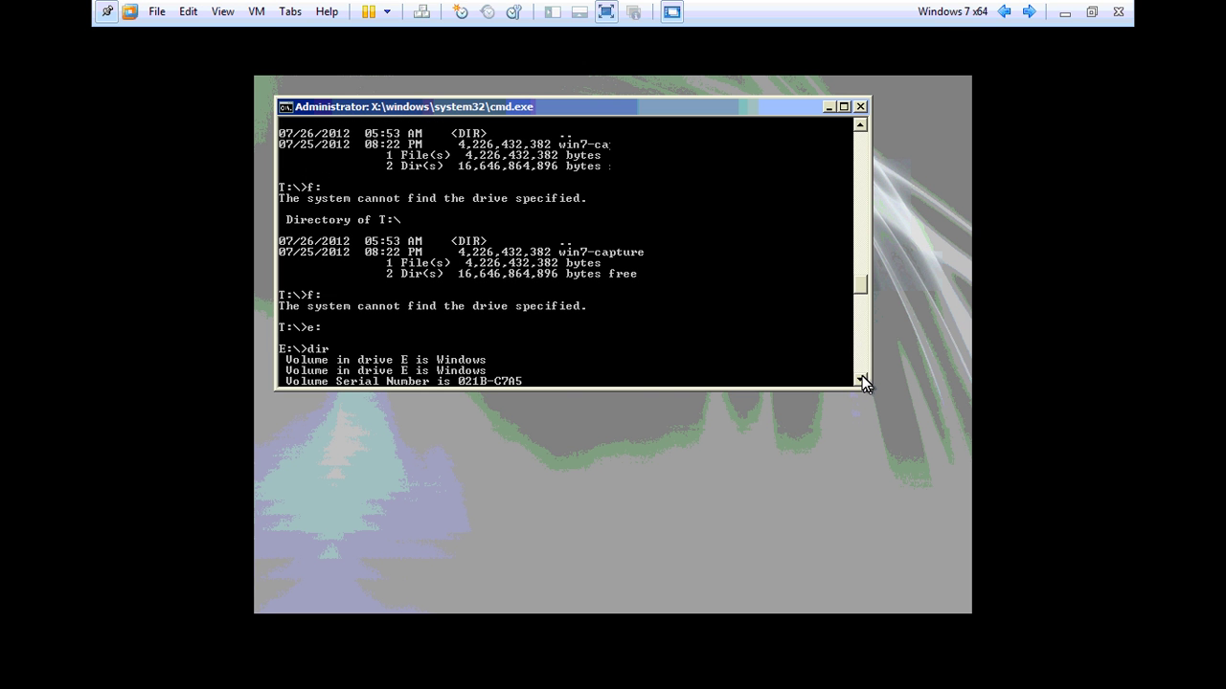
pyautogui.click(861, 377)
pyautogui.click(862, 377)
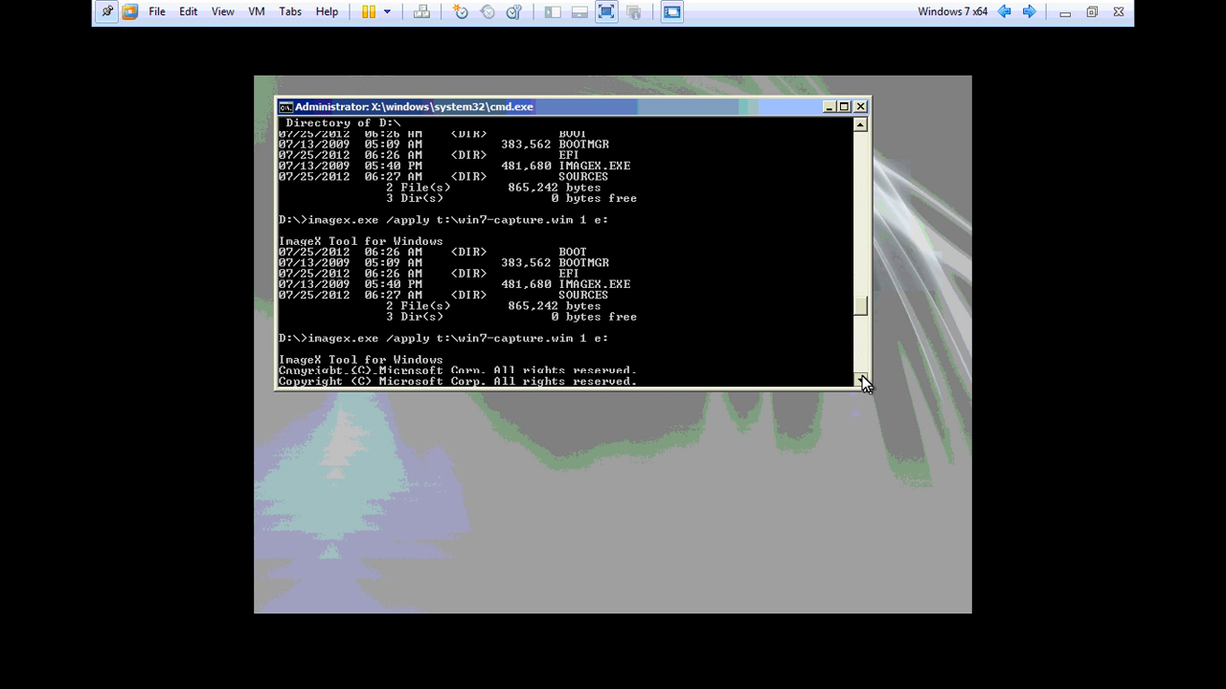
# - Apply image 1 of t:\win7-capture to e: with imagex.exe /apply, leaving out the .wim extension
pyautogui.click(861, 378)
pyautogui.click(862, 377)
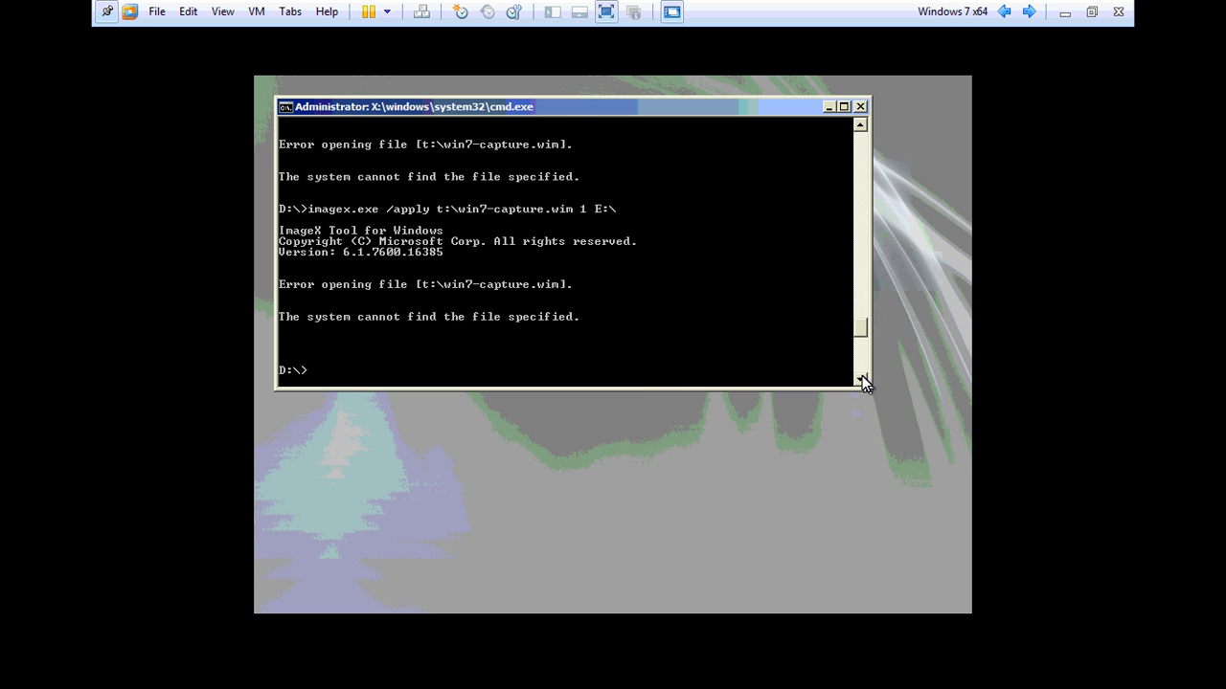
pyautogui.click(862, 378)
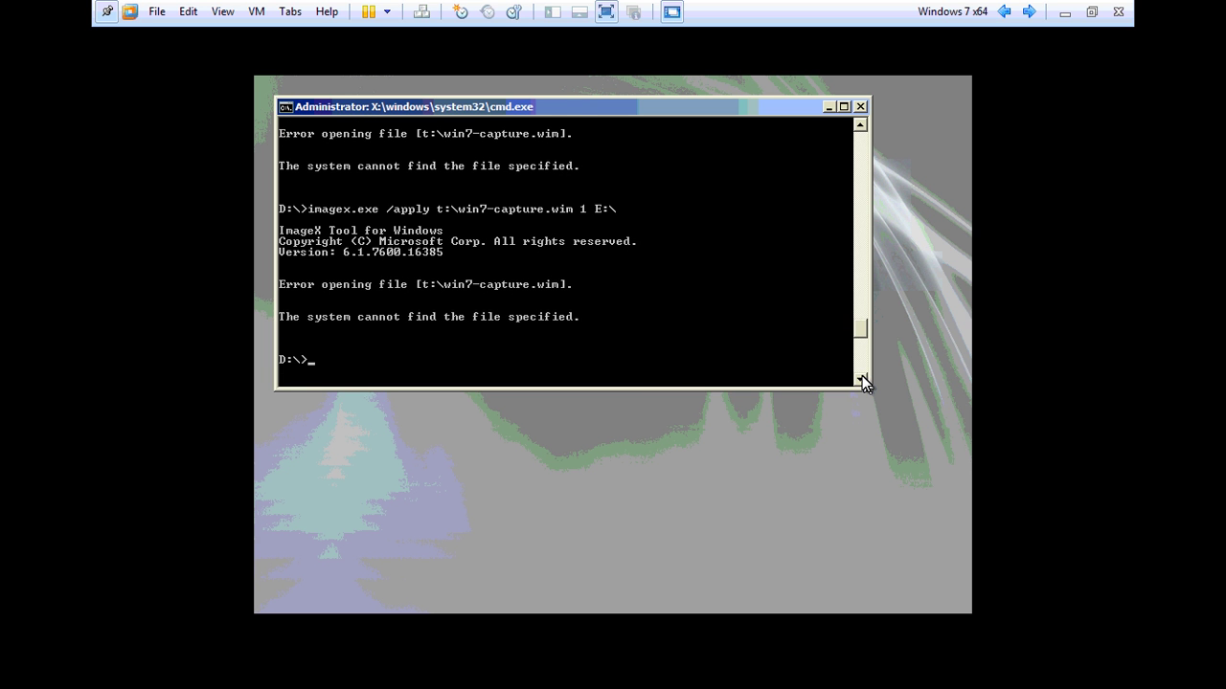
pyautogui.press('Up')
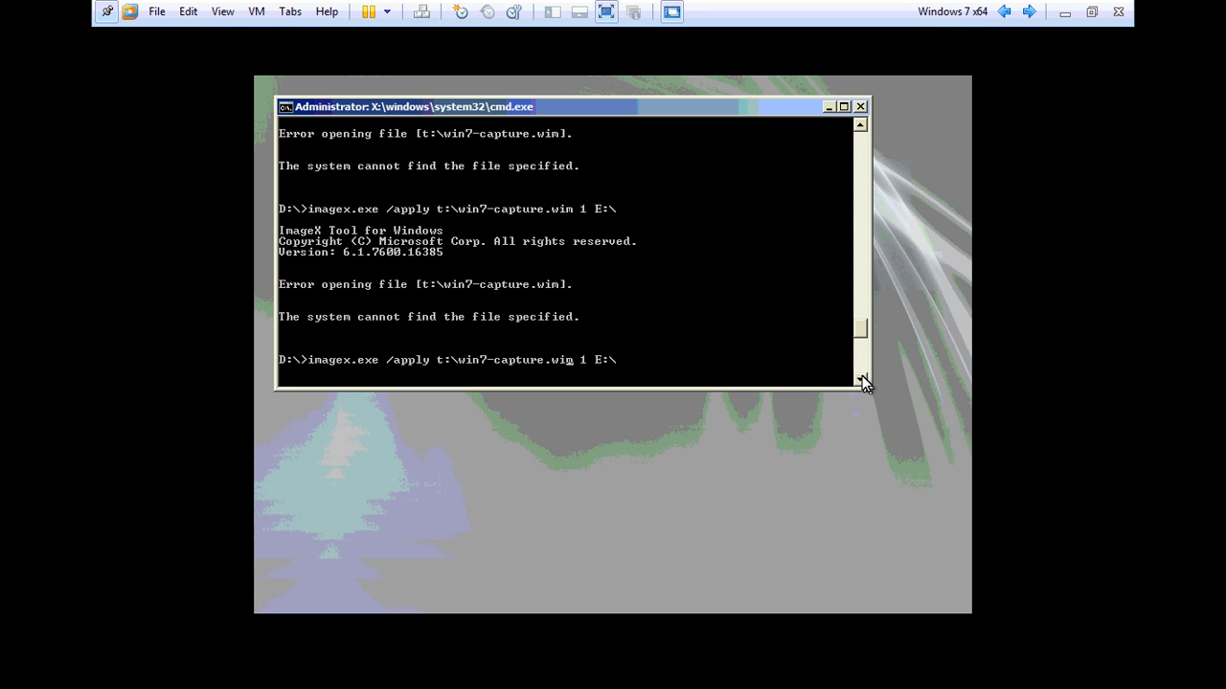
pyautogui.press('BackSpace')
pyautogui.press('BackSpace')
pyautogui.press('BackSpace')
pyautogui.write('e:')
pyautogui.press('Return')
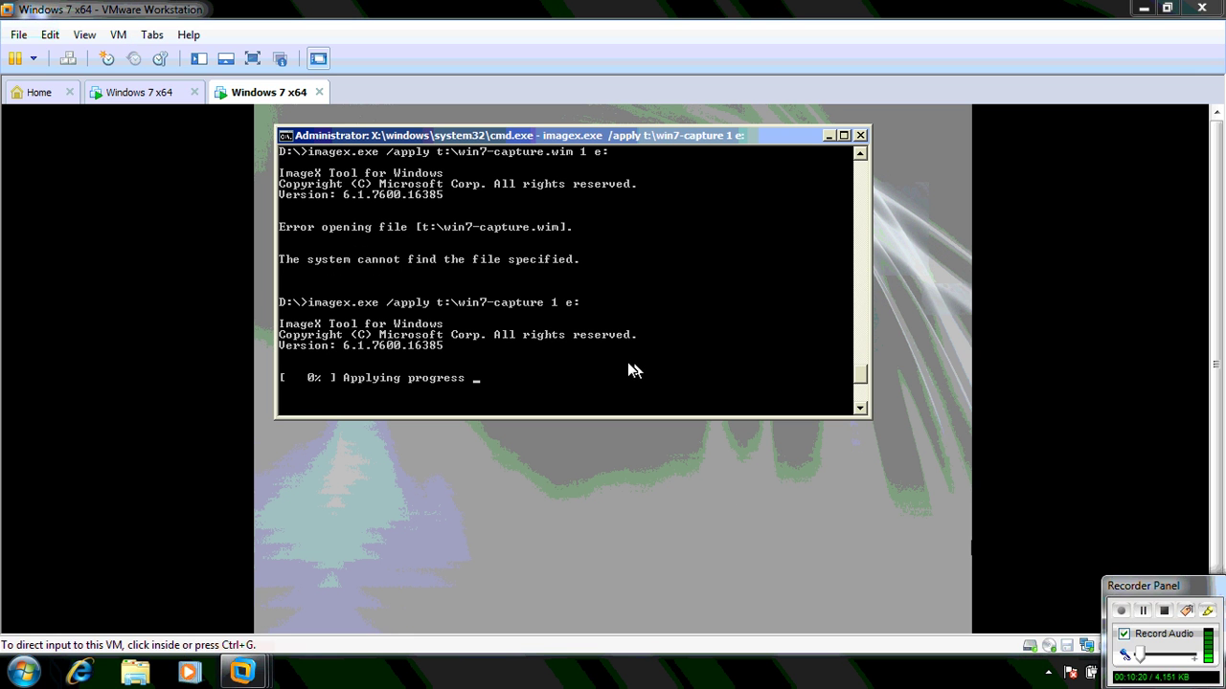
pyautogui.click(627, 362)
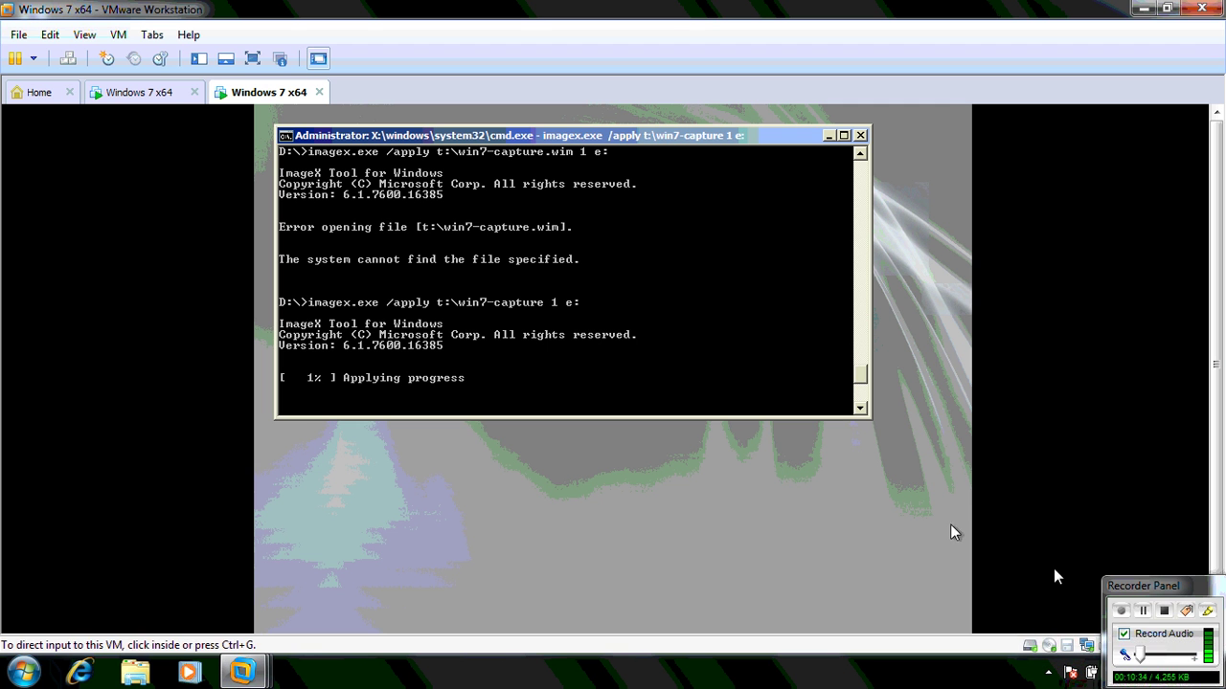
pyautogui.click(848, 457)
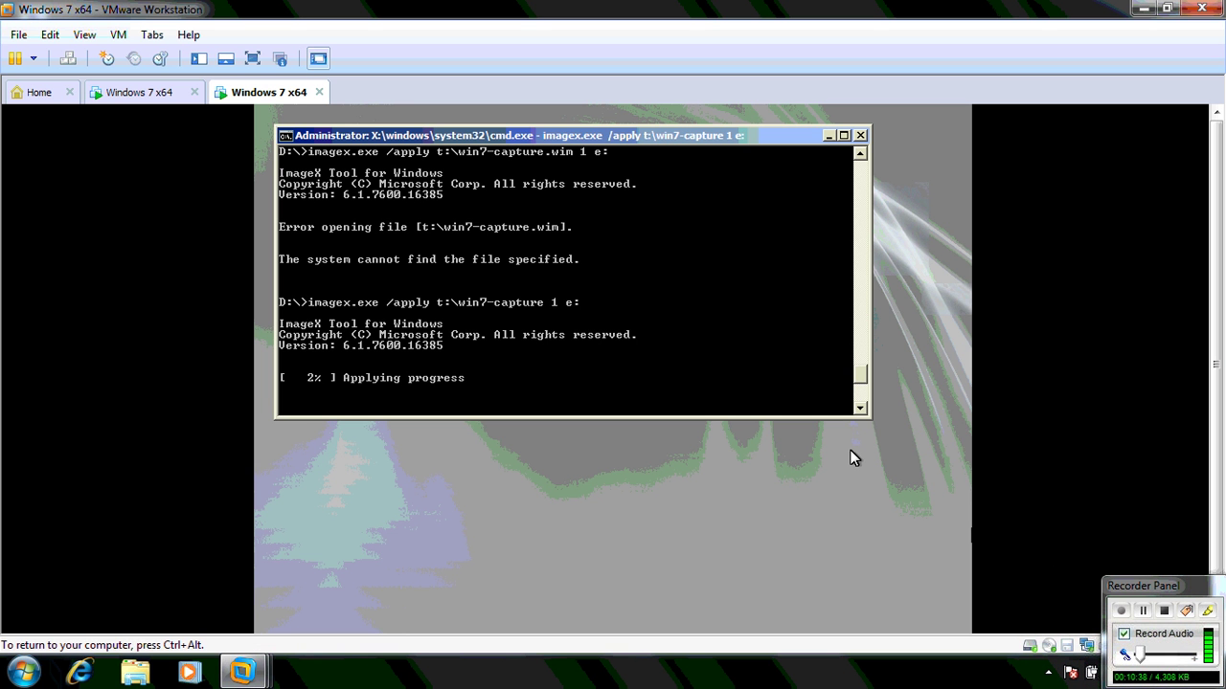
pyautogui.hotkey('ctrl', 'alt')
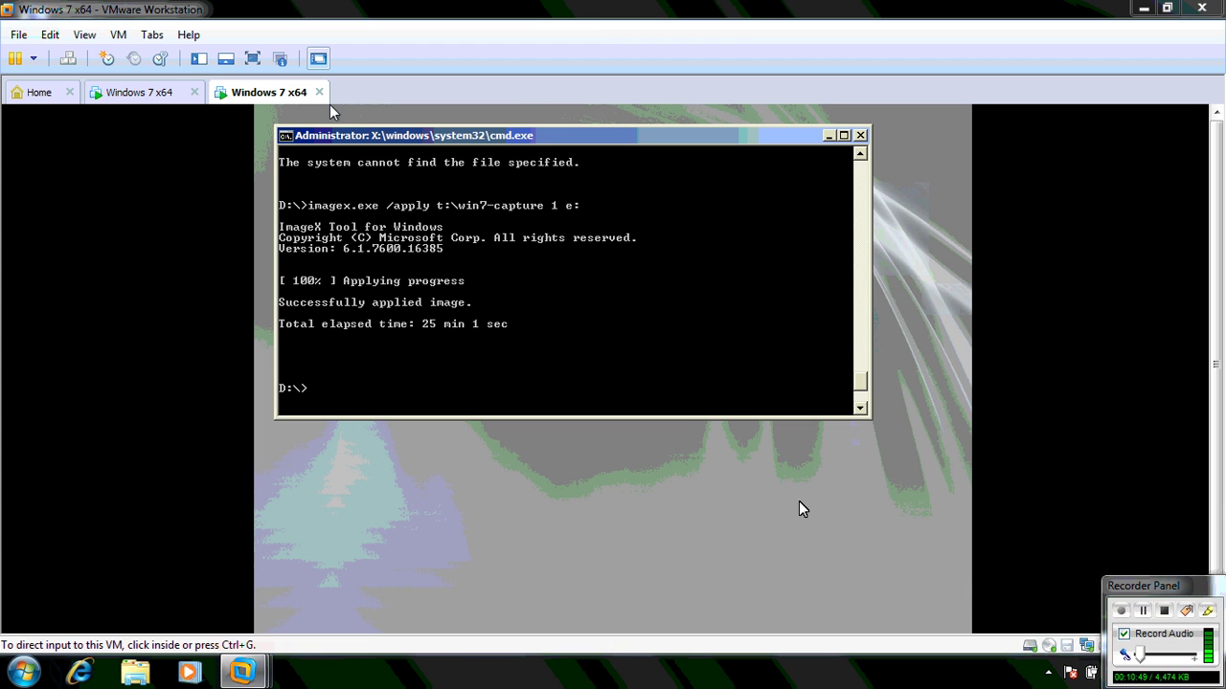
# - Show the virtual machine in full screen and create the boot files by running bcdboot e:\windows
pyautogui.hotkey('ctrl', 'alt', 'Return')
pyautogui.click(689, 371)
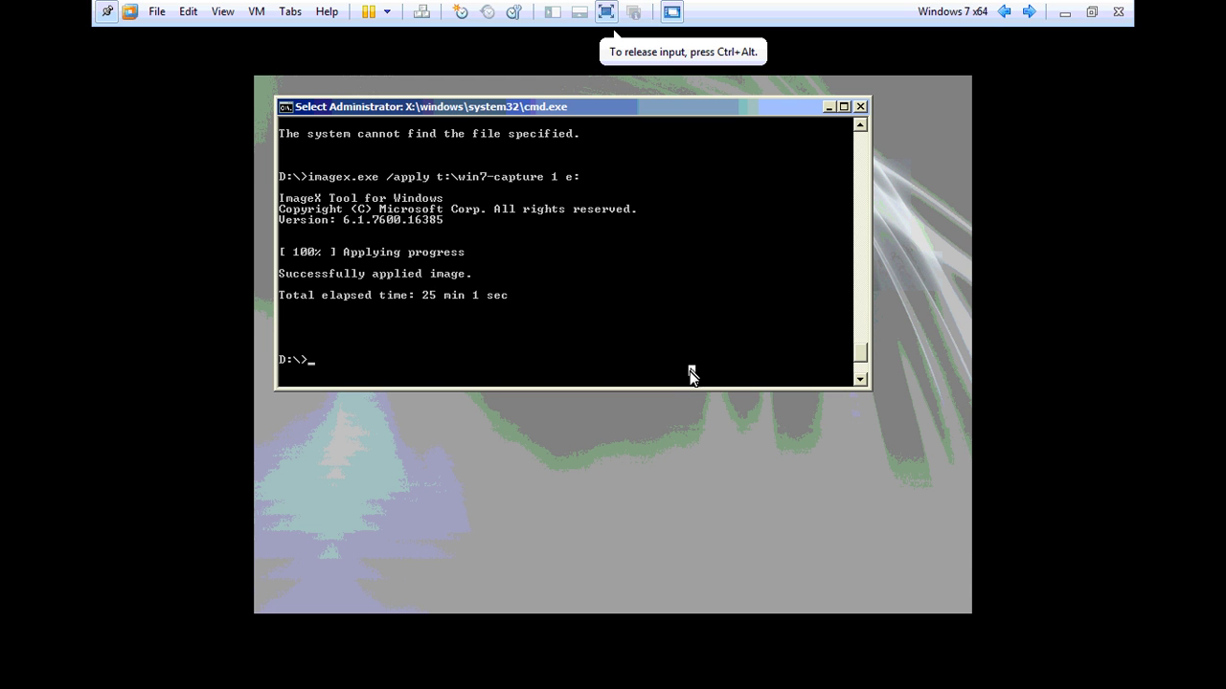
pyautogui.press('Escape')
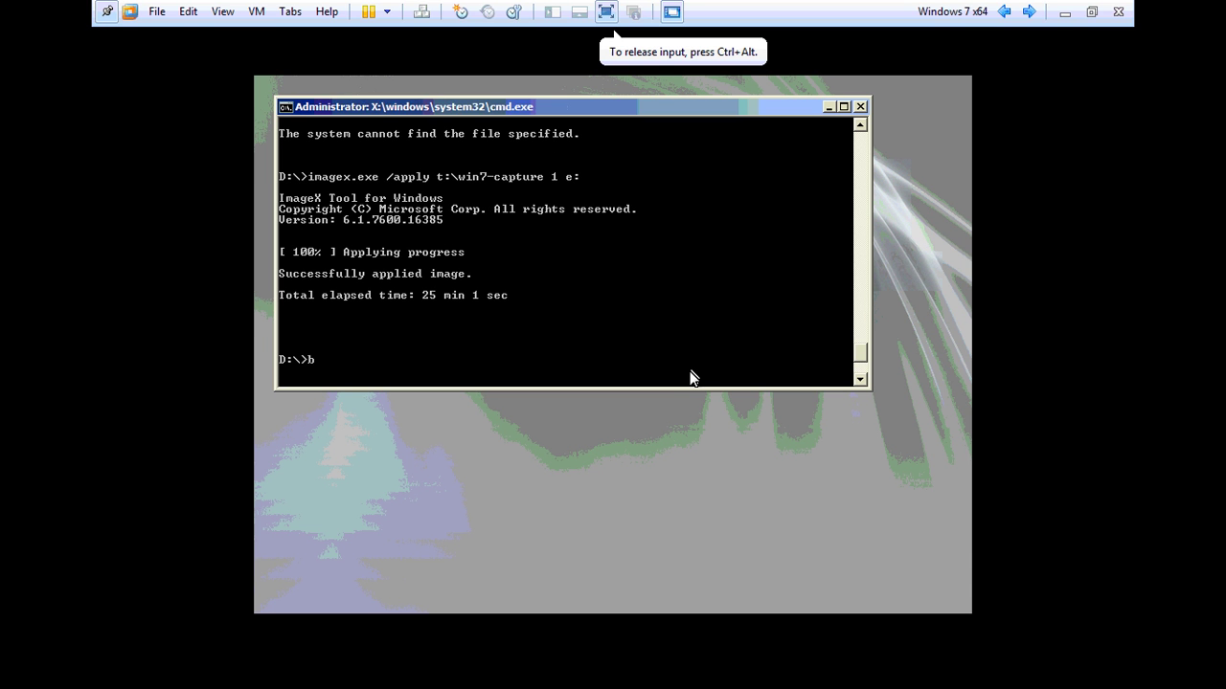
pyautogui.write('bcde')
pyautogui.press('BackSpace')
pyautogui.write('b')
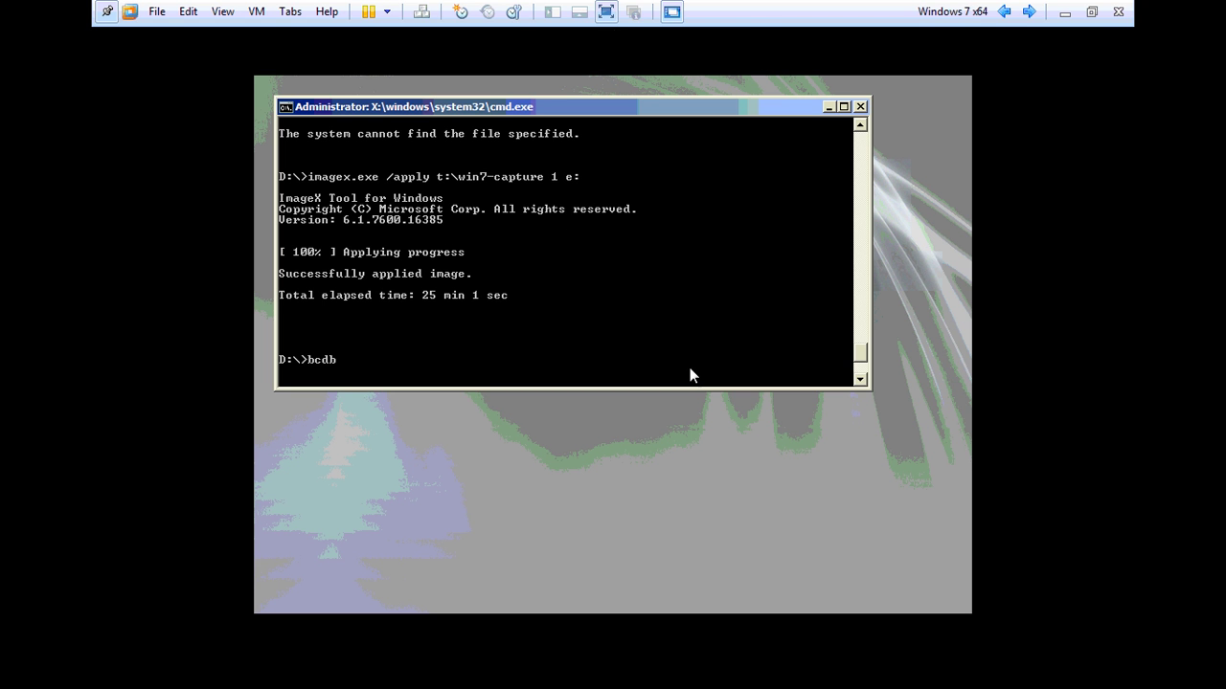
pyautogui.write('oot e:\\windows')
pyautogui.press('Return')
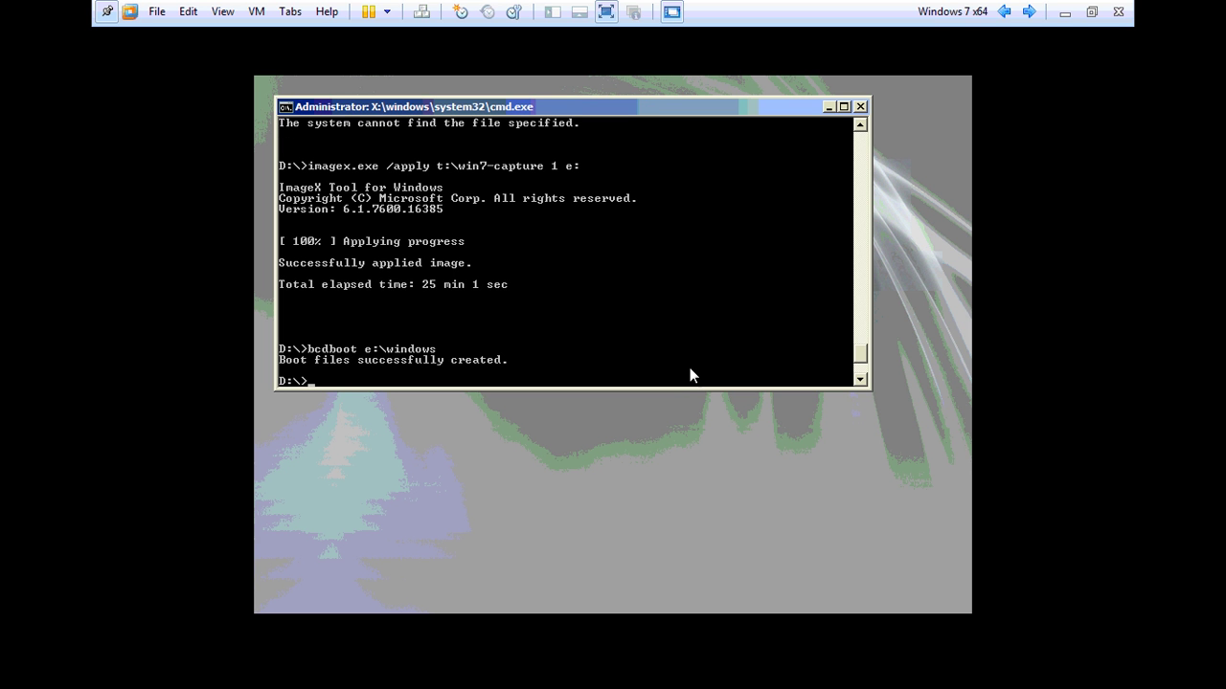
# - Exit the Windows PE command prompt to restart the virtual machine and continue past the Windows Error Recovery screen
pyautogui.write('exit')
pyautogui.press('Return')
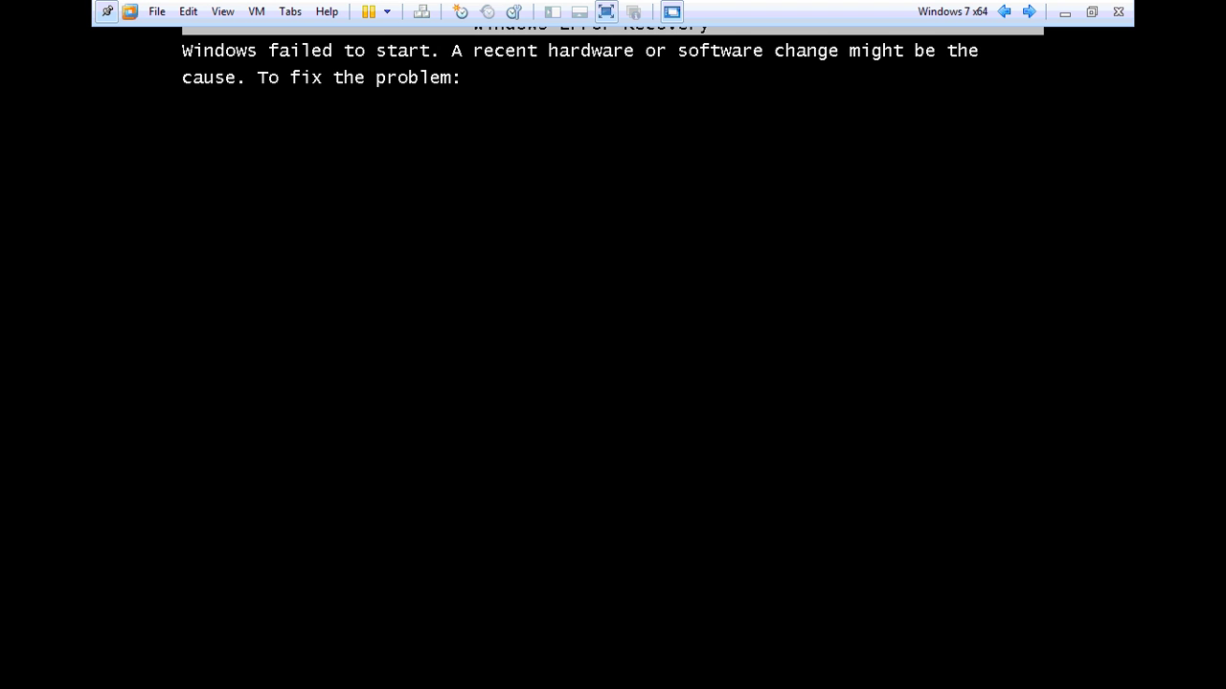
pyautogui.press('Return')
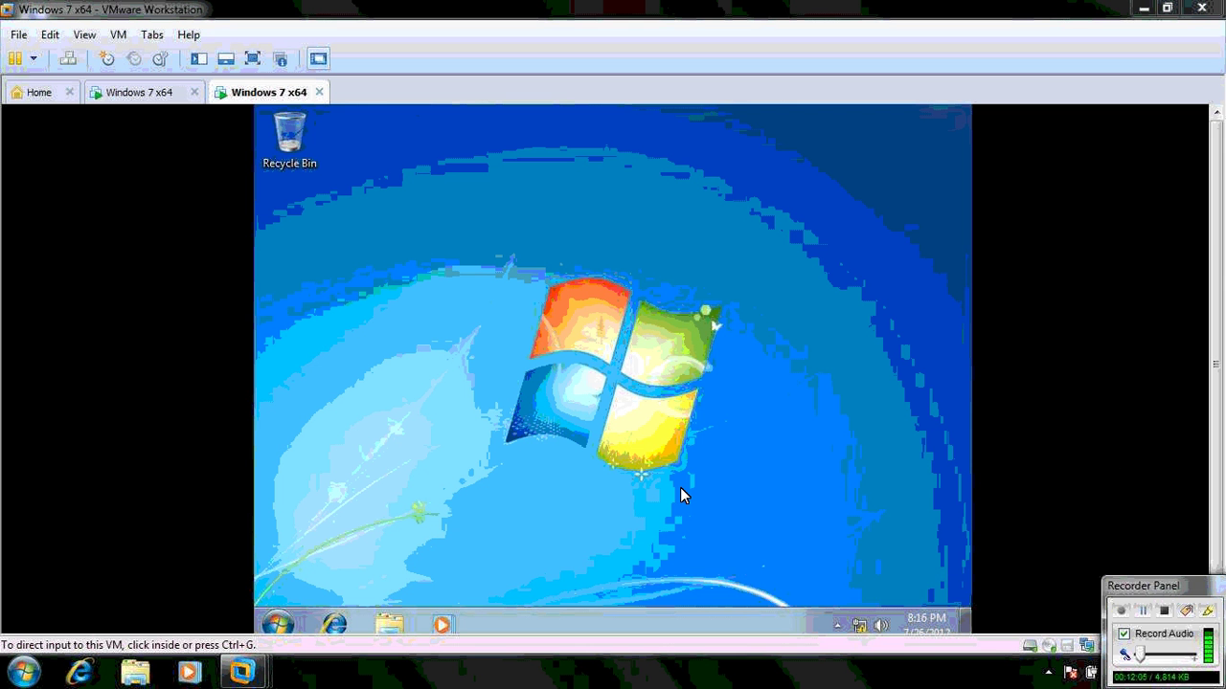
# - Return the restarted Windows 7 machine to full screen and launch WinRAR to check the captured program, closing it when done
pyautogui.click(679, 488)
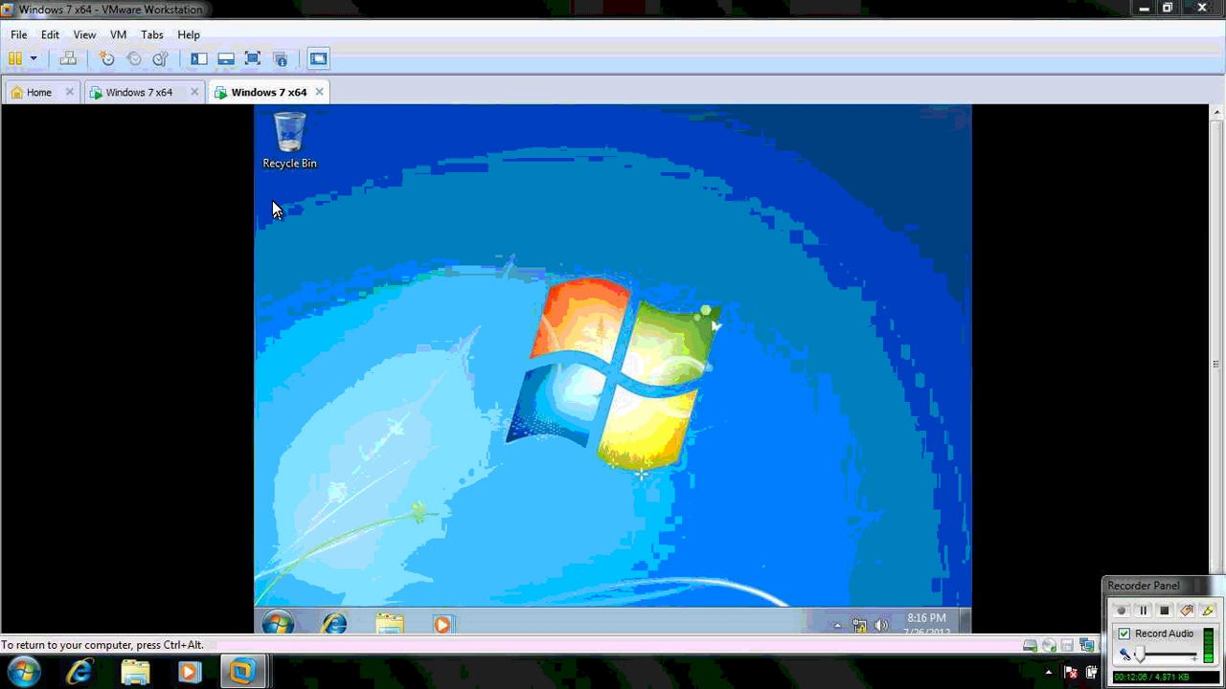
pyautogui.hotkey('ctrl', 'alt')
pyautogui.click(253, 58)
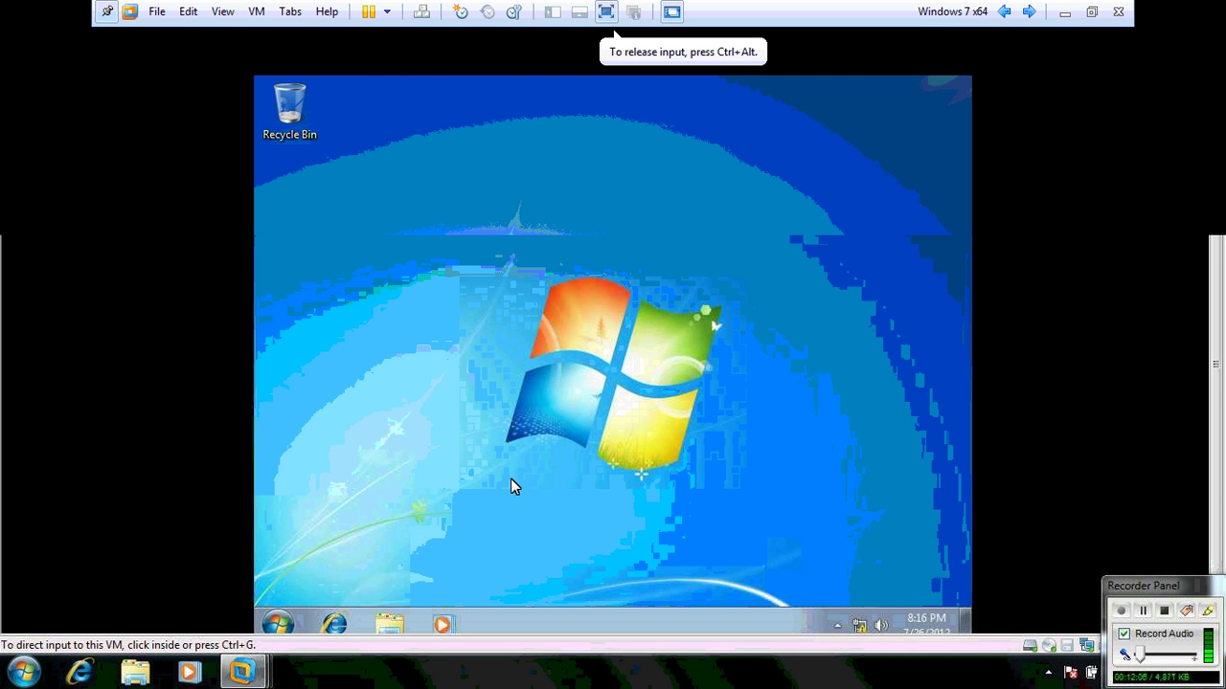
pyautogui.click(268, 596)
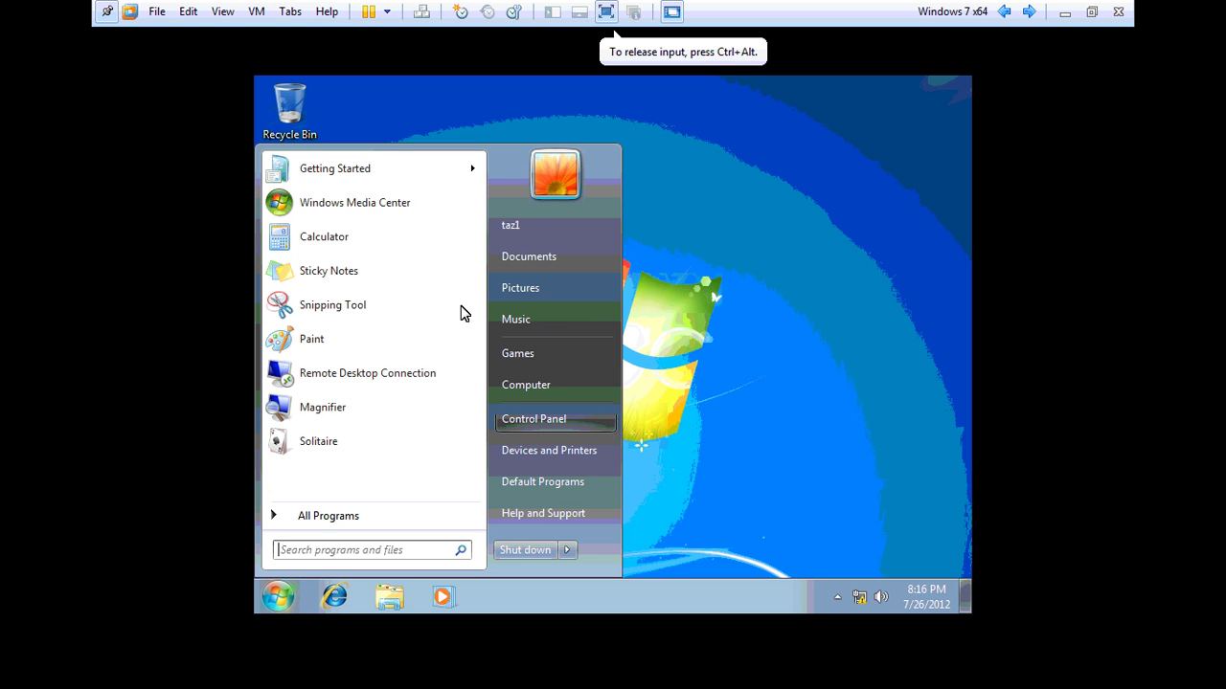
pyautogui.click(376, 515)
pyautogui.click(388, 417)
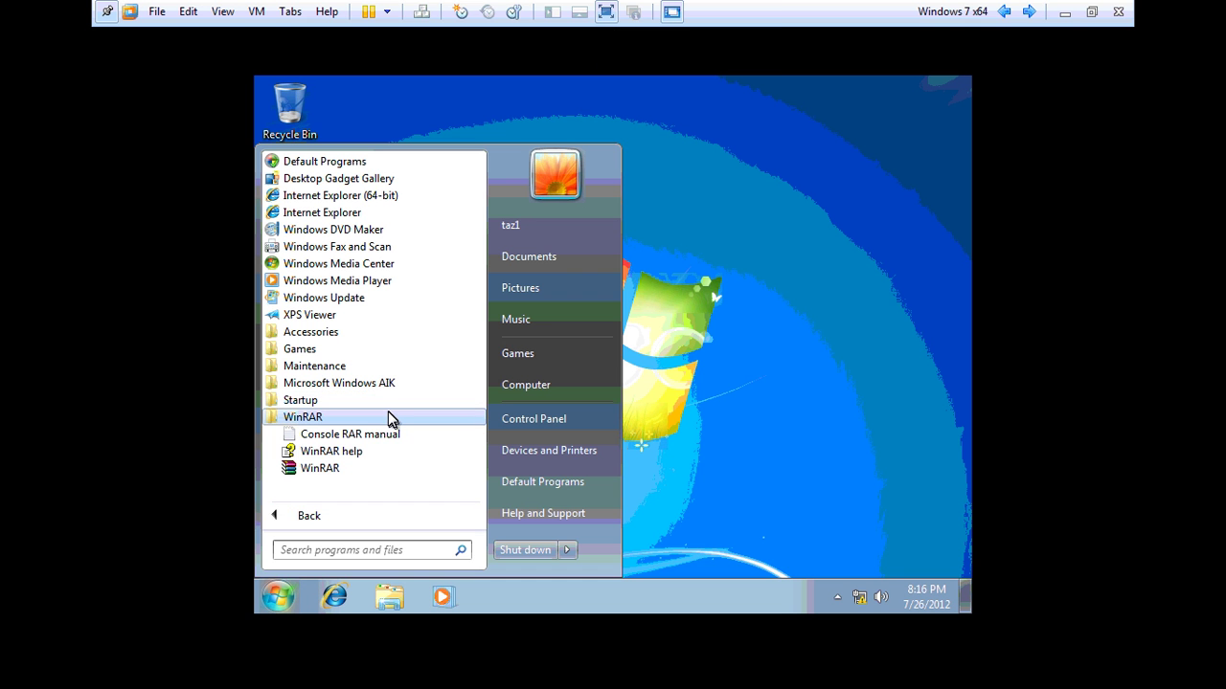
pyautogui.click(378, 468)
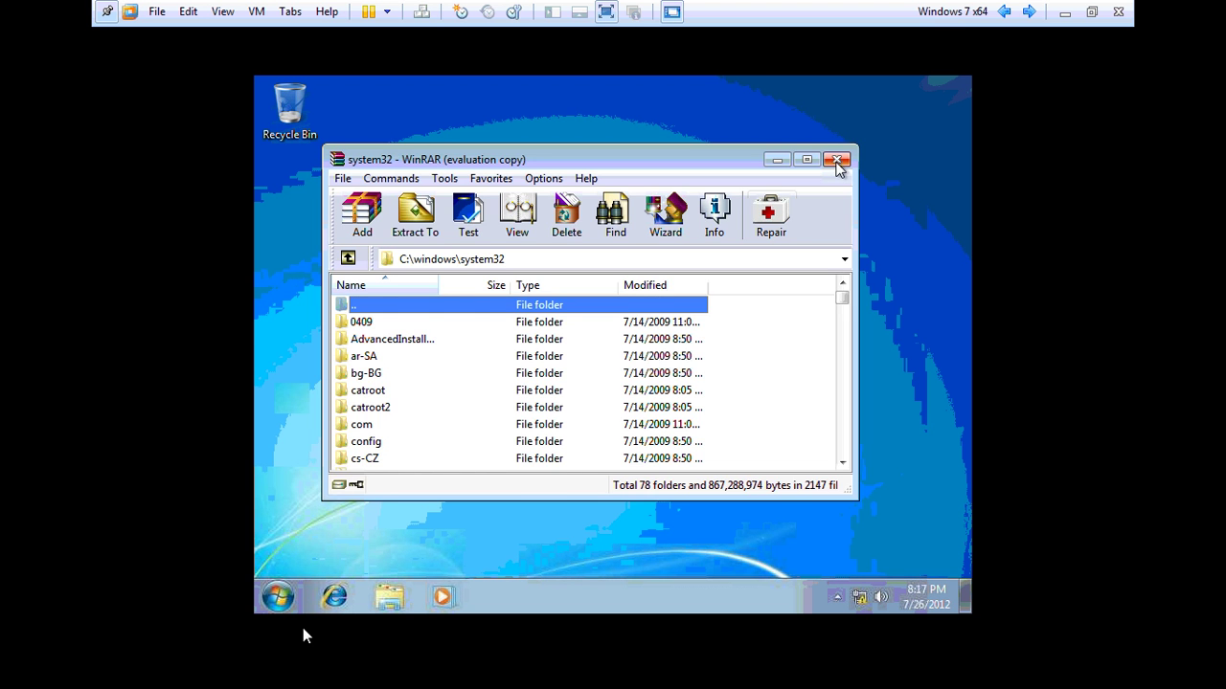
pyautogui.click(372, 624)
# - Inspect the Windows (C:) and SYSTEM Resrved (D:) drives under Computer, close the window, and leave full screen
pyautogui.click(387, 598)
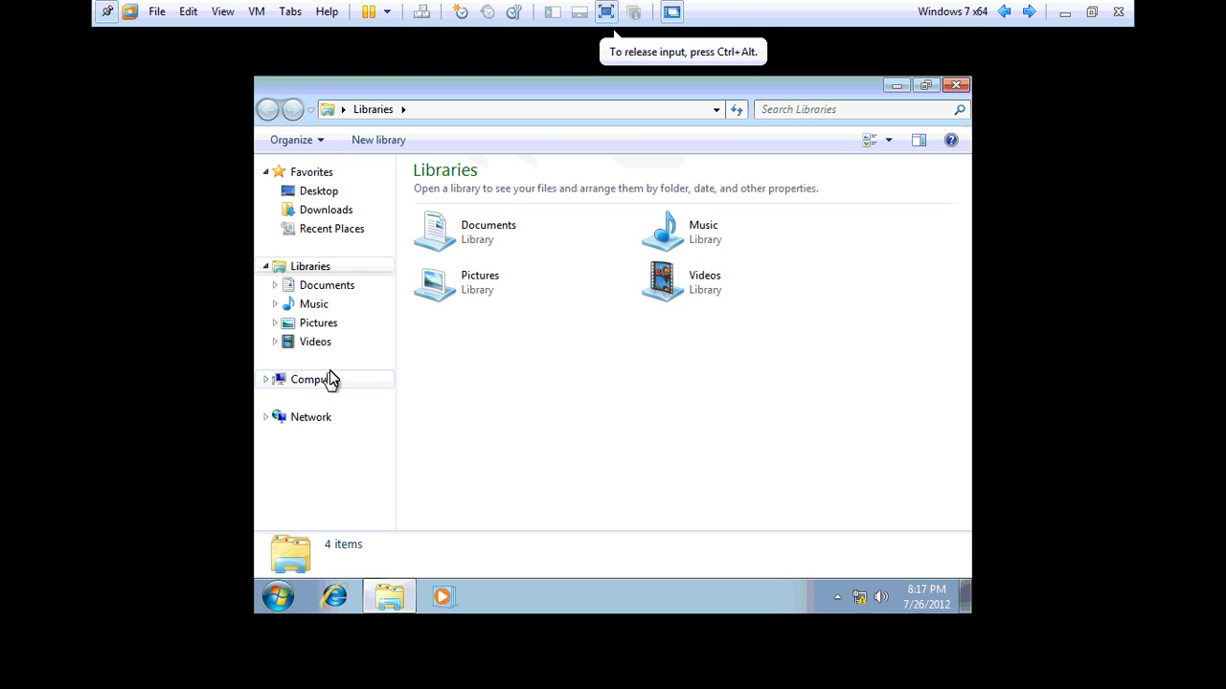
pyautogui.click(329, 379)
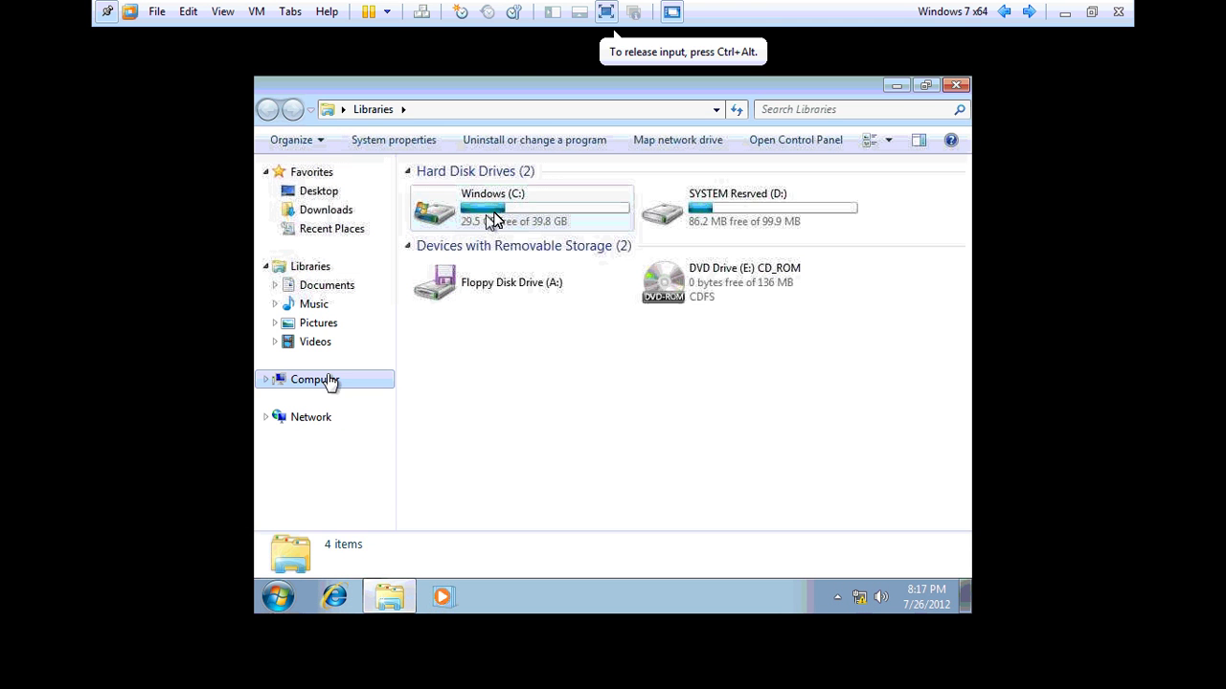
pyautogui.click(734, 213)
pyautogui.click(575, 220)
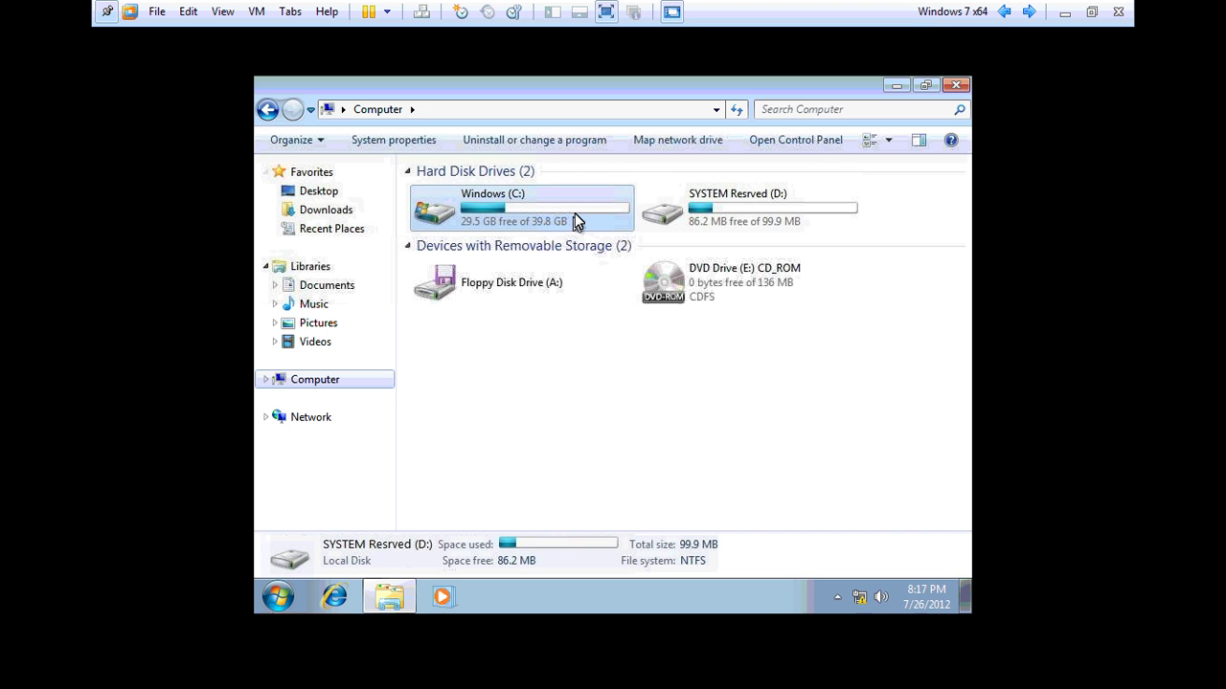
pyautogui.click(948, 86)
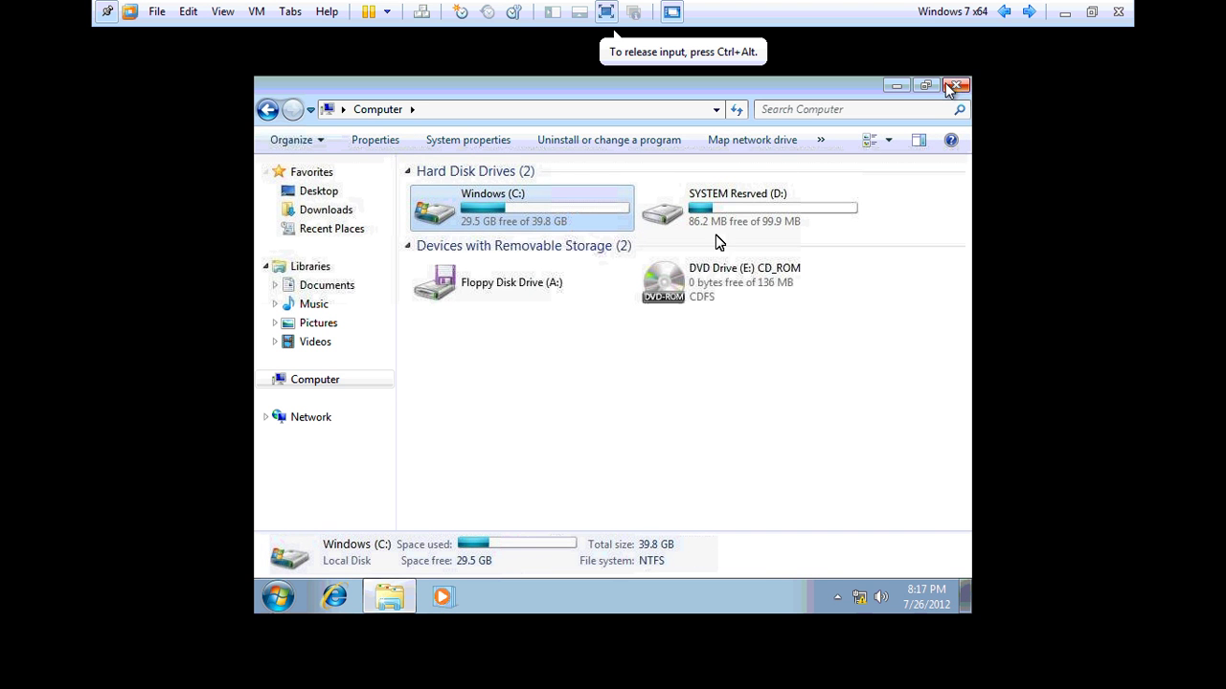
pyautogui.click(951, 86)
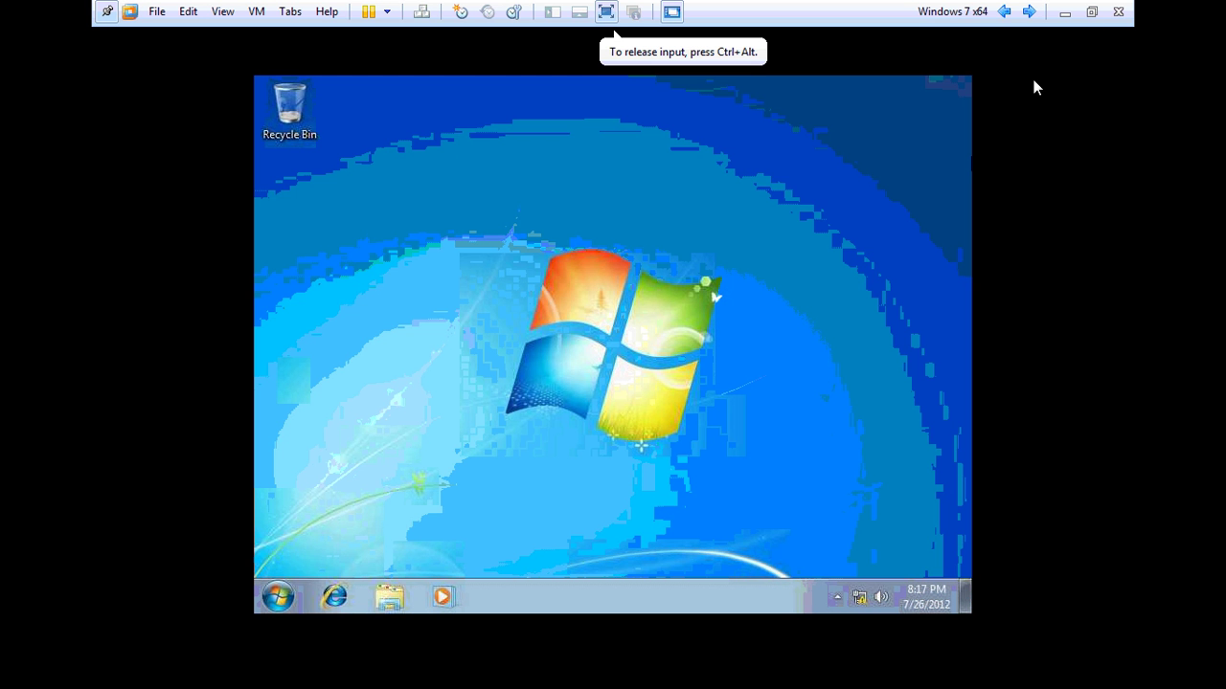
pyautogui.hotkey('ctrl', 'alt', 'Return')
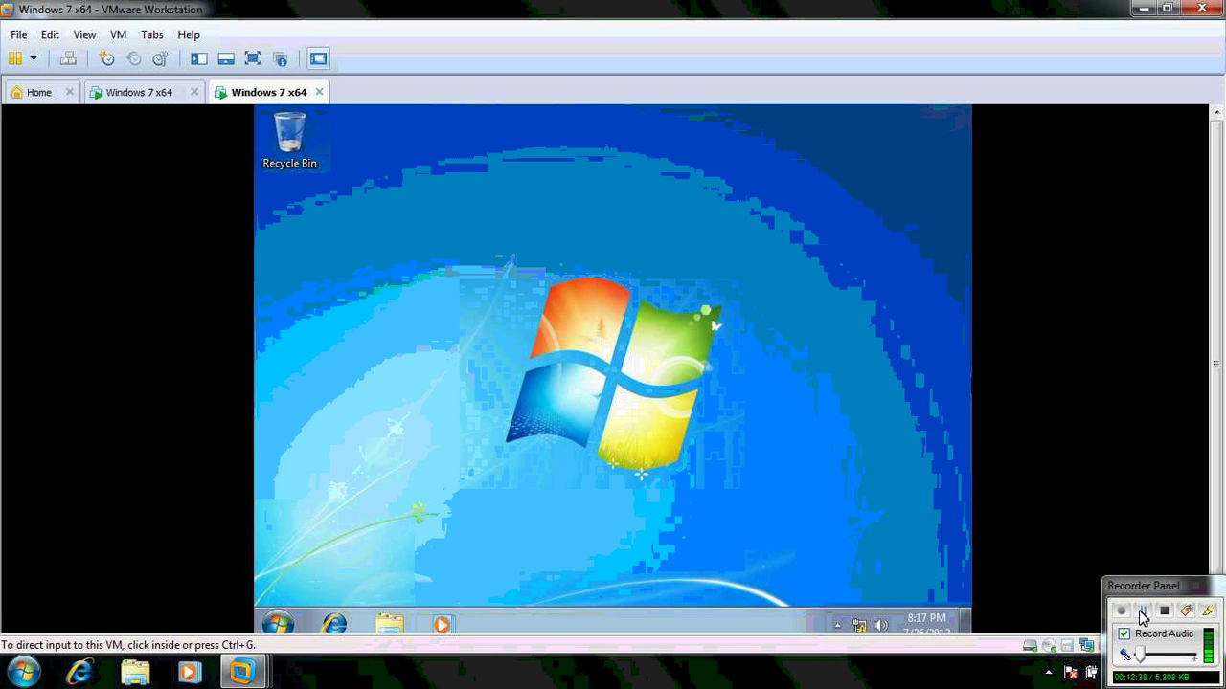